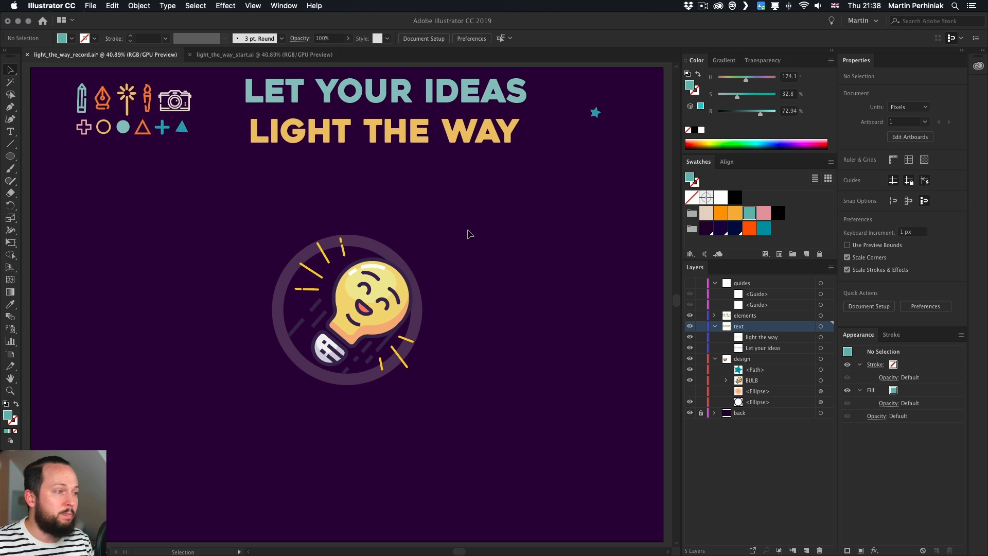
Show the guides layer so the crosshair guides appear over the bulb badge
left_click(412, 96)
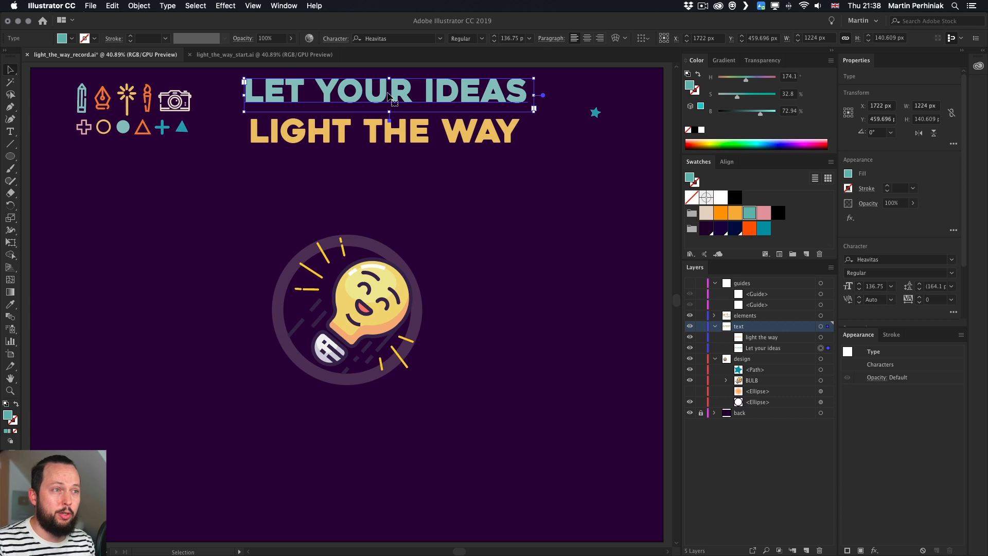
left_click(336, 196)
left_click(689, 284)
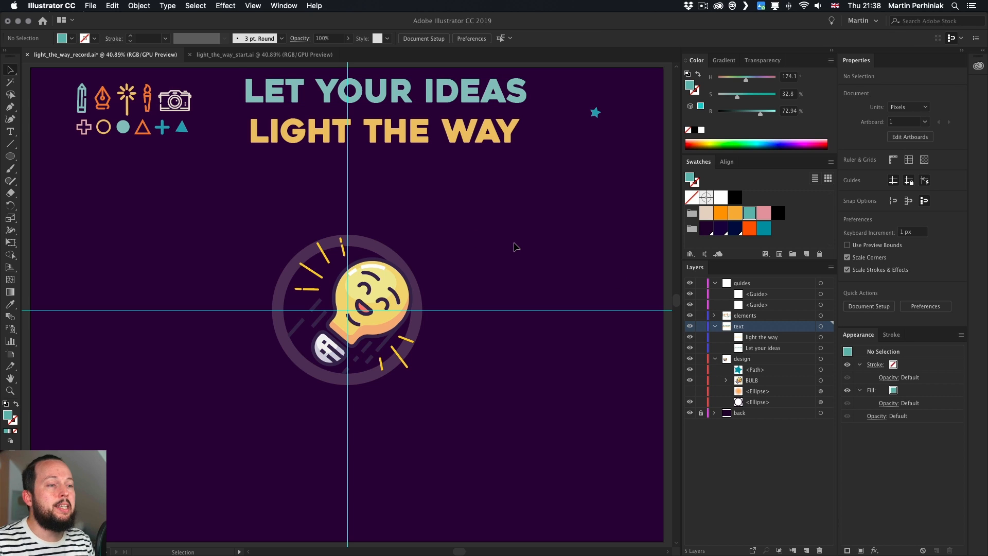
Draw a circle 828 px wide centred on the guides' intersection with the Ellipse tool
key("l")
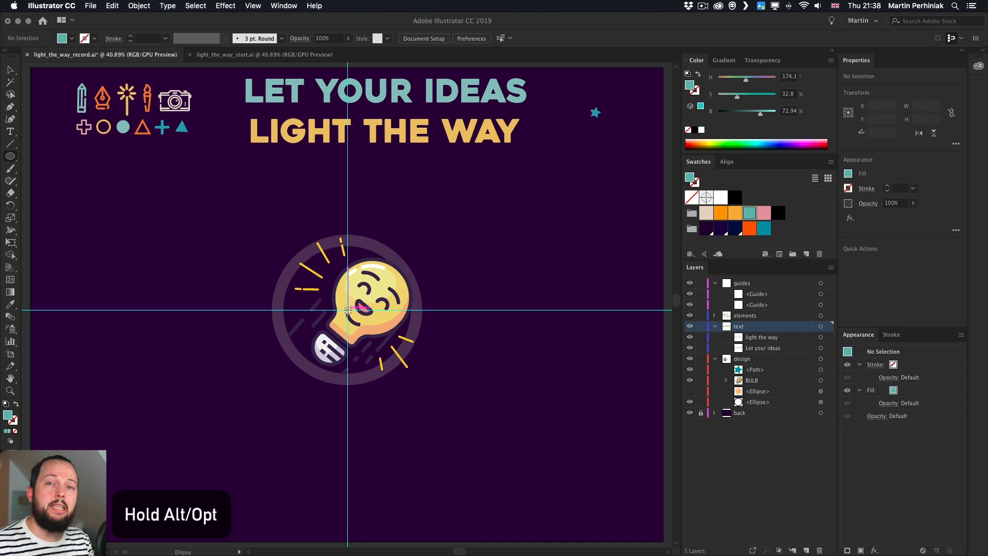
left_click_drag(347, 310, 446, 211)
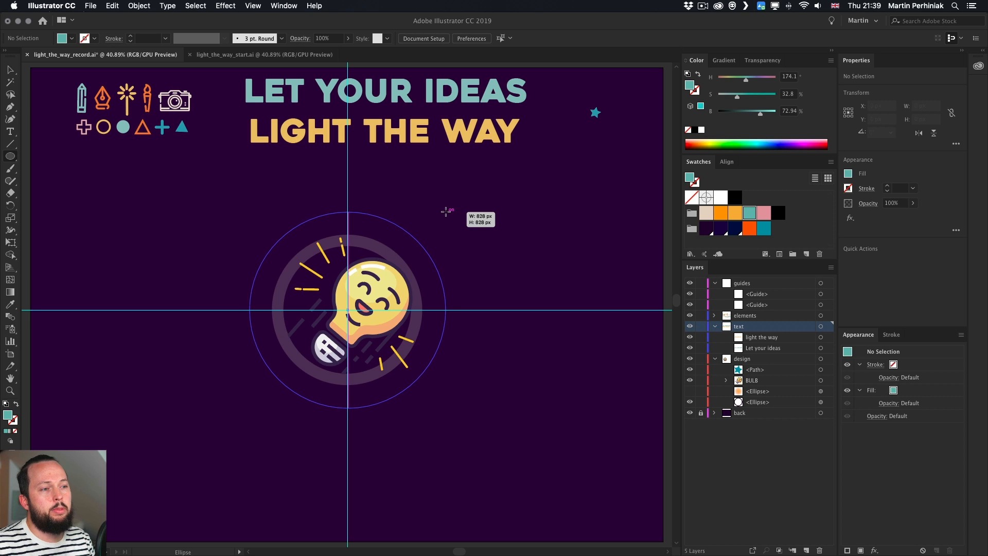
left_click_drag(445, 211, 446, 212)
key("v")
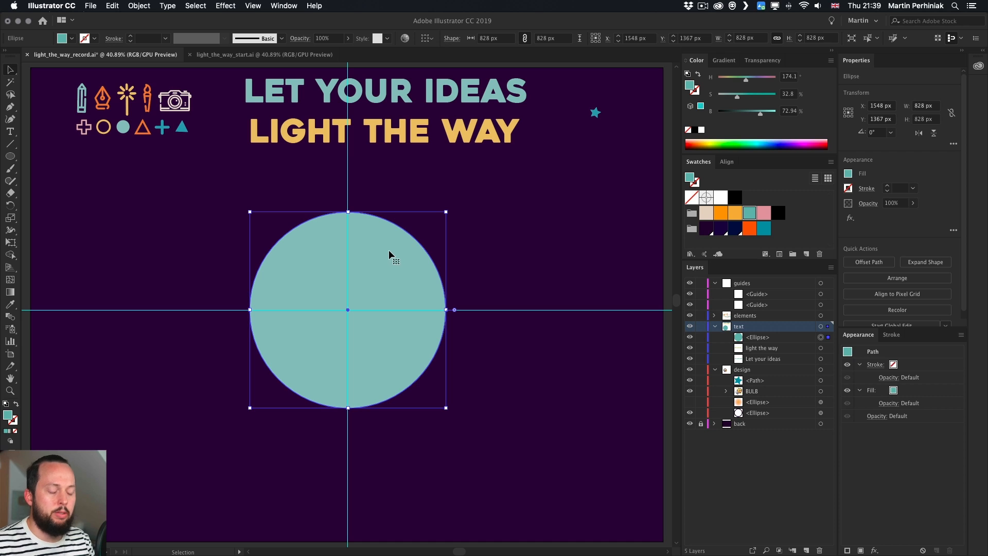
Copy all the text of the LET YOUR IDEAS headline
key("t")
left_click(366, 94)
key("super+a")
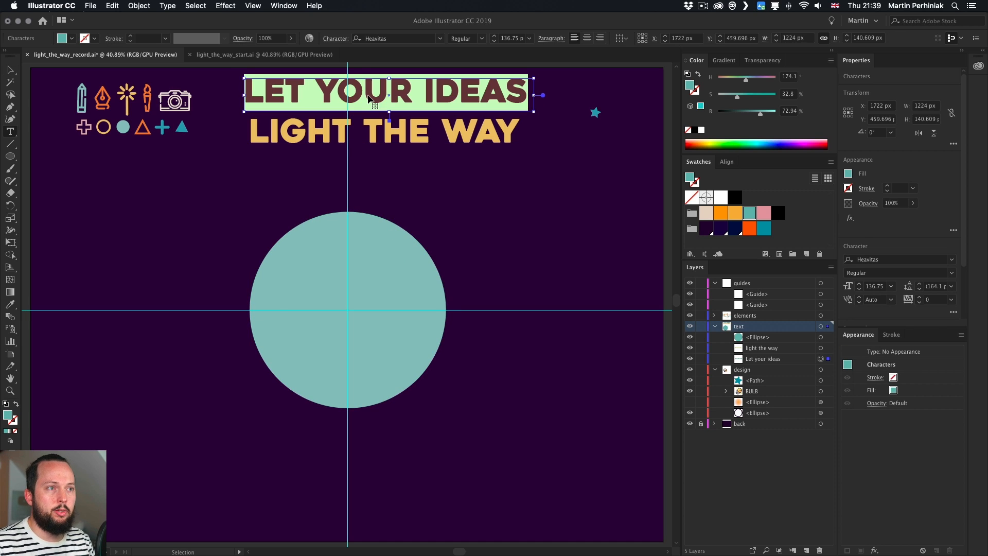
key("super+c")
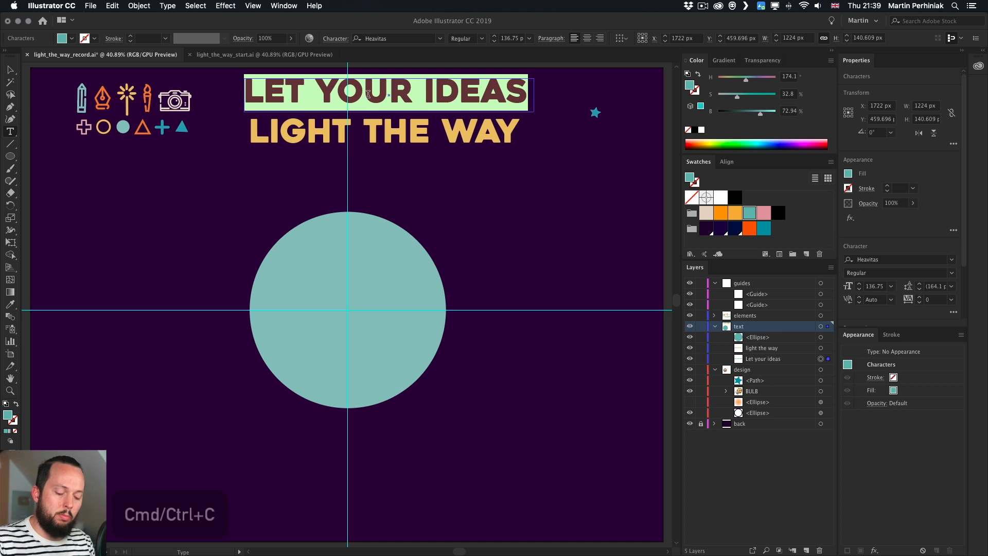
key("Escape")
Turn the circle into a type path and paste the copied LET YOUR IDEAS text onto it
left_click(399, 208)
left_click(390, 243)
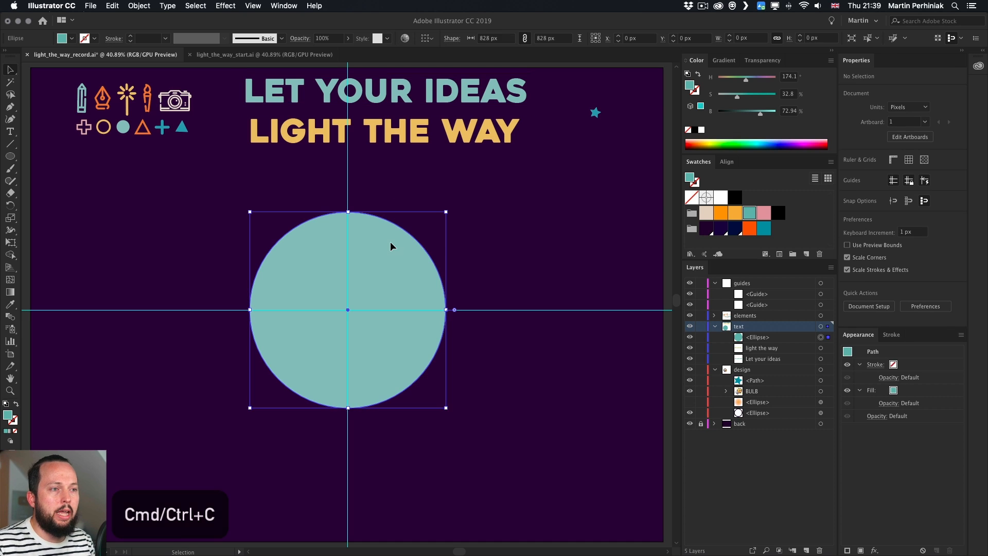
key("t")
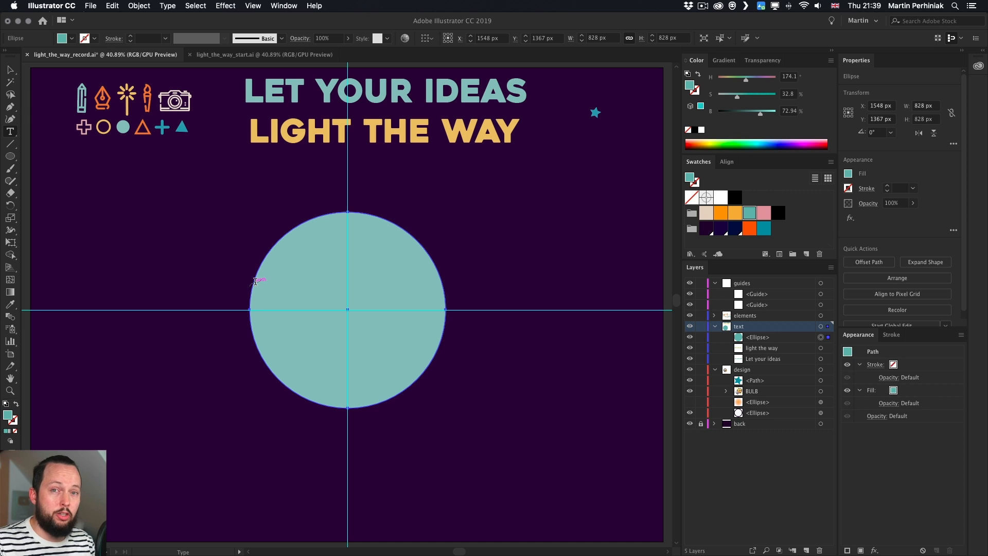
key("alt")
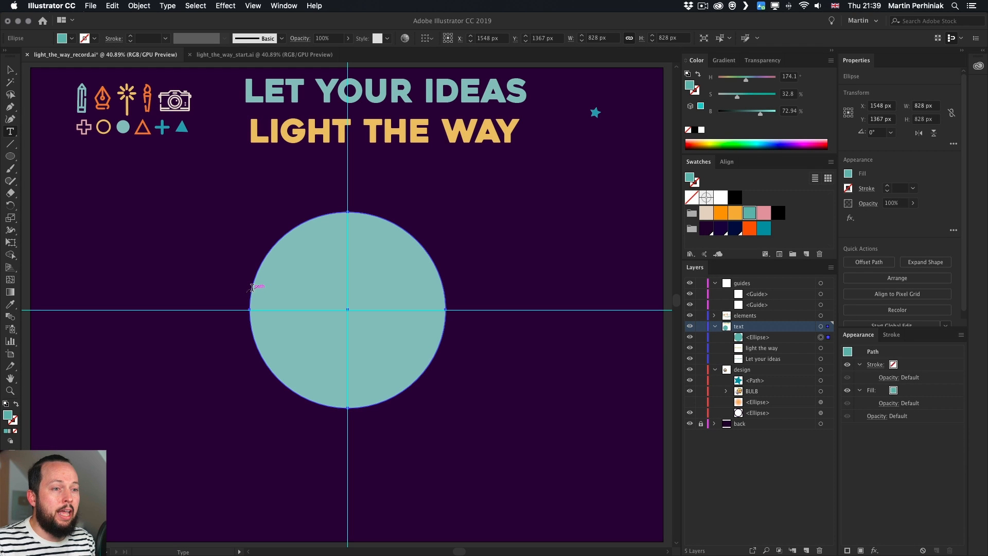
left_click(252, 287, "alt")
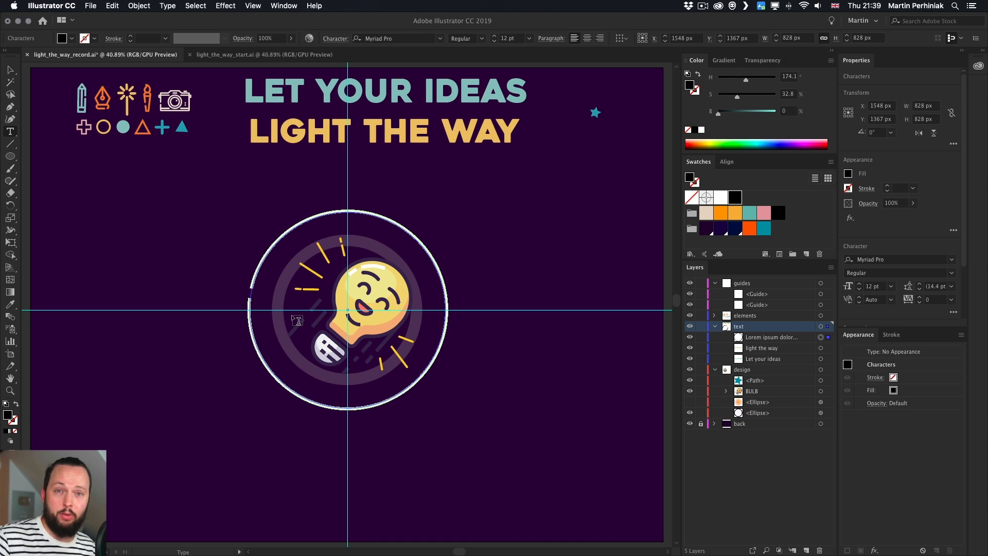
key("super+v")
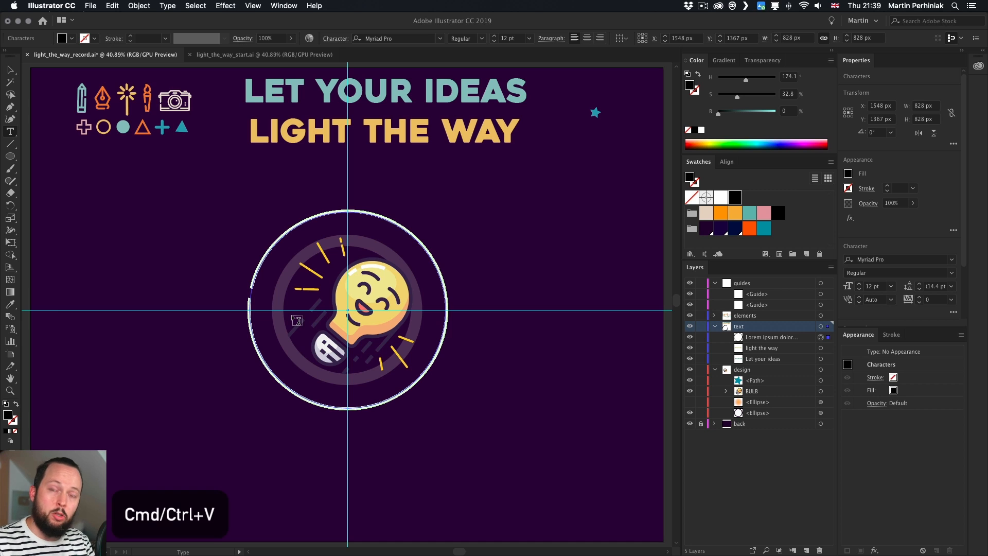
key("super+shift+a")
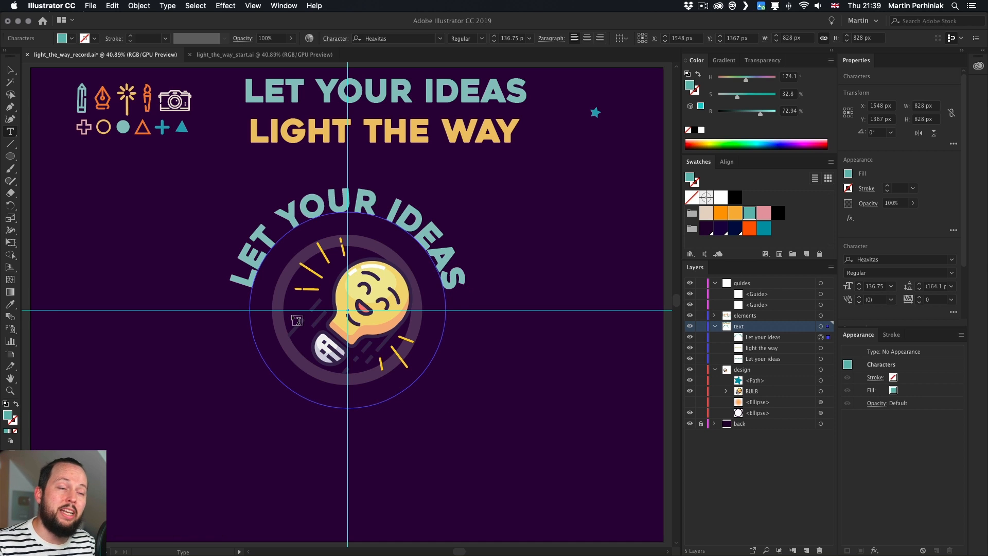
Move the path text's start and end brackets onto the horizontal guide and center-align the text
key("Escape")
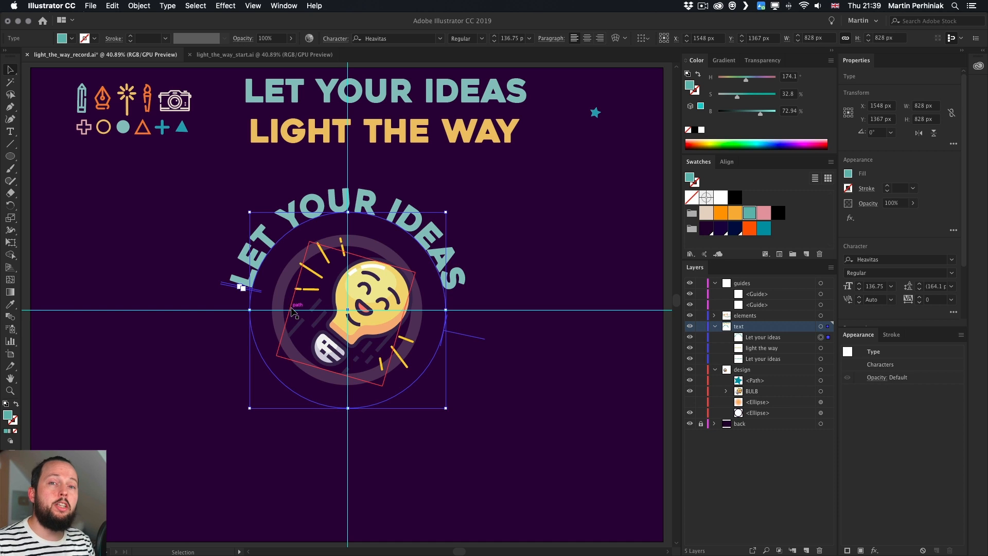
key("a")
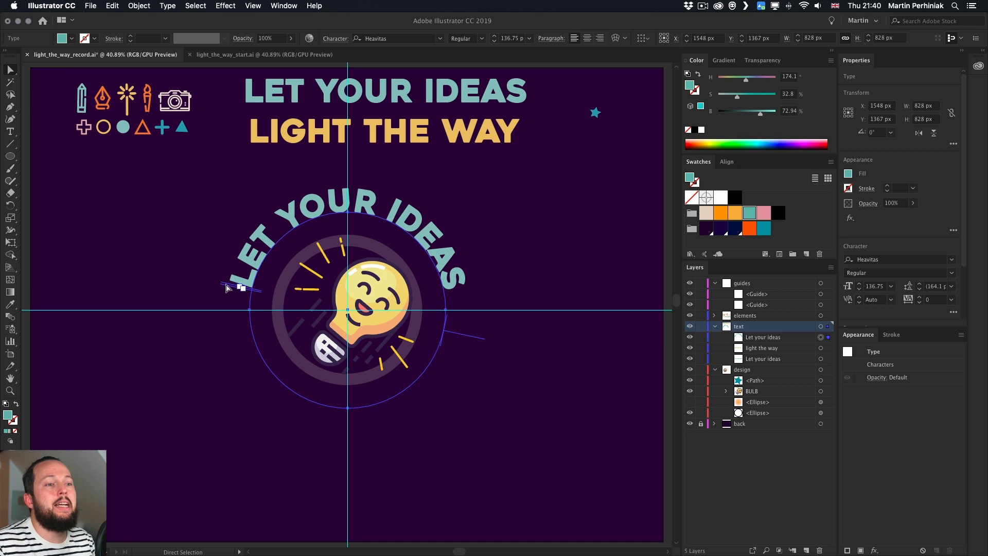
left_click_drag(225, 288, 471, 312)
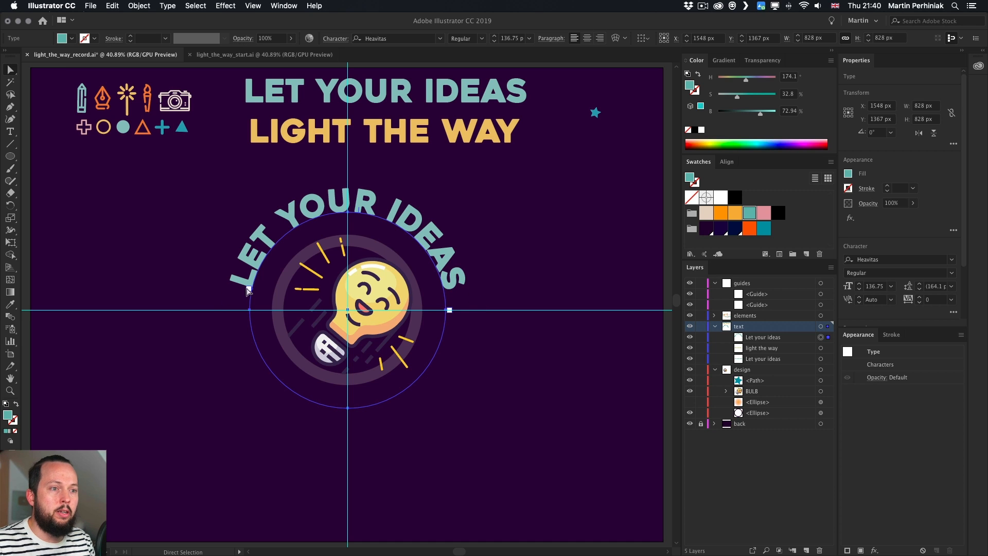
left_click_drag(253, 289, 252, 312)
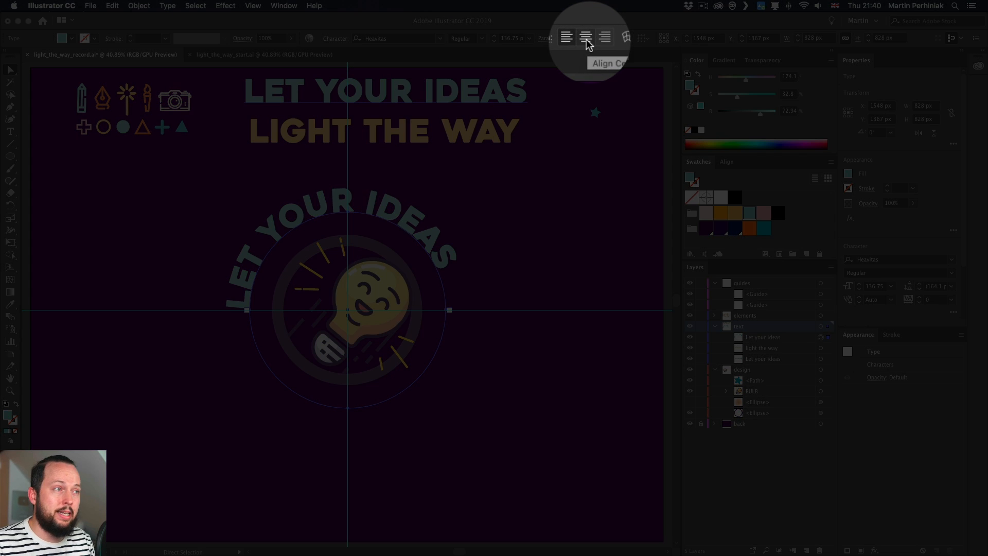
left_click(587, 38)
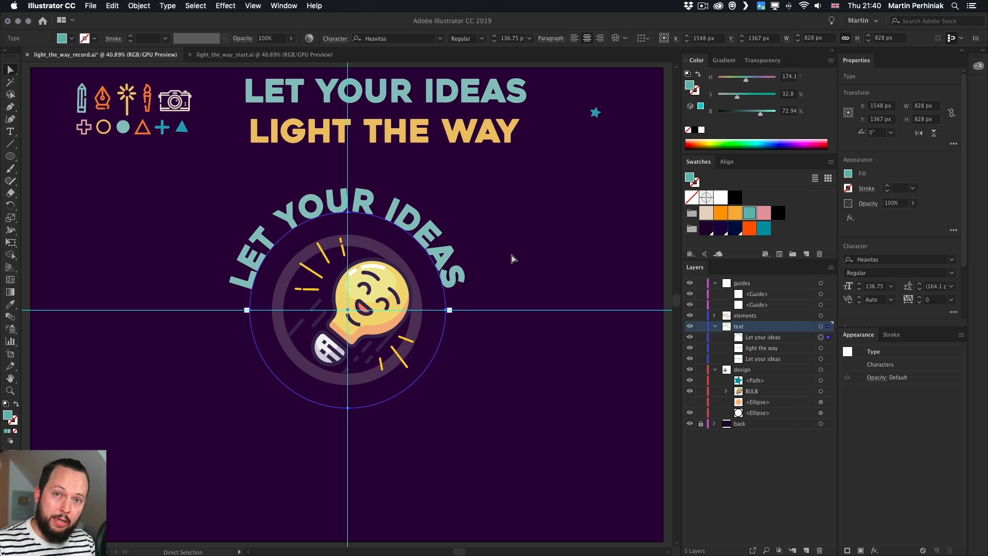
Duplicate the curved text in front and hide the original LET YOUR IDEAS path text
key("super+c")
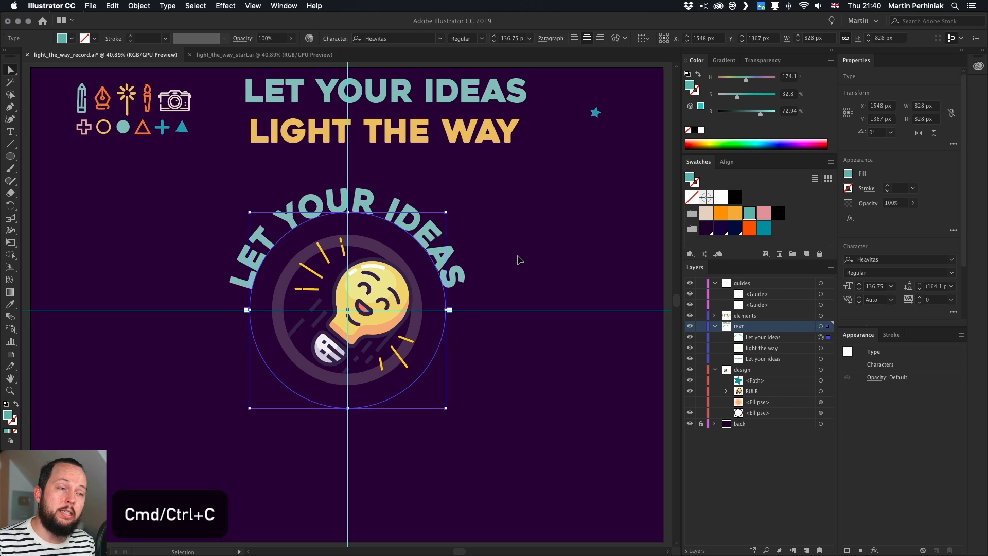
key("super+f")
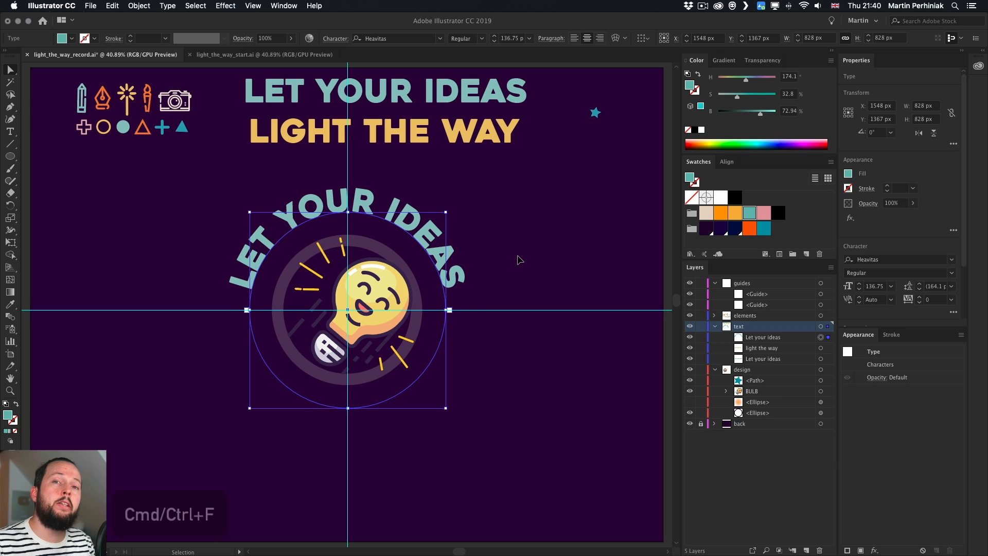
key("a")
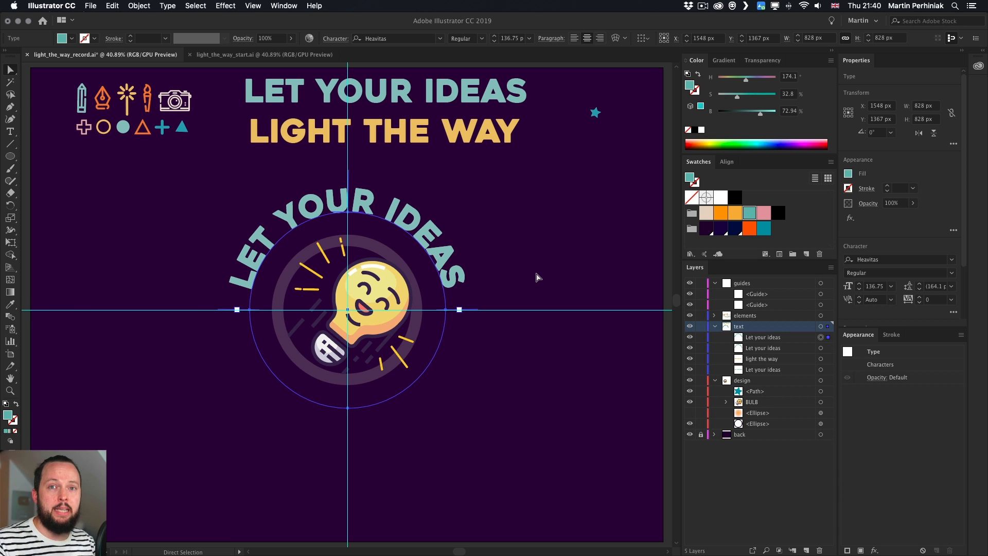
left_click(114, 6)
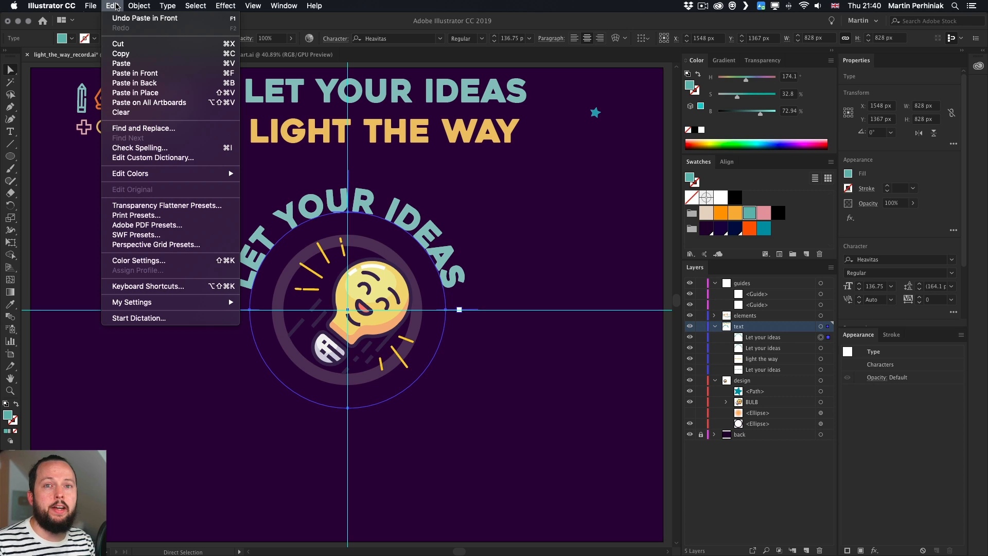
left_click(420, 9)
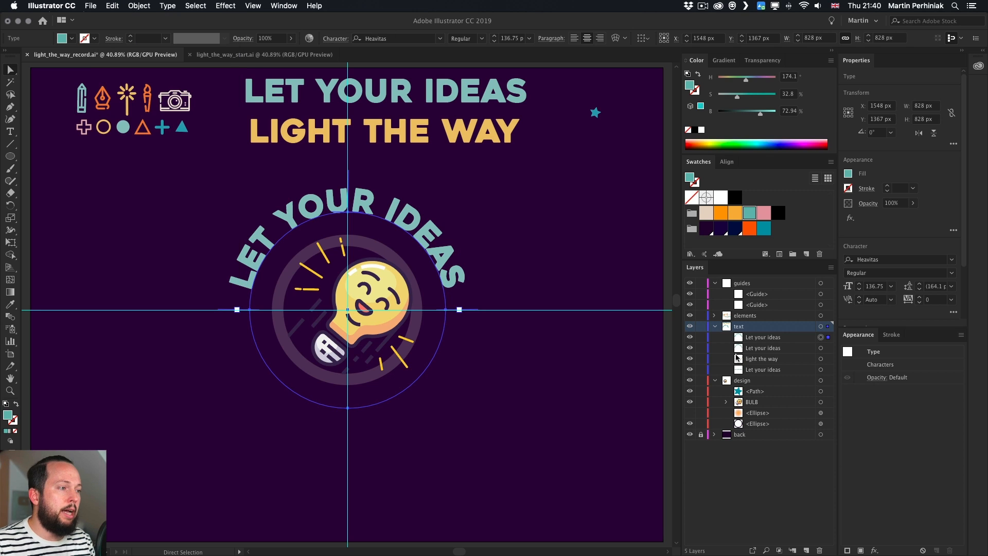
left_click(690, 347)
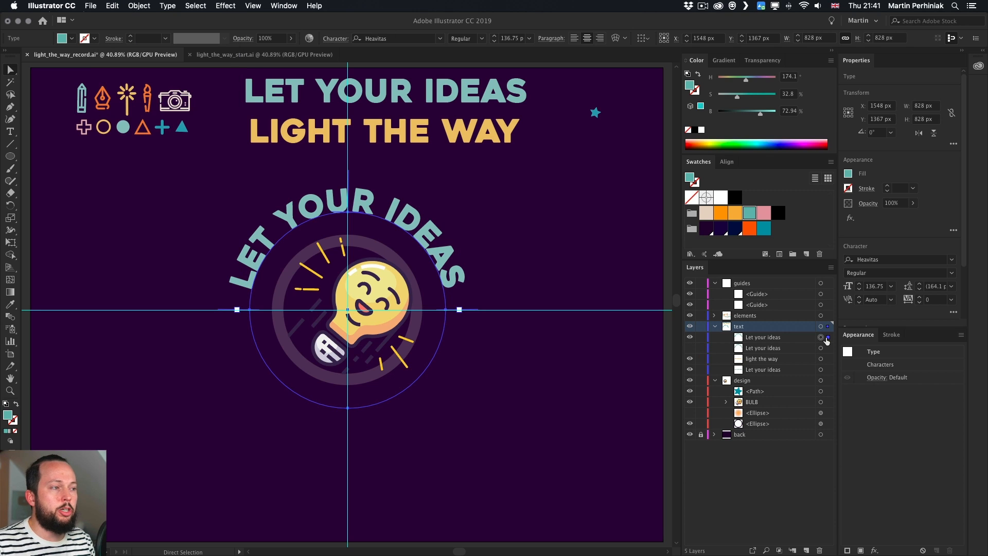
Copy all the text of the LIGHT THE WAY headline
left_click(424, 129)
double_click(424, 129)
key("super+a")
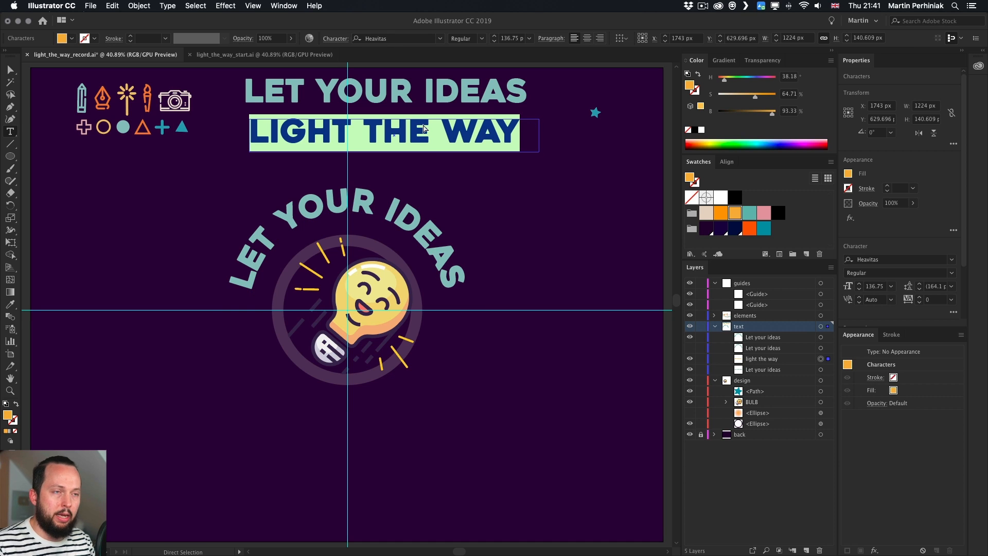
key("super+c")
Replace the duplicate curved text with LIGHT THE WAY and center-align it
left_click(402, 211)
key("super+a")
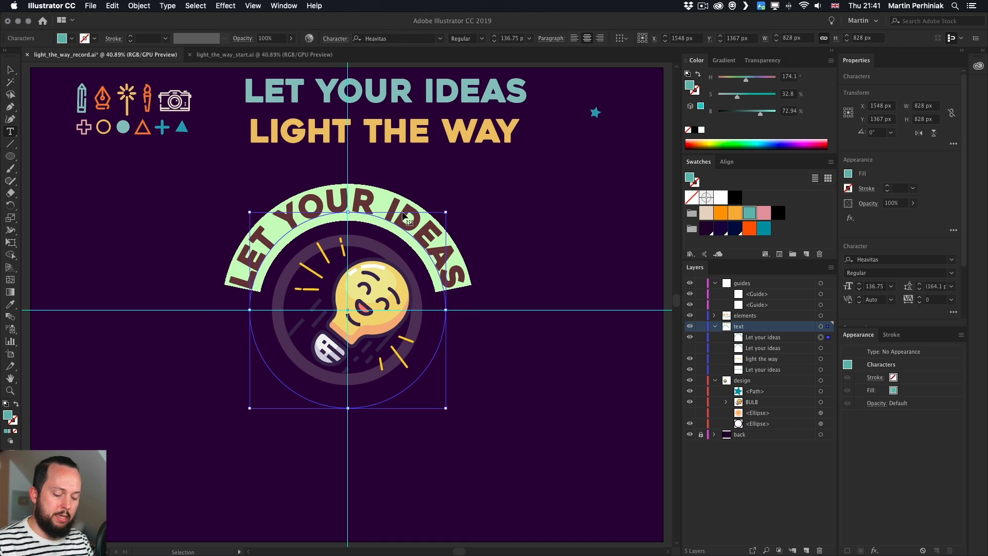
key("super+v")
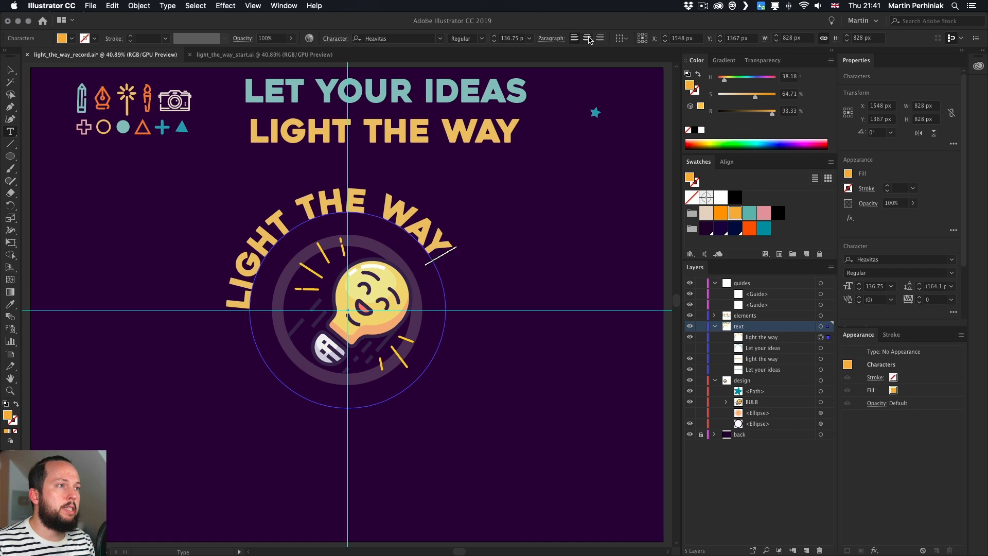
left_click(587, 38)
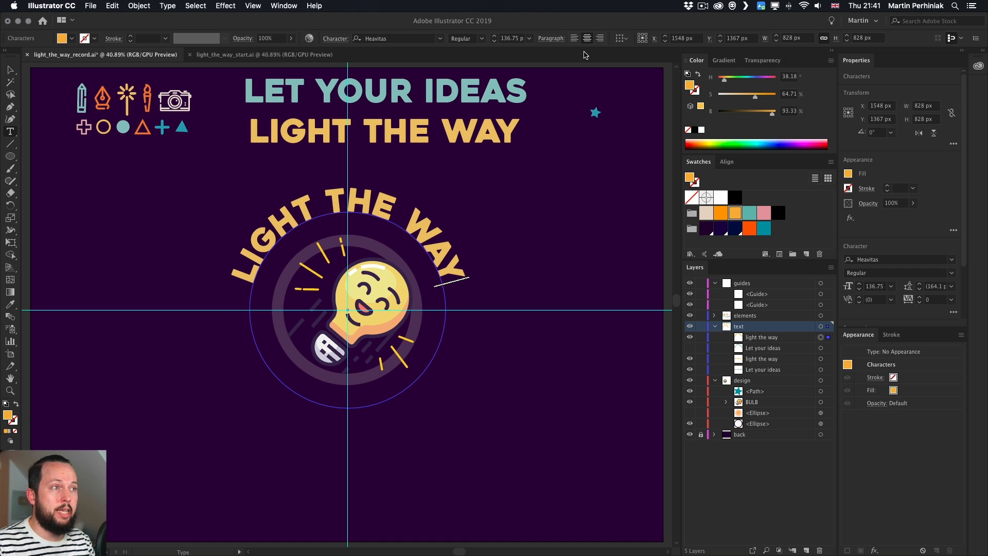
key("Escape")
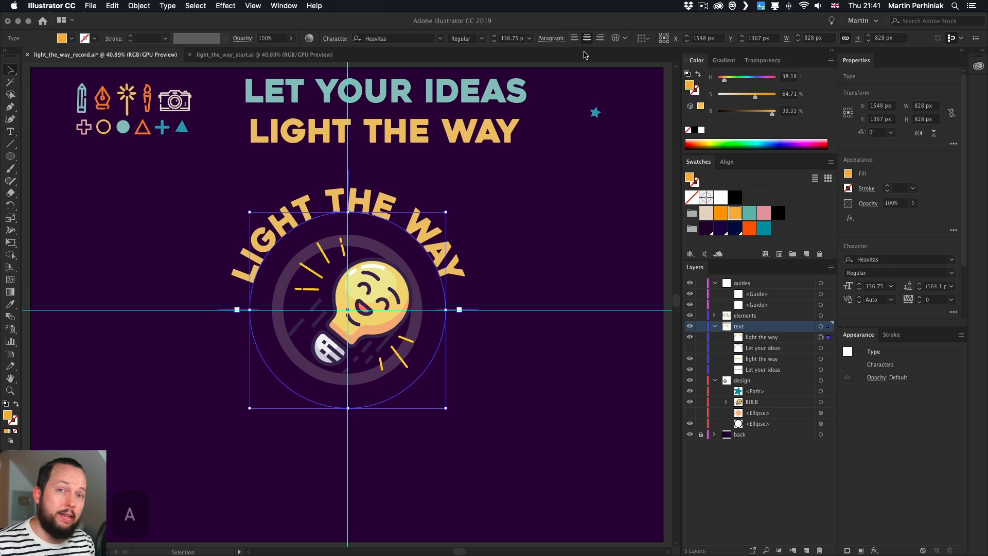
Hide the guides layer and move the curved LIGHT THE WAY text into the design layer
key("a")
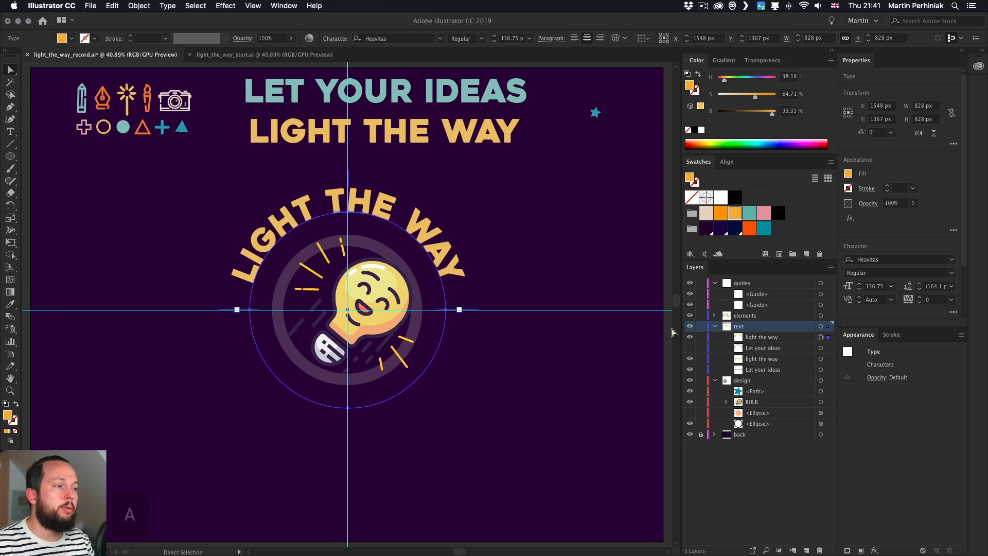
left_click(691, 284)
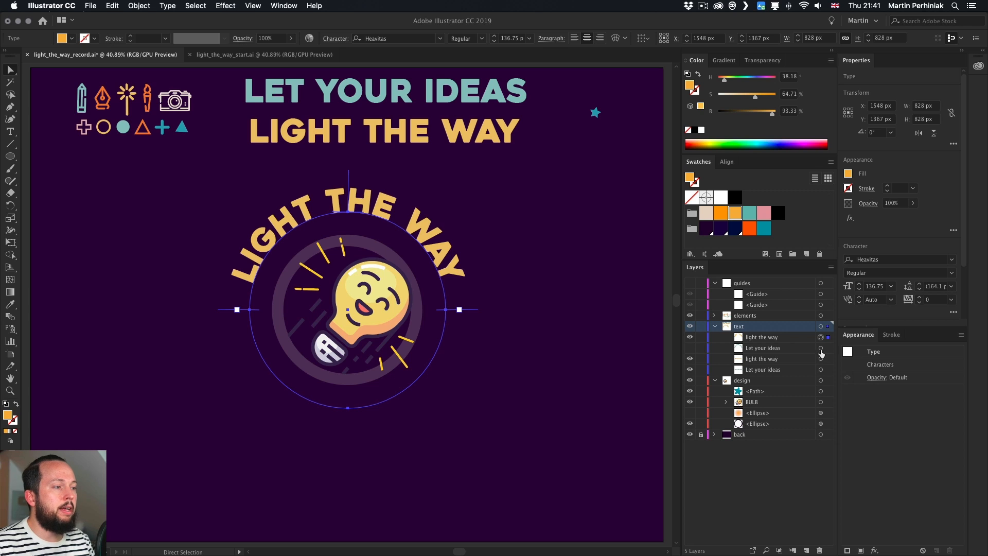
left_click_drag(786, 340, 779, 390)
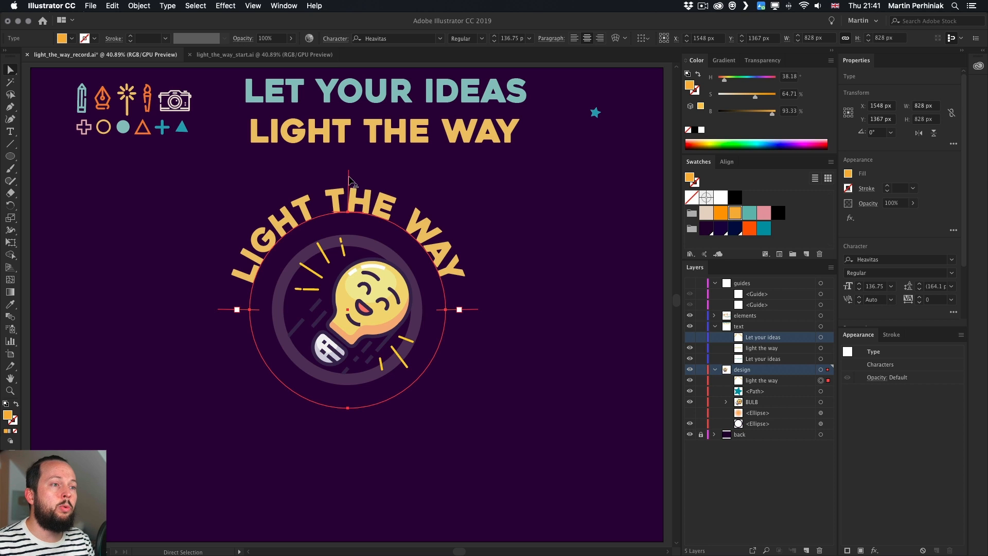
Drag the curved LIGHT THE WAY text's start and end brackets so it runs along the bottom half of the circle
left_click_drag(349, 181, 285, 376)
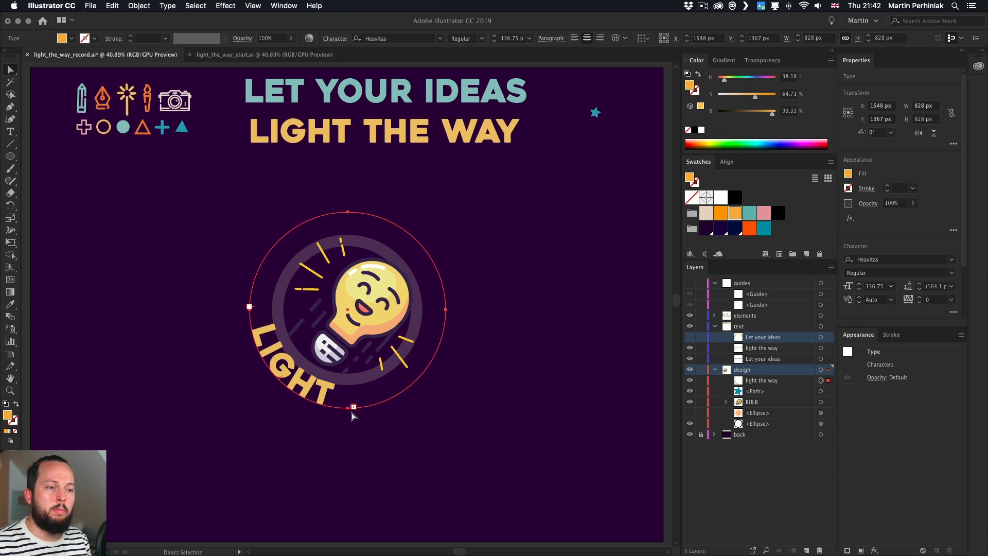
left_click(220, 291)
left_click(261, 329)
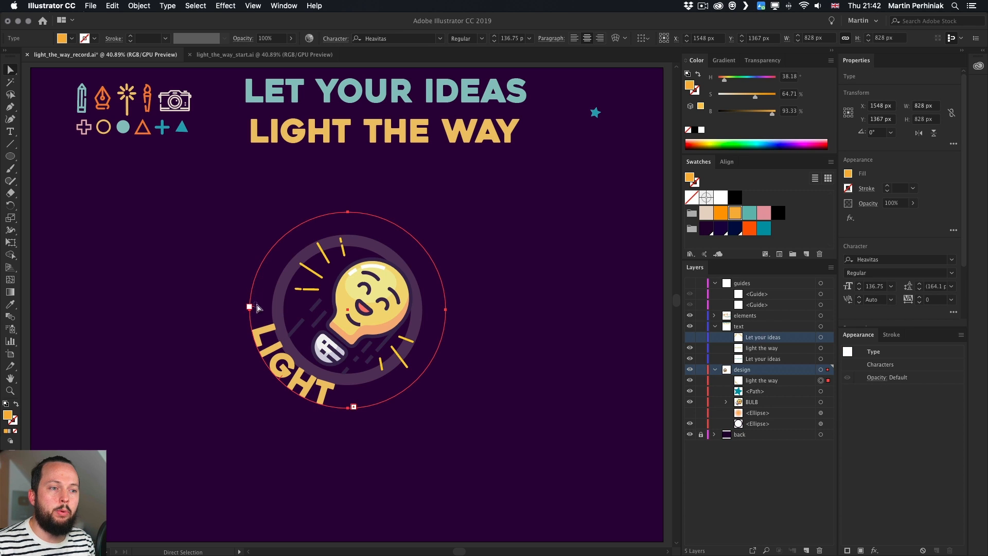
left_click_drag(253, 311, 264, 258)
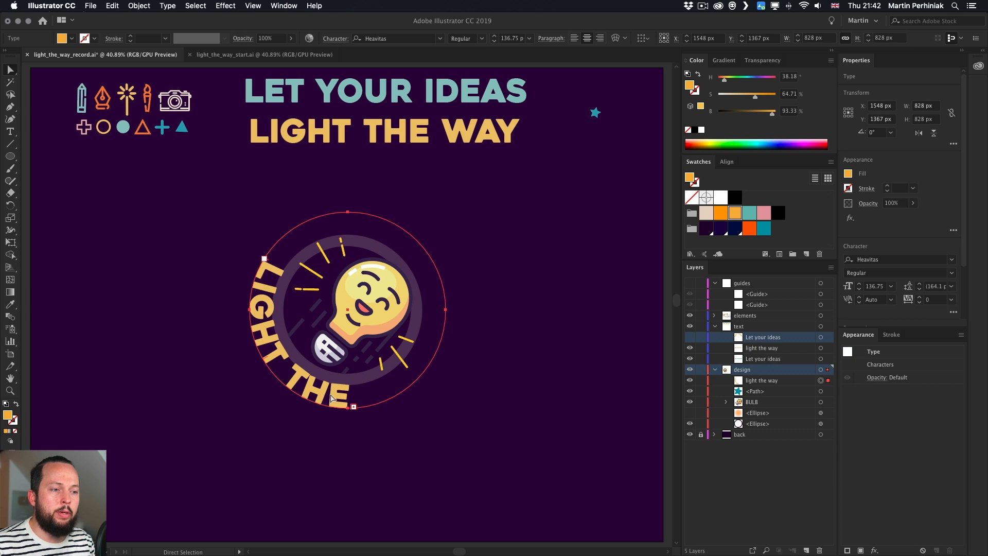
left_click_drag(353, 407, 447, 311)
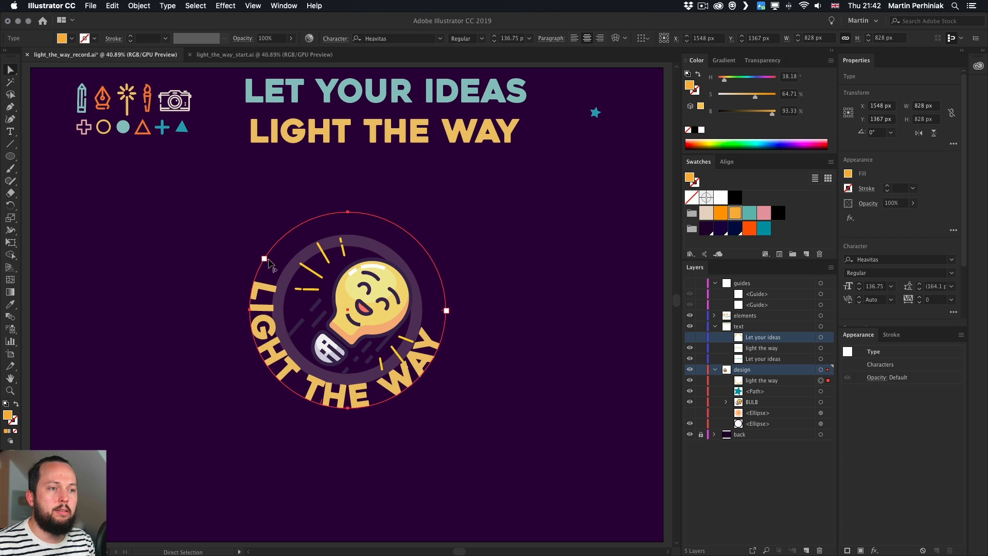
left_click_drag(270, 263, 259, 313)
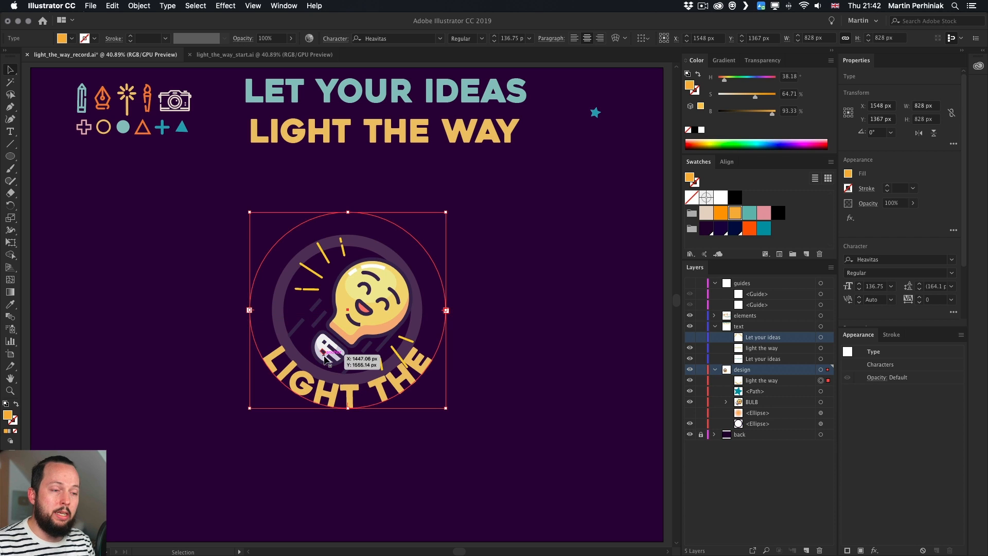
double_click(312, 390)
key("super+a")
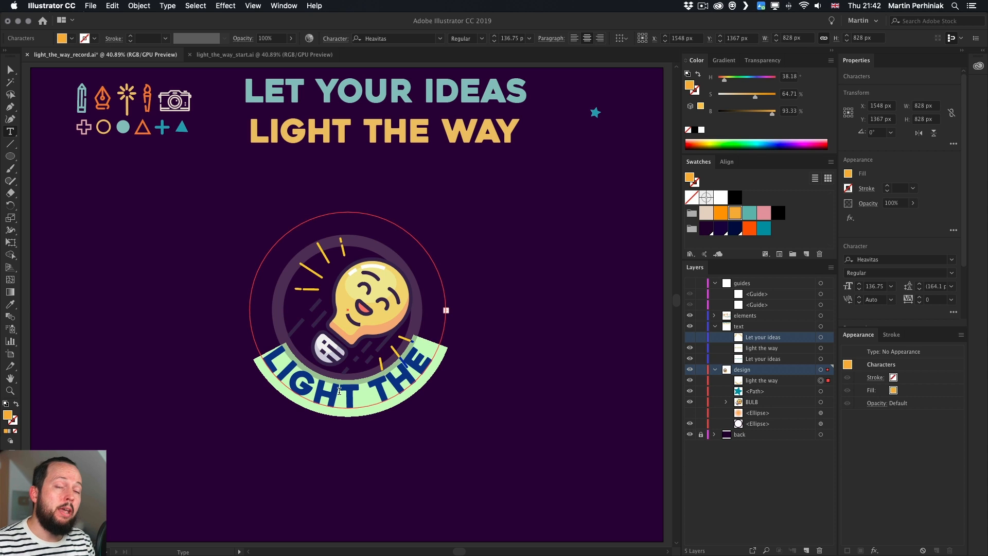
key("Escape")
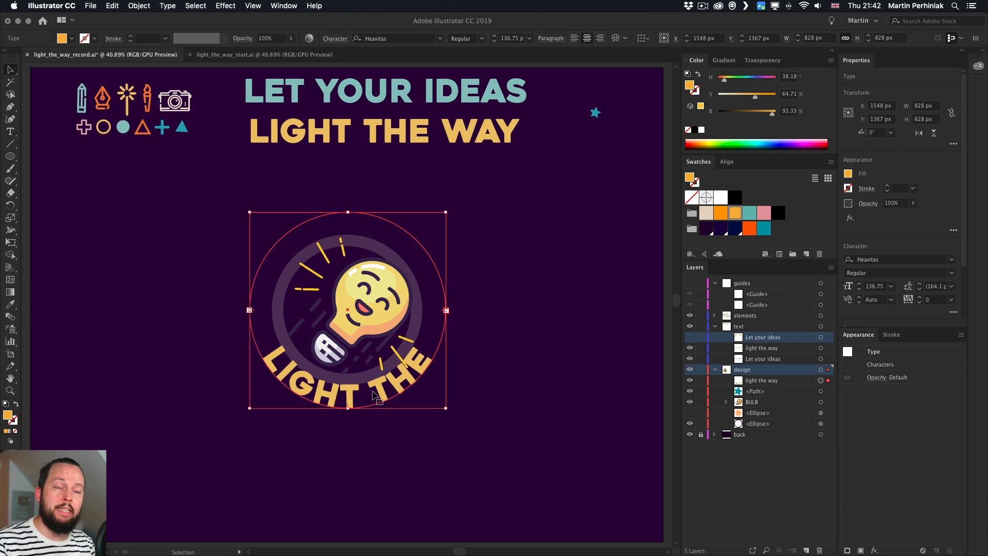
Unhide the original LET YOUR IDEAS curved text and deselect everything
left_click(690, 338)
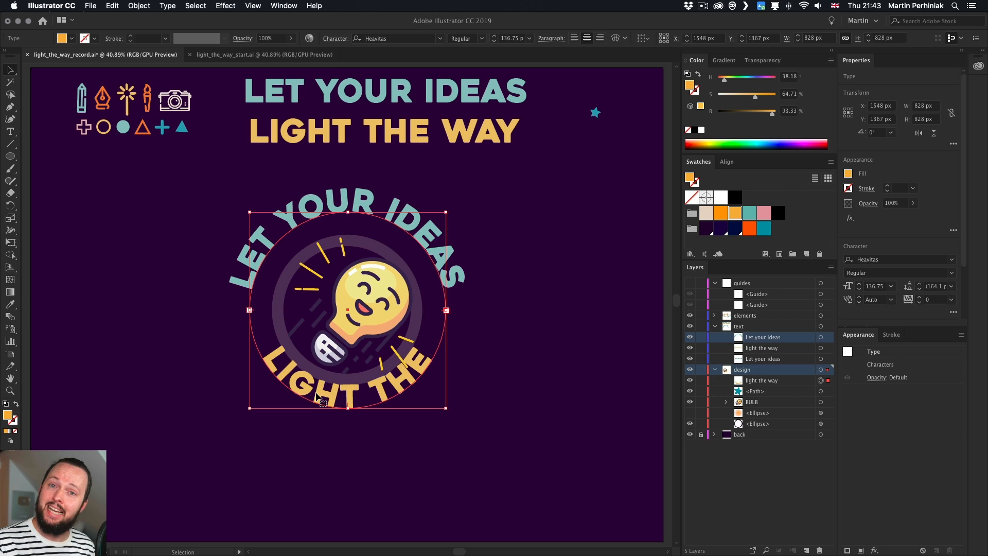
left_click(502, 385)
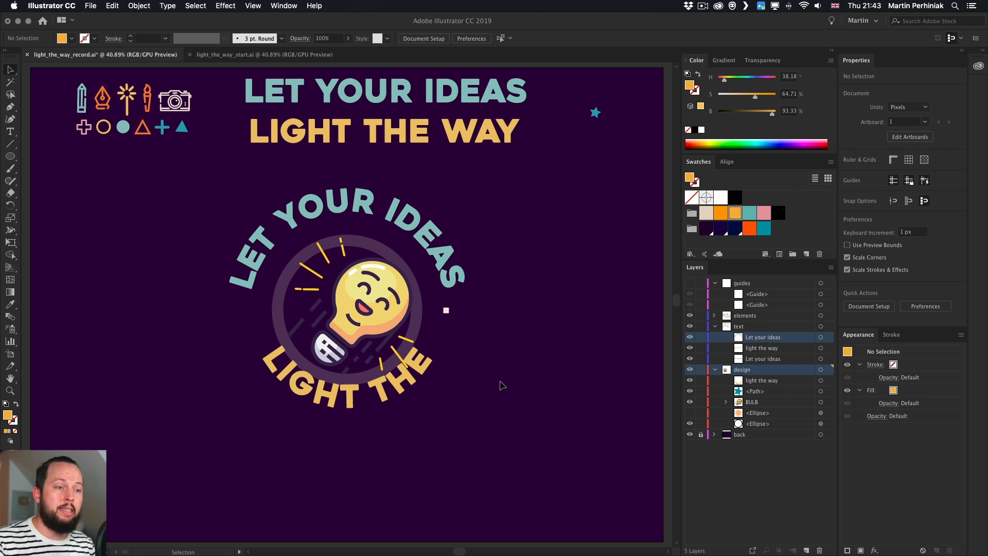
Select all characters of the bottom LIGHT THE WAY text and shift their baseline downward, away from the circle
left_click(332, 399)
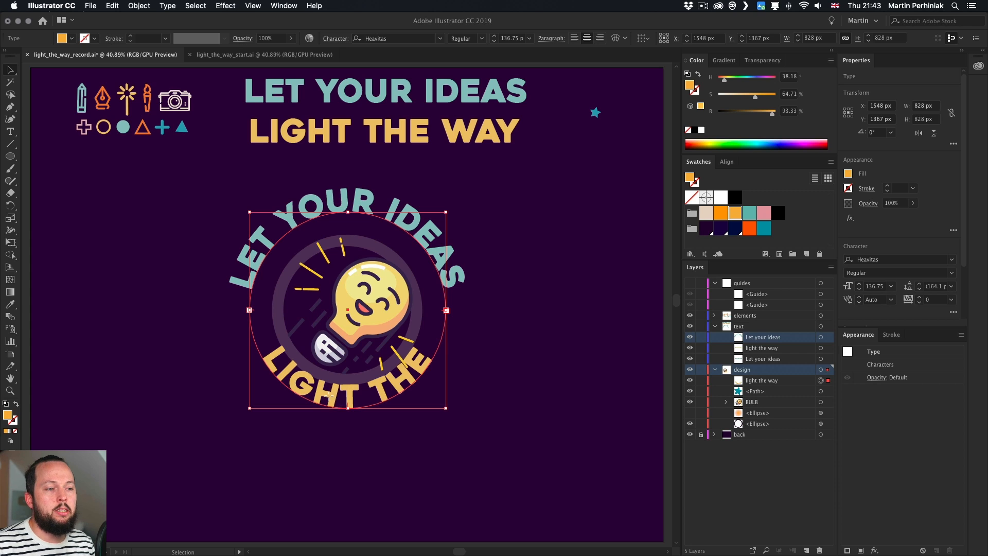
triple_click(329, 394)
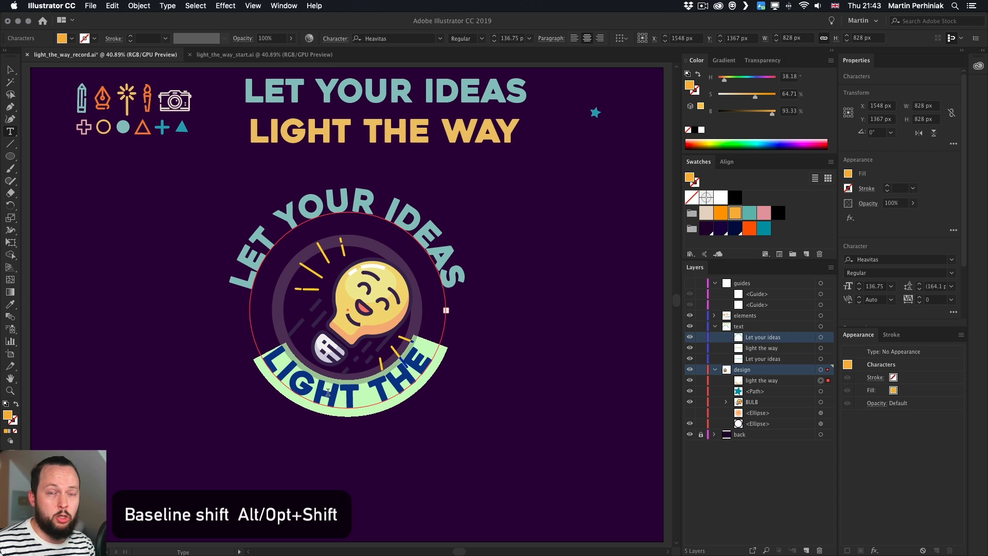
key("alt+shift+Down")
key("alt+shift+Down")
key("alt+shift+Down")
key("alt+shift+Down")
key("alt+shift+Down")
key("alt+shift+Down")
key("alt+shift+Down")
key("alt+shift+Down")
key("alt+shift+Down")
key("alt+shift+Down")
key("alt+shift+Down")
key("alt+shift+Down")
key("alt+shift+Down")
key("alt+shift+Down")
key("alt+shift+Down")
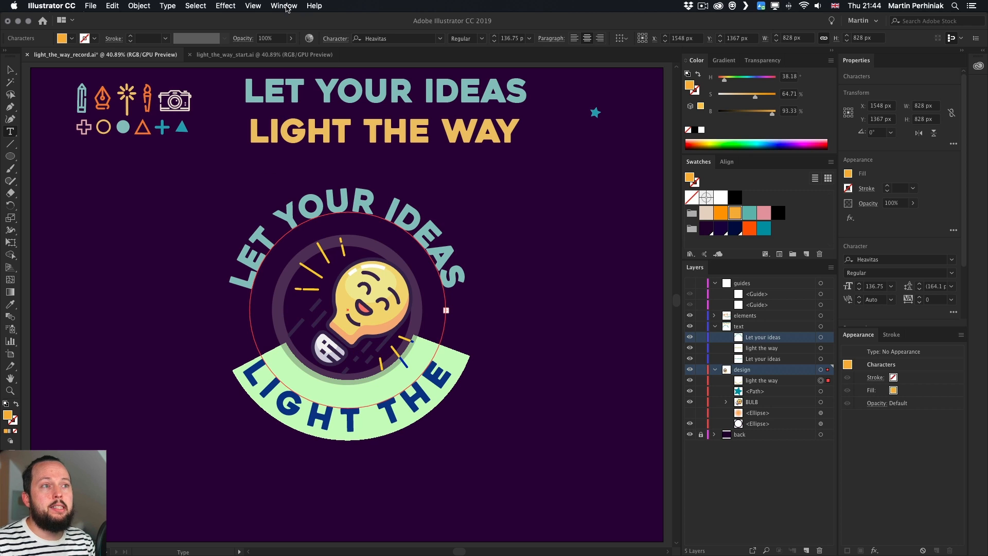
Tighten the tracking of all the bottom headline characters to -140
left_click(337, 39)
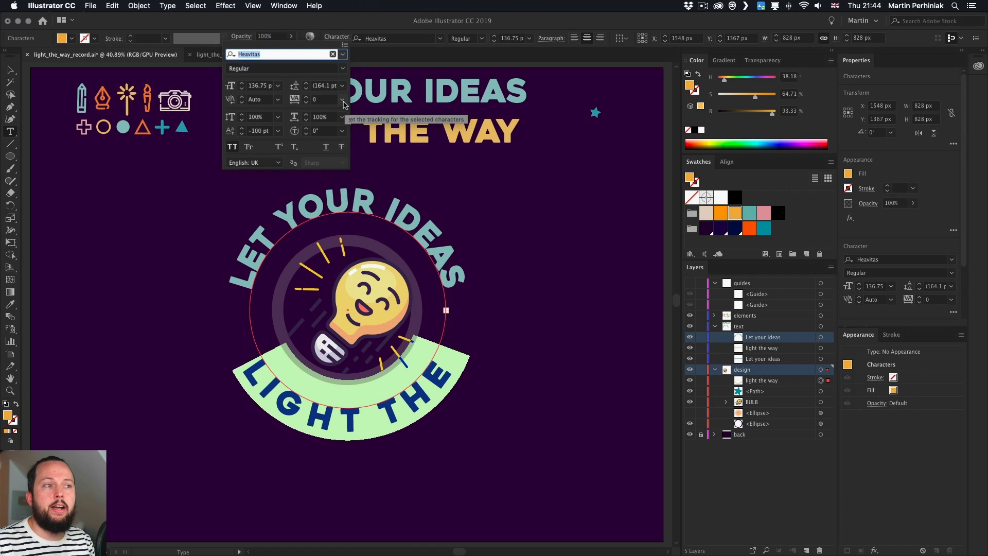
left_click(341, 101)
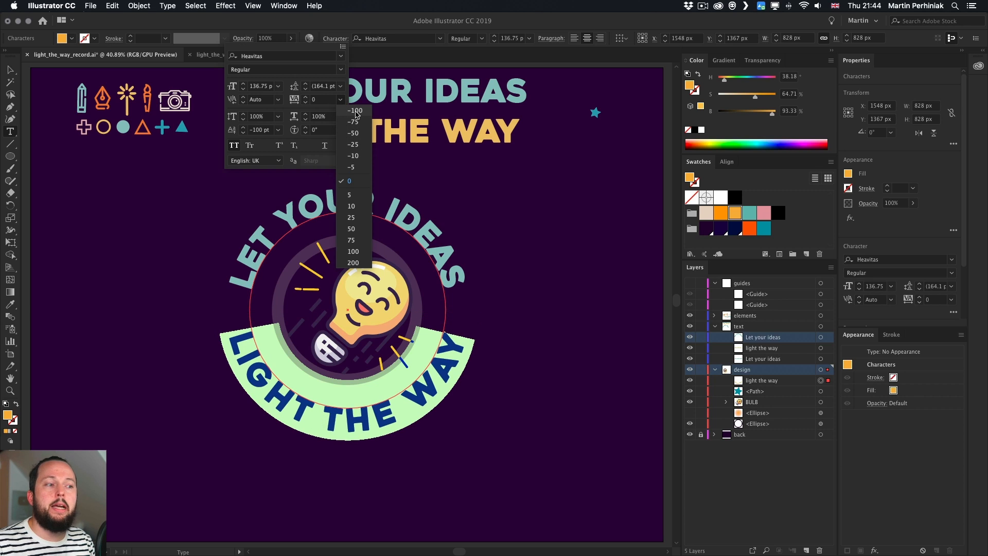
left_click(356, 112)
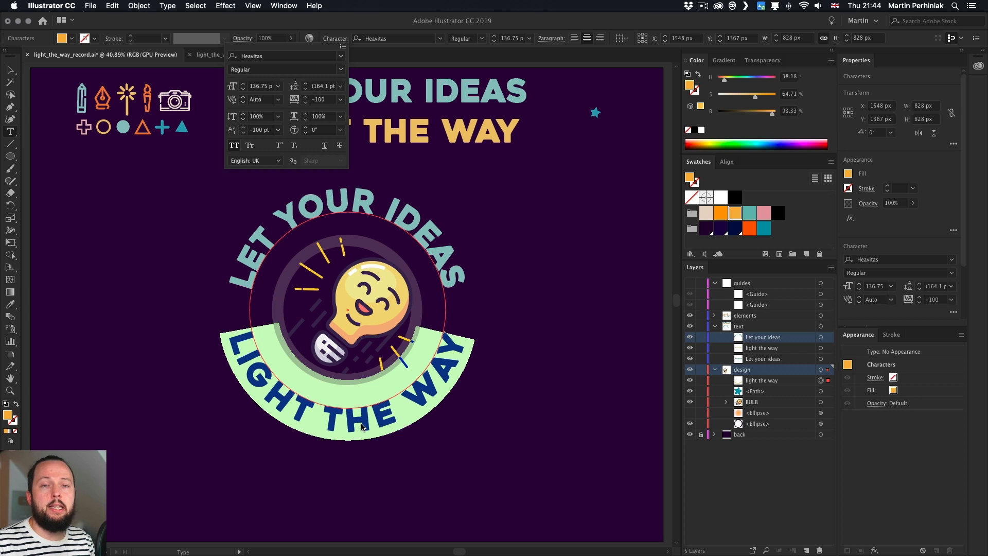
left_click(344, 25)
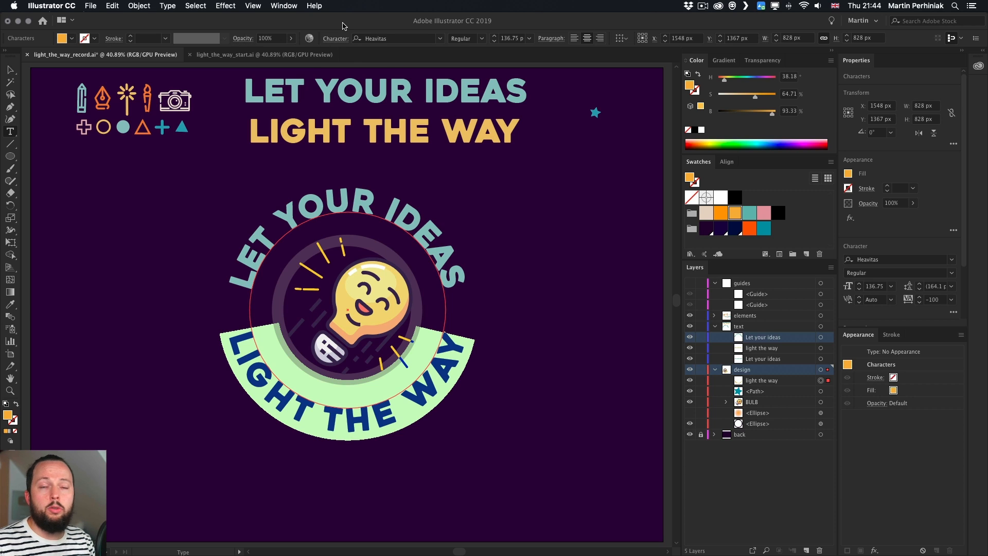
key("alt+Left")
key("alt+Left")
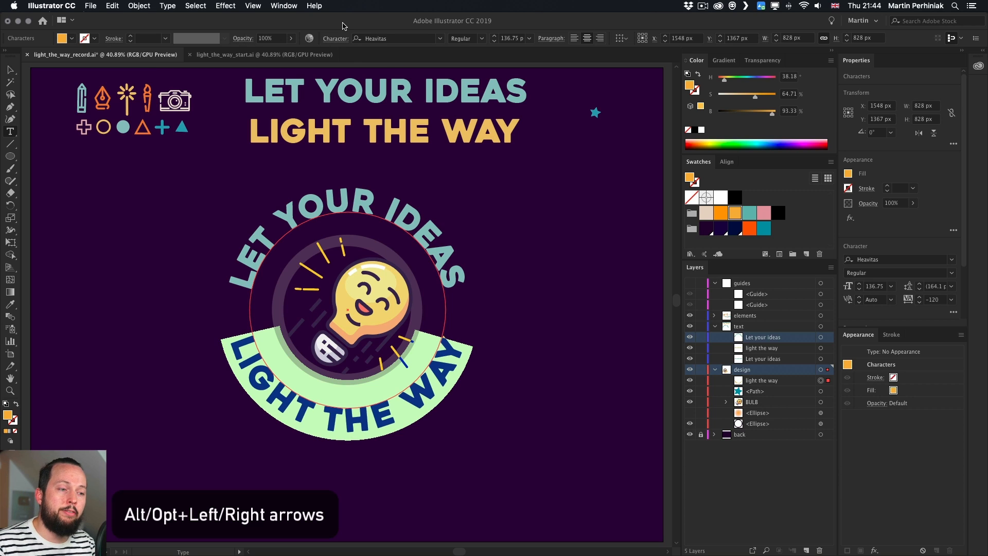
key("alt+Right")
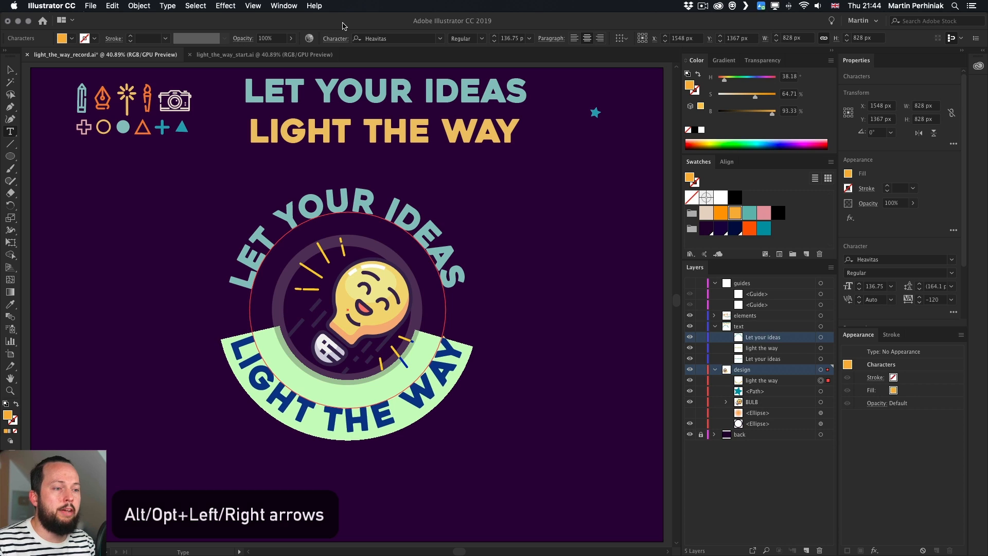
key("alt+Left")
key("alt+Left")
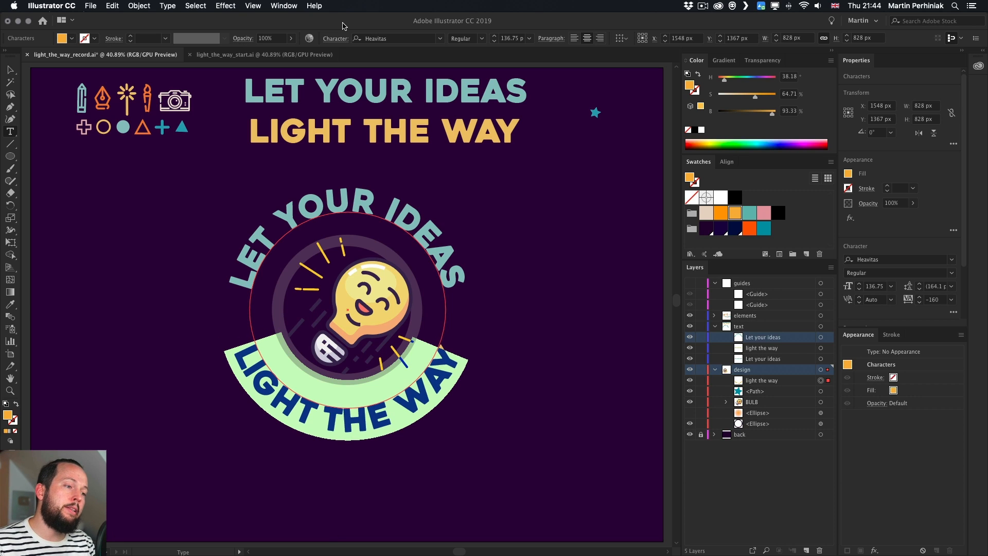
key("alt+Right")
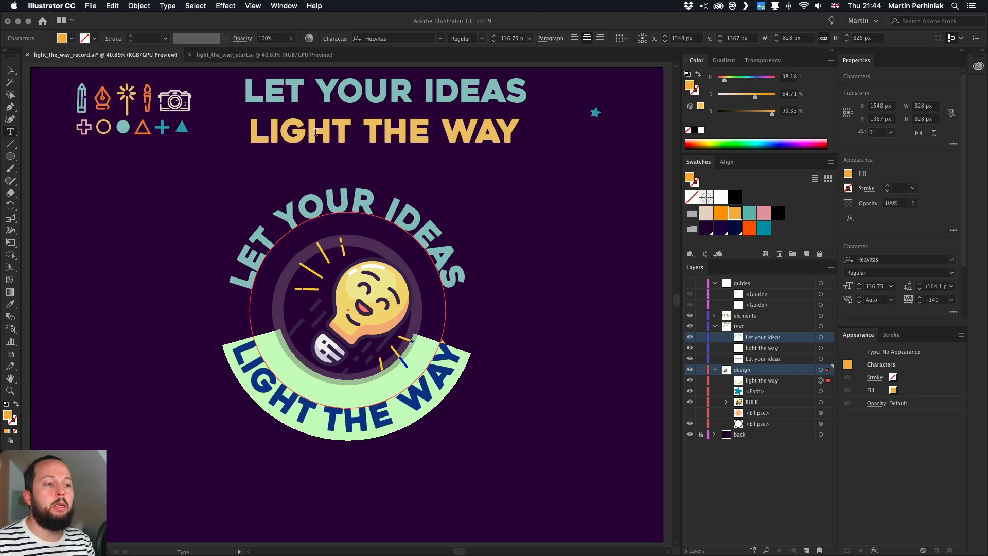
Place the cursor between H and E in THE and tighten that letter pair's kerning
left_click(374, 421)
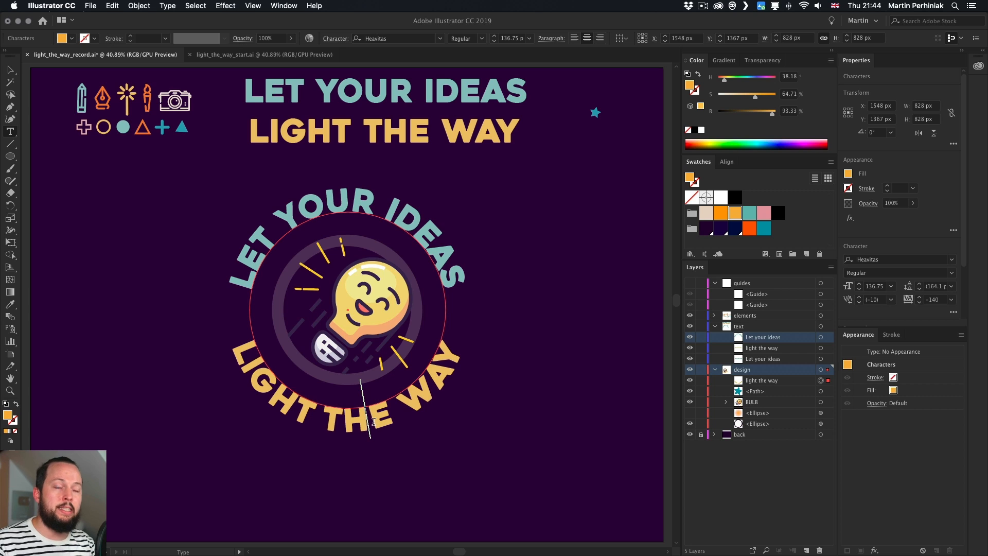
key("Left")
key("Right")
key("Left")
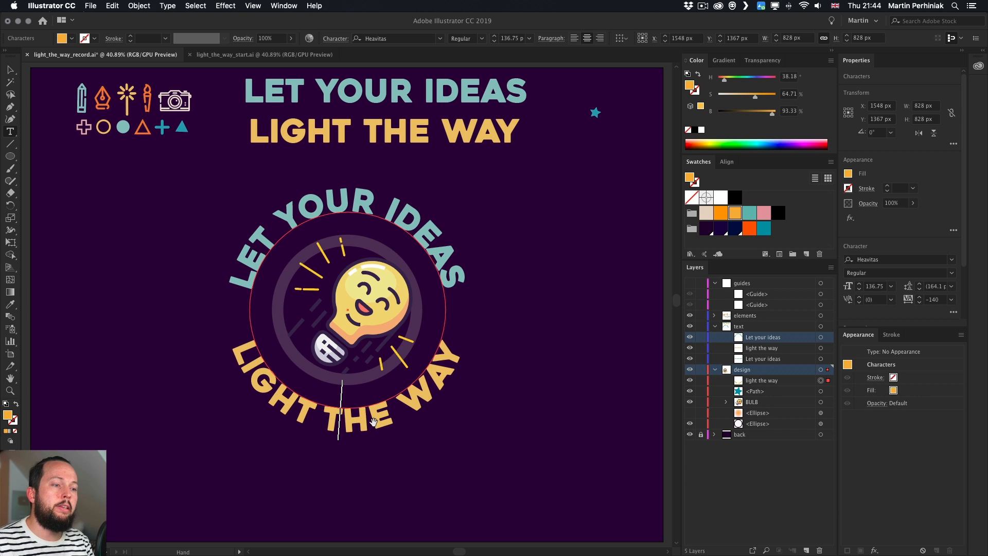
key("Right")
key("alt+Left")
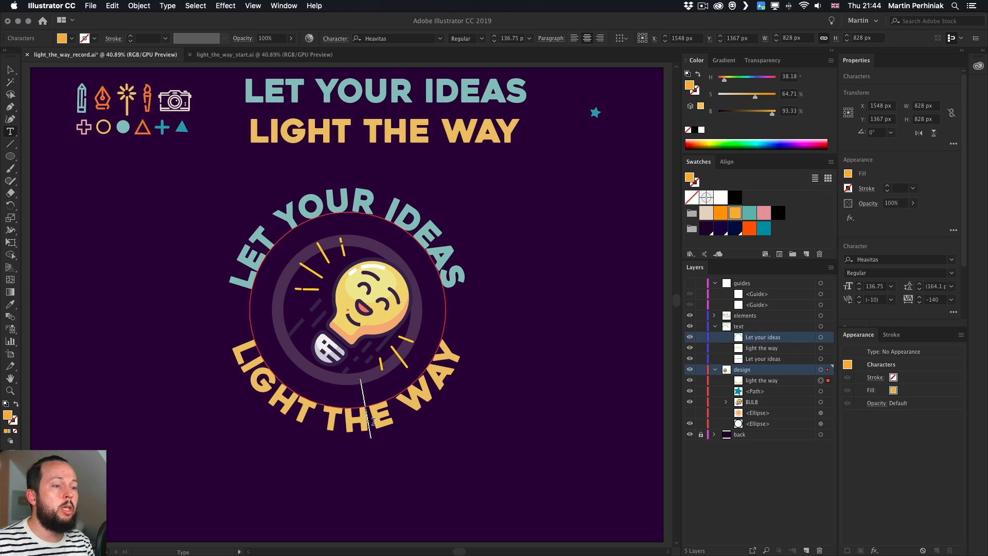
key("alt+Left")
key("alt+Left")
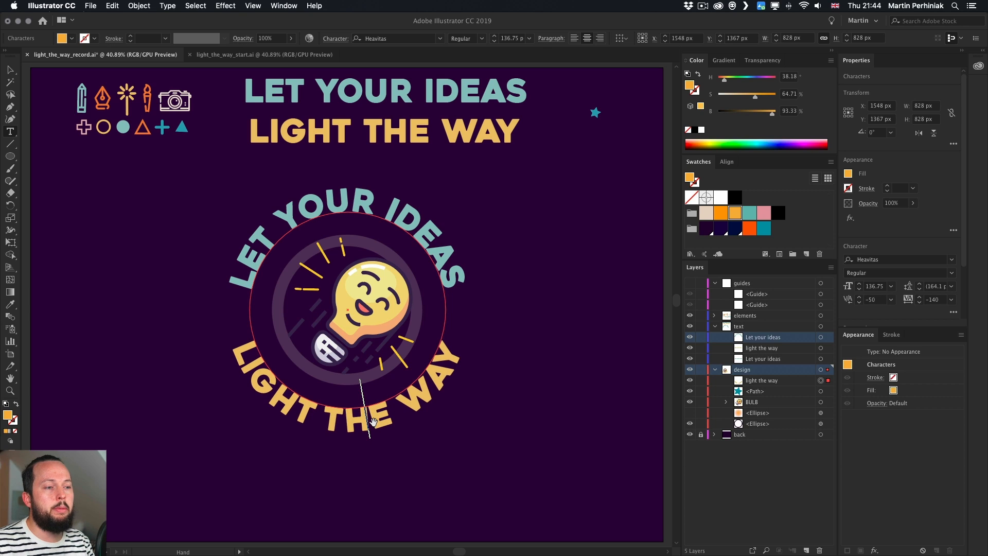
Tighten the kerning at the gap between THE and WAY in the bottom headline
key("Right")
key("Right")
key("Right")
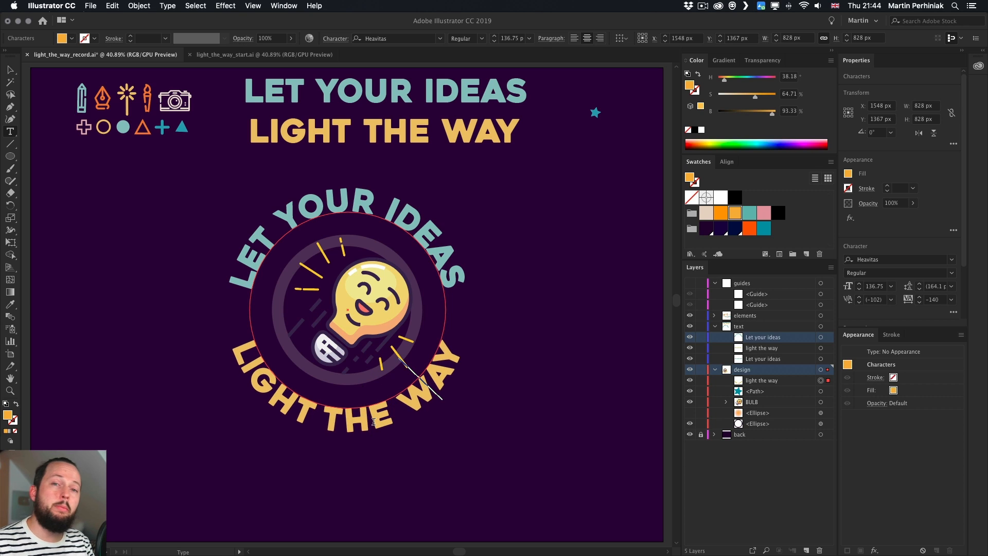
key("alt+Left")
key("alt+Left")
key("alt+Left")
key("alt+Right")
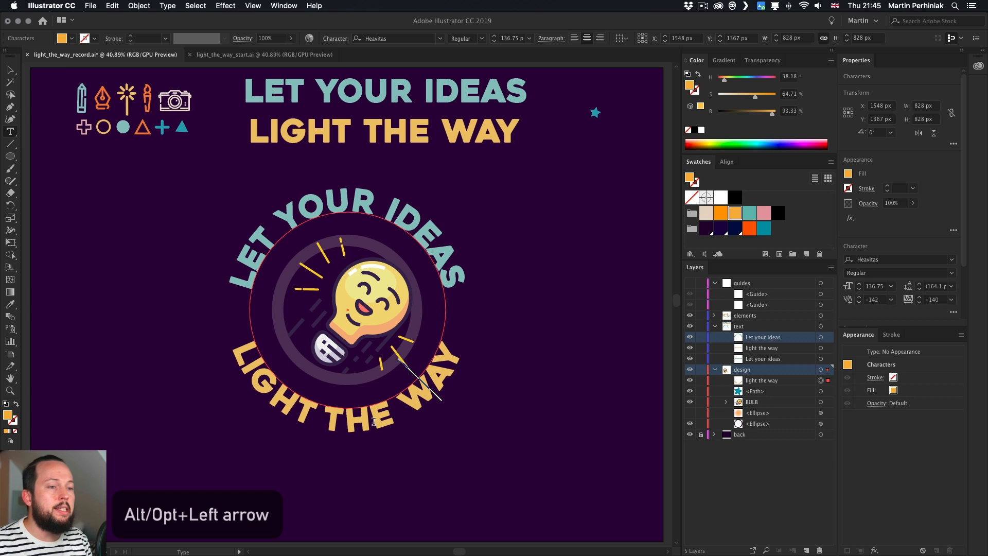
Adjust the kerning of another letter pair further left in LIGHT THE, then exit text editing
key("Left")
key("Left")
key("Left")
key("Left")
key("Left")
key("Left")
key("Left")
key("Left")
key("alt+Left")
key("alt+Left")
key("Left")
key("Left")
key("alt+Right")
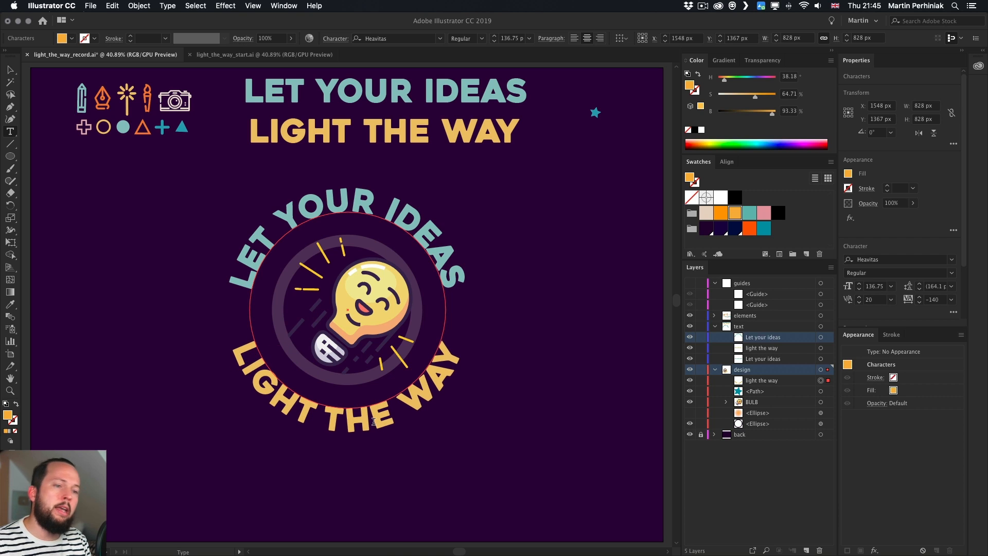
key("Left")
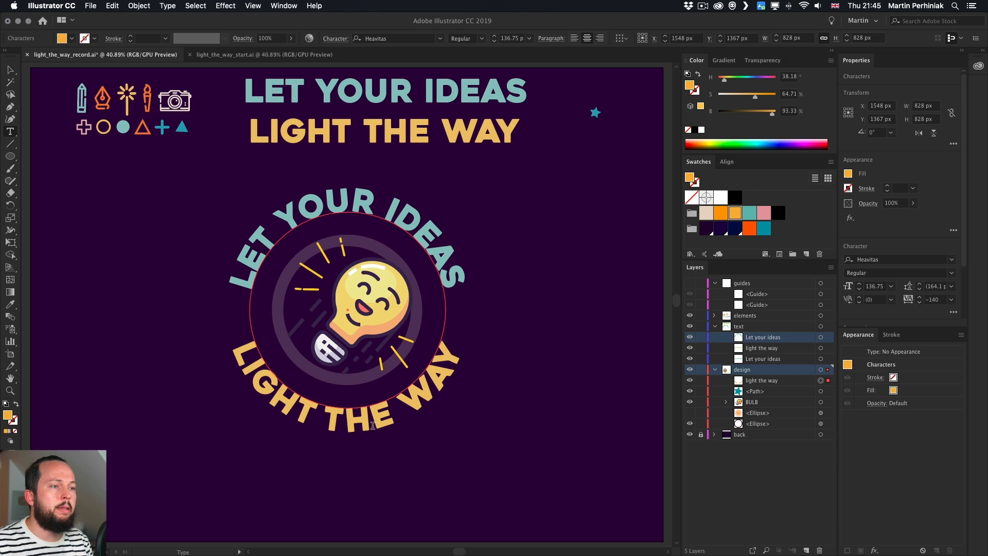
key("Escape")
left_click(533, 309)
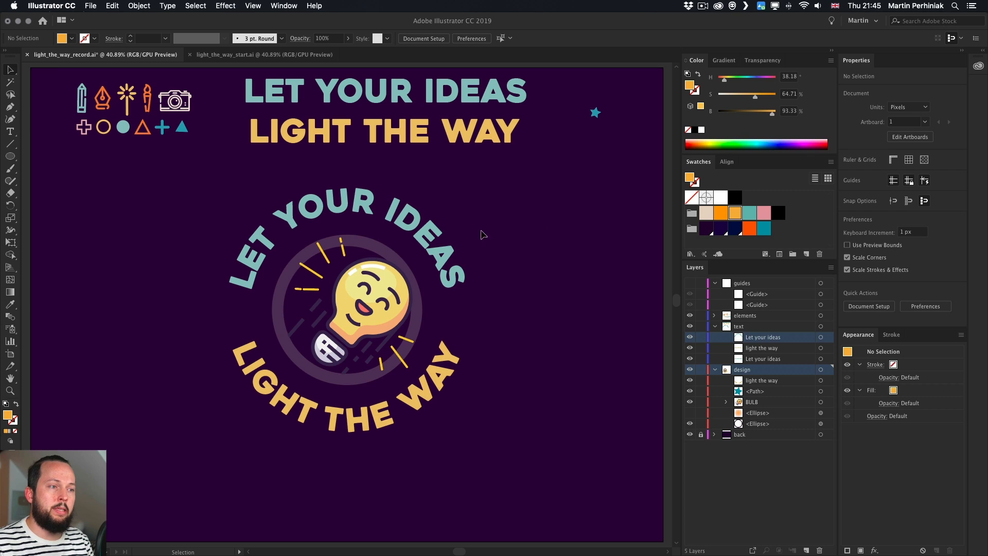
Edit the curved LET YOUR IDEAS text and tighten the kerning between D, E and A in IDEAS
double_click(437, 245)
key("alt+Right")
key("alt+Right")
key("Right")
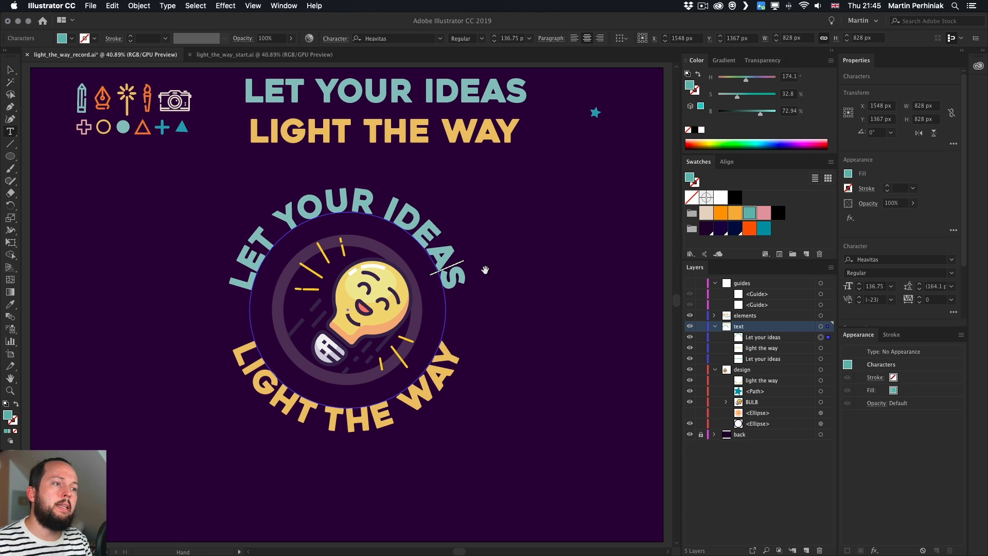
key("Left")
key("Left")
key("alt+Left")
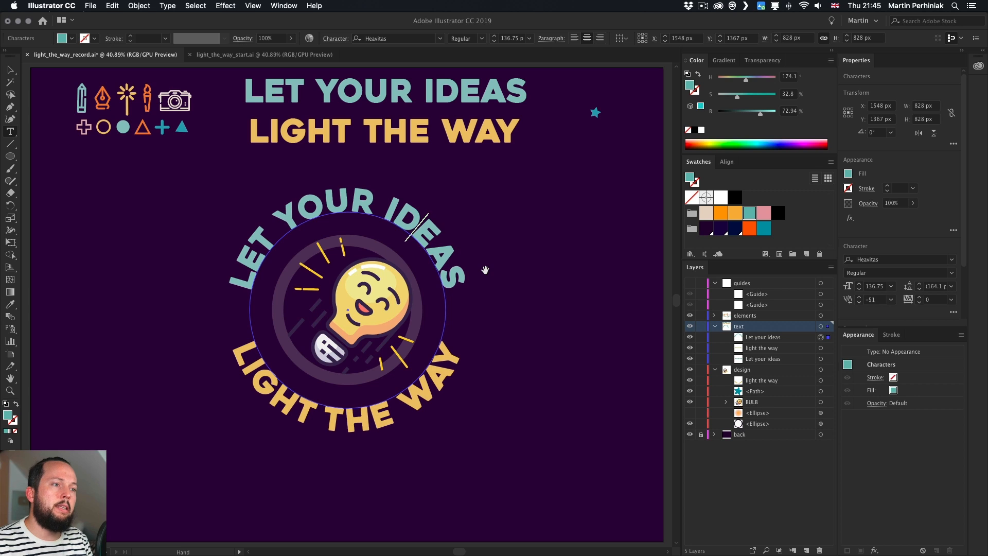
Tighten the kerning between O and U in YOUR to -60
key("Left")
key("Left")
key("Left")
key("Left")
key("Left")
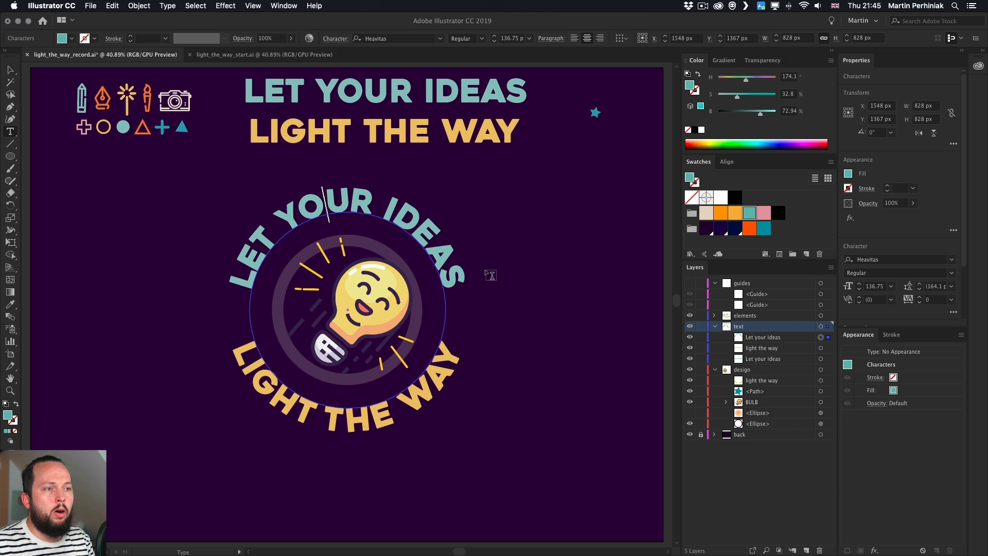
key("alt+Left")
key("alt+Left")
key("alt+Left")
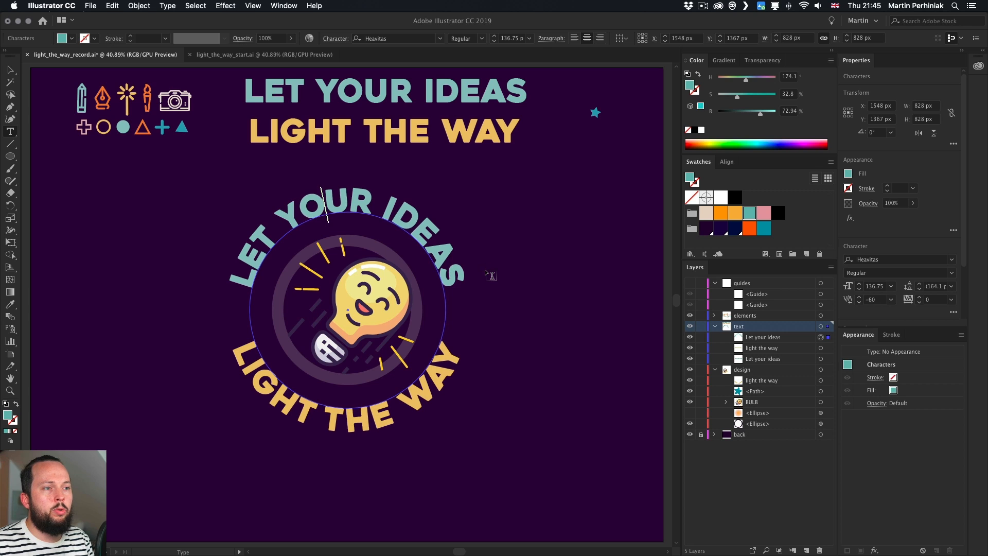
Tighten the kerning between Y and O in YOUR
key("Left")
key("alt+Left")
key("alt+Left")
key("alt+Left")
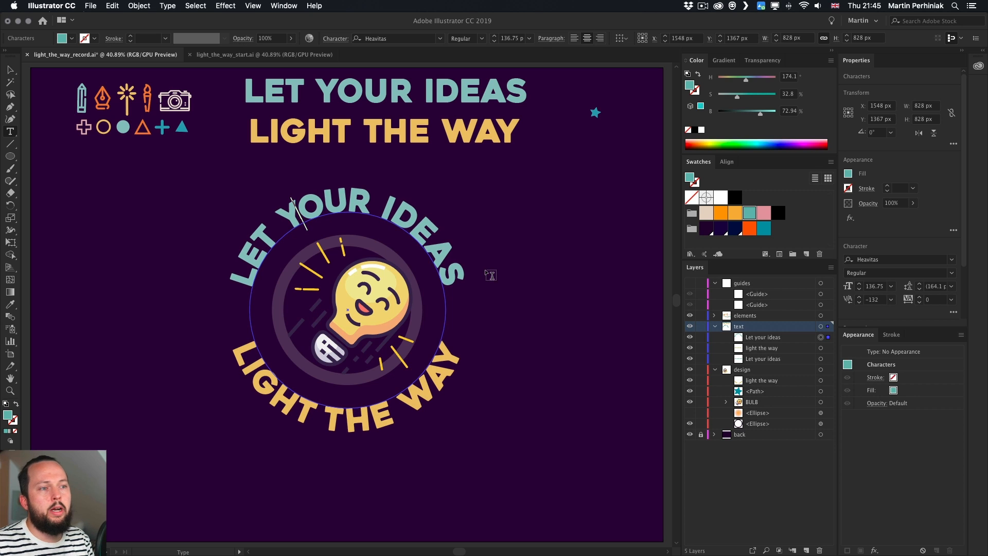
Step the insertion point back through LET to check its kerning, then exit text editing and deselect
key("Left")
key("Left")
key("Left")
key("Left")
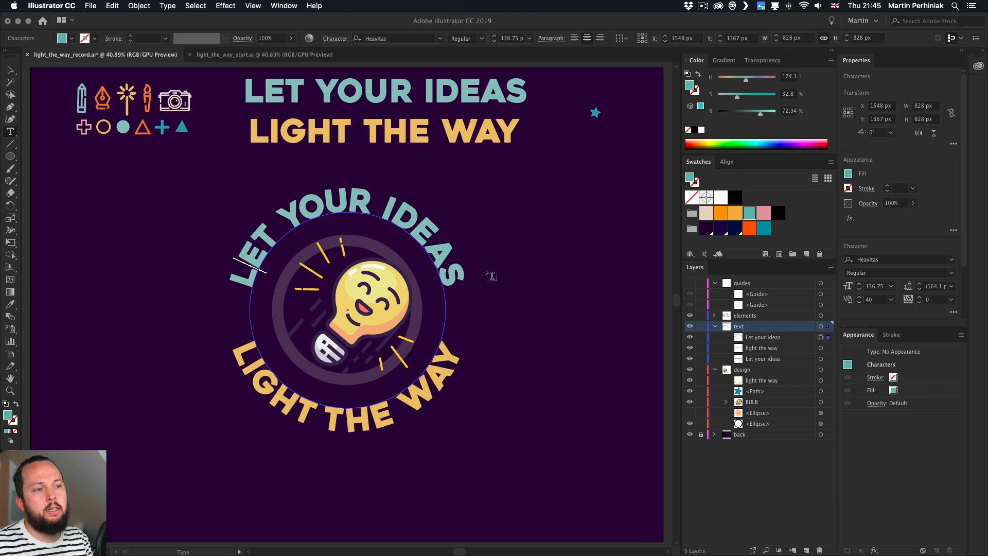
key("Escape")
left_click(528, 240)
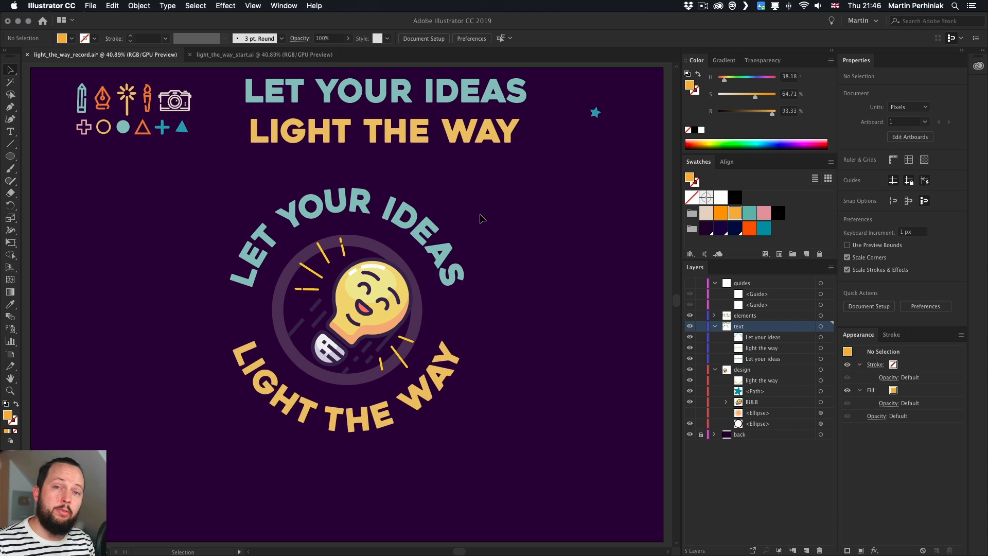
Delete the straight LIGHT THE WAY and LET YOUR IDEAS headlines at the top of the artboard
left_click(446, 148)
key("Delete")
left_click(447, 103)
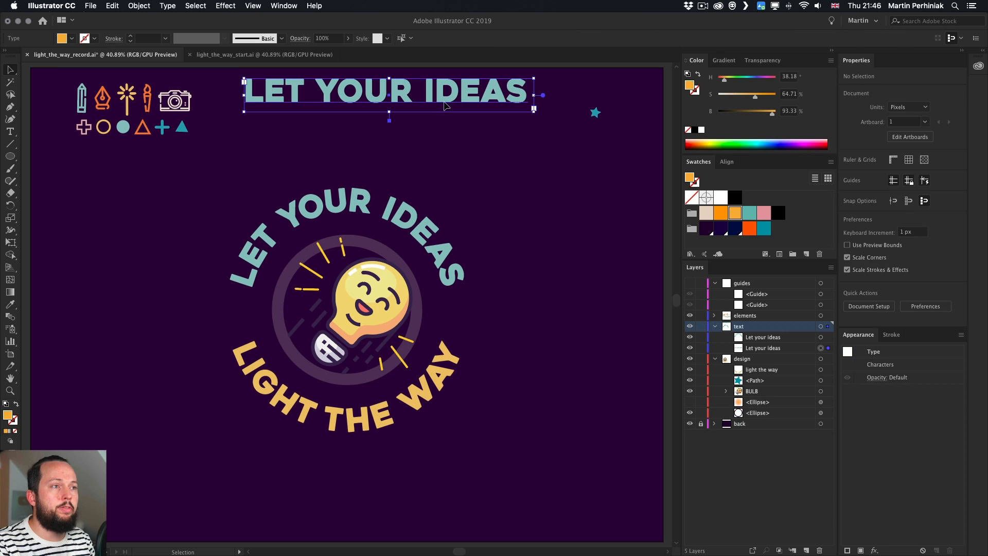
key("Delete")
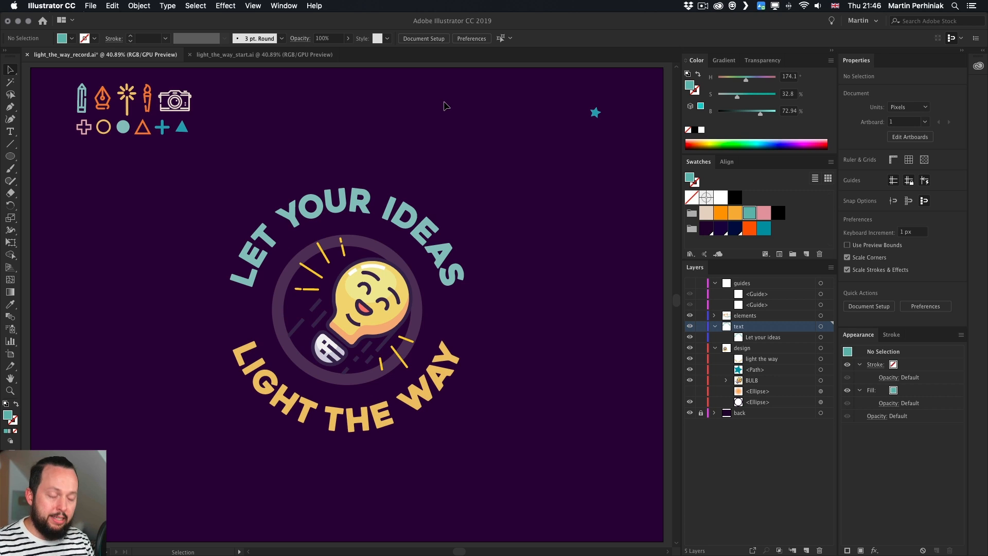
Switch to the Touch Type tool and resize, shift and rotate individual letters of YOUR on the curved headline
left_click_drag(10, 132, 43, 147)
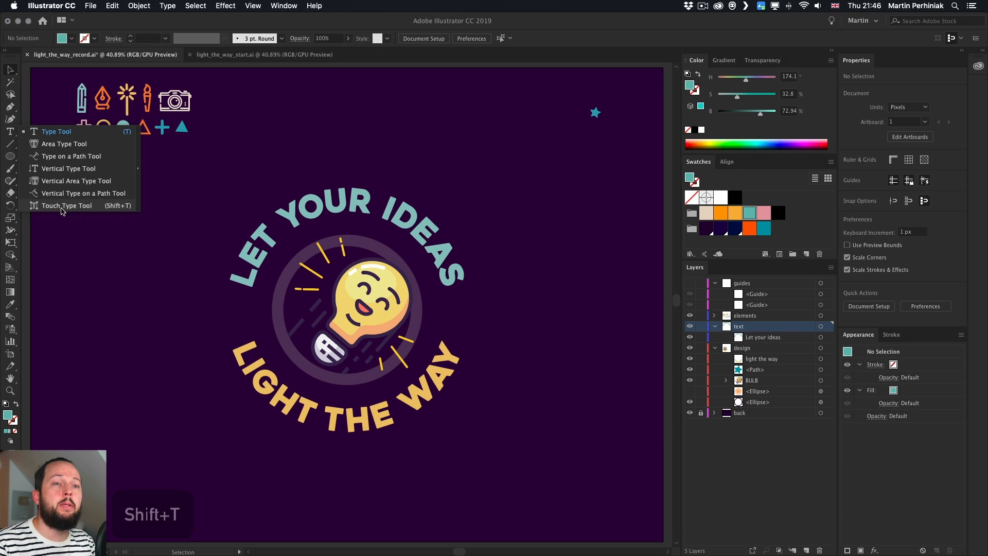
left_click(61, 206)
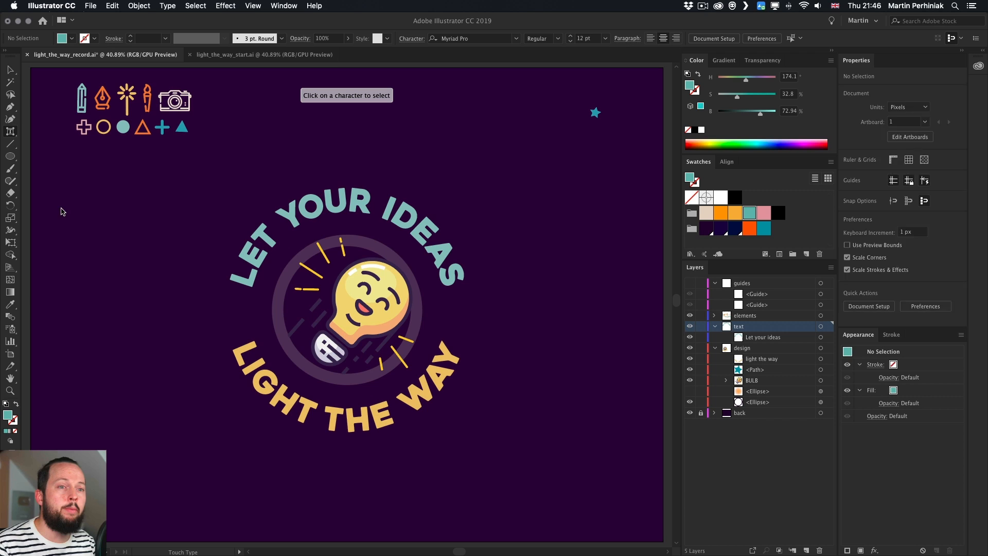
left_click(309, 205)
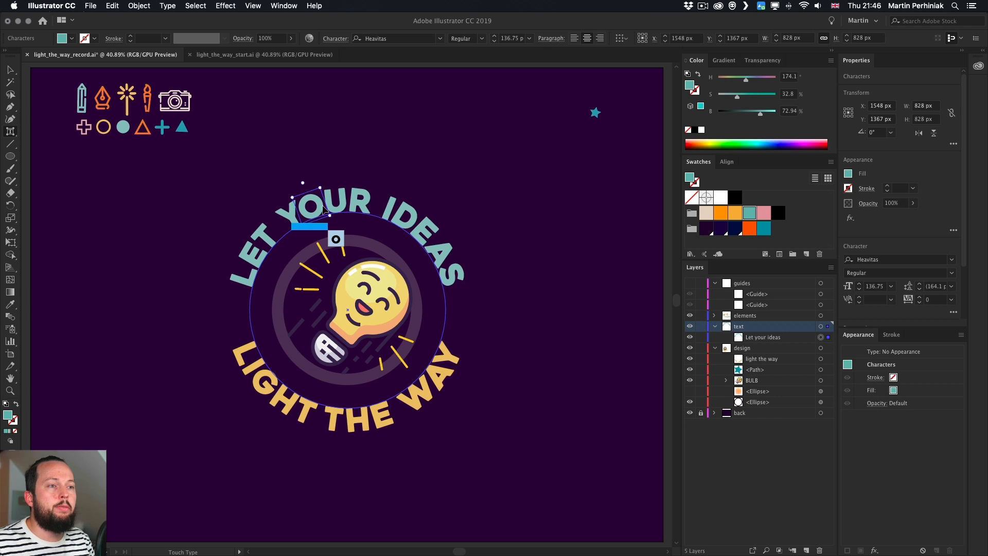
left_click(343, 206)
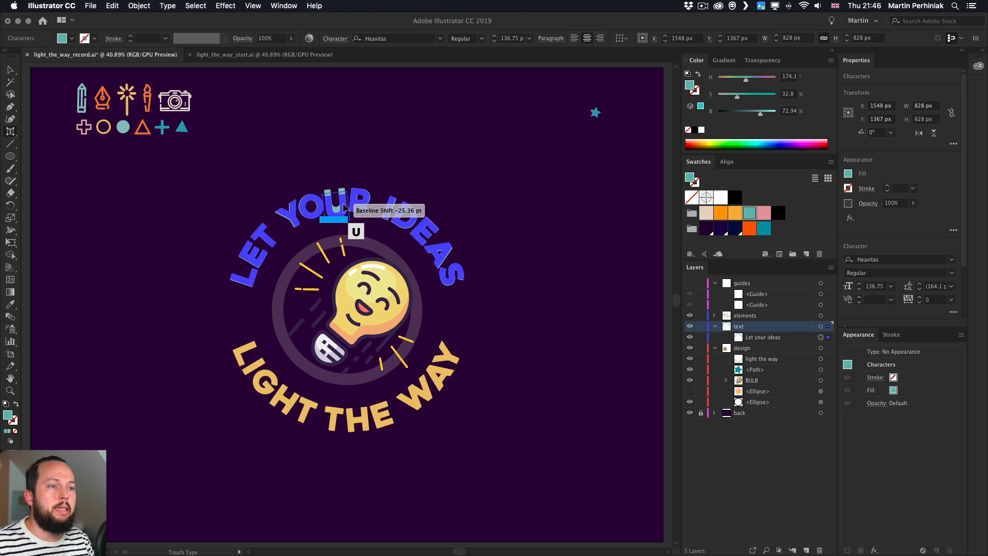
left_click(361, 202)
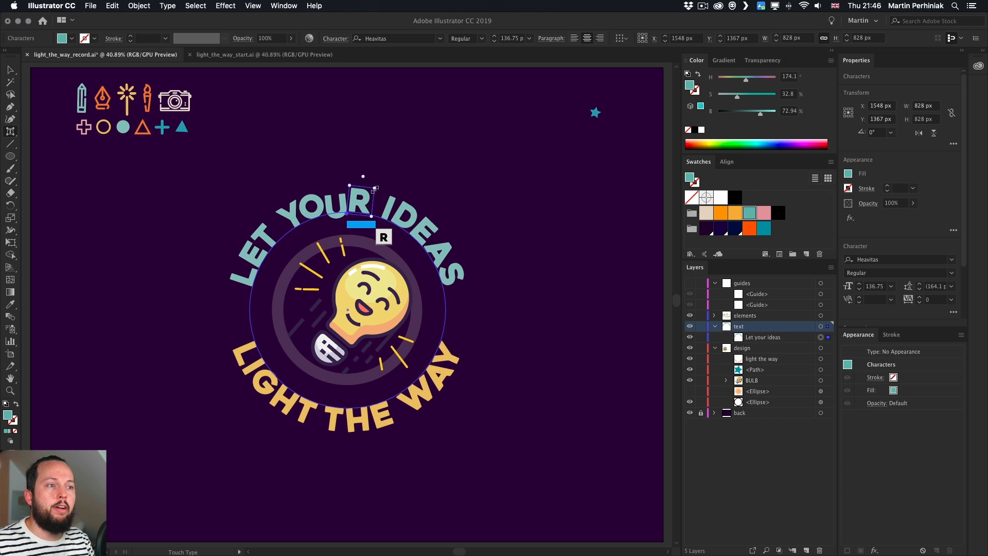
left_click_drag(366, 173, 302, 192)
left_click(311, 208)
left_click(294, 210)
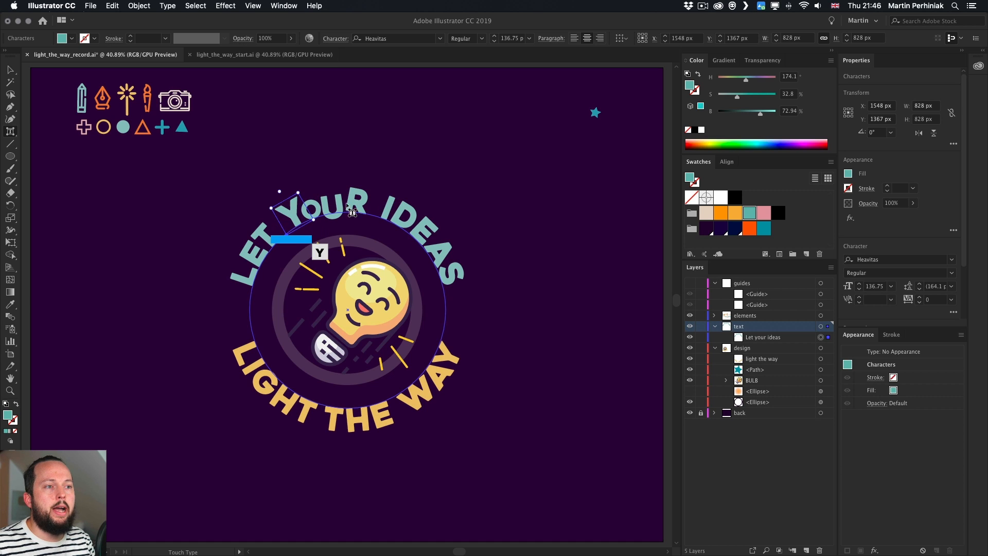
Use the Touch Type tool to vary the size and position of individual letters in IDEAS
left_click(386, 169)
left_click(404, 210)
left_click_drag(404, 210, 462, 261)
left_click(438, 236)
left_click(461, 266)
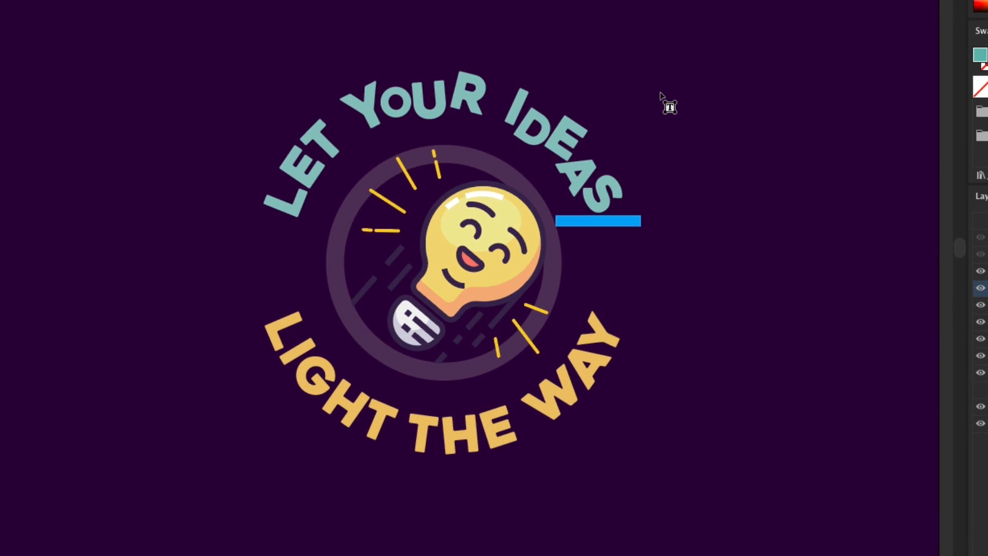
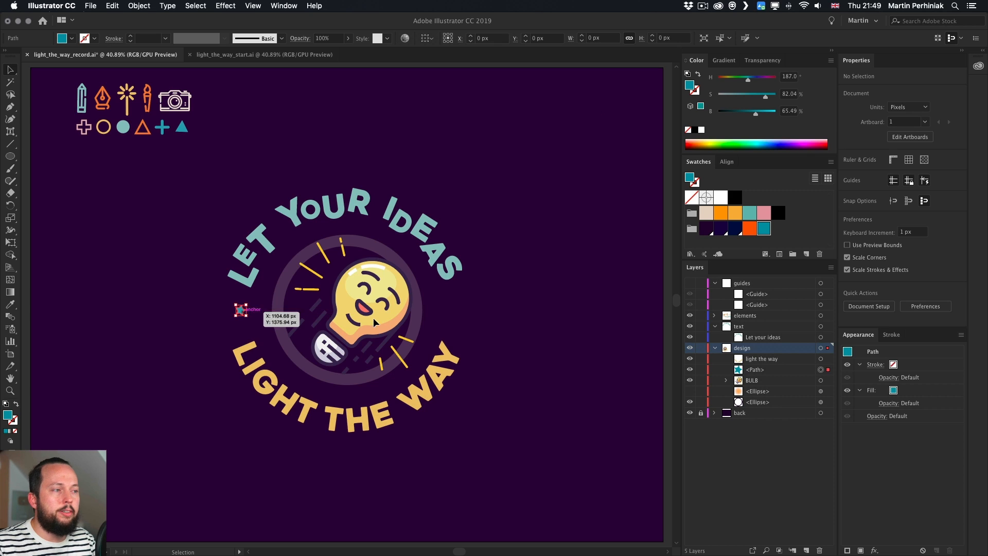
Duplicate the star to the opposite side of the badge along the horizontal guide and nudge the copy into alignment
left_click(689, 283)
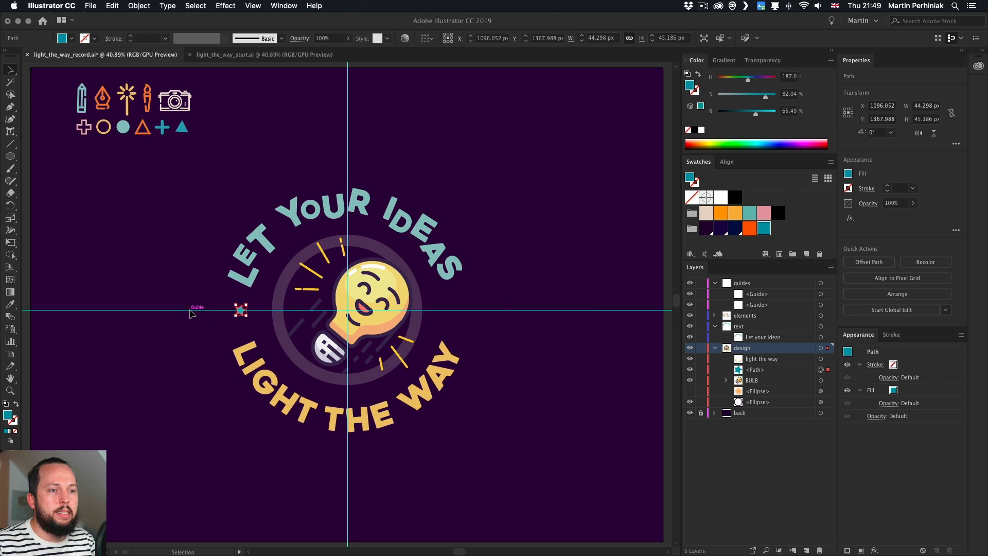
left_click_drag(247, 303, 460, 311)
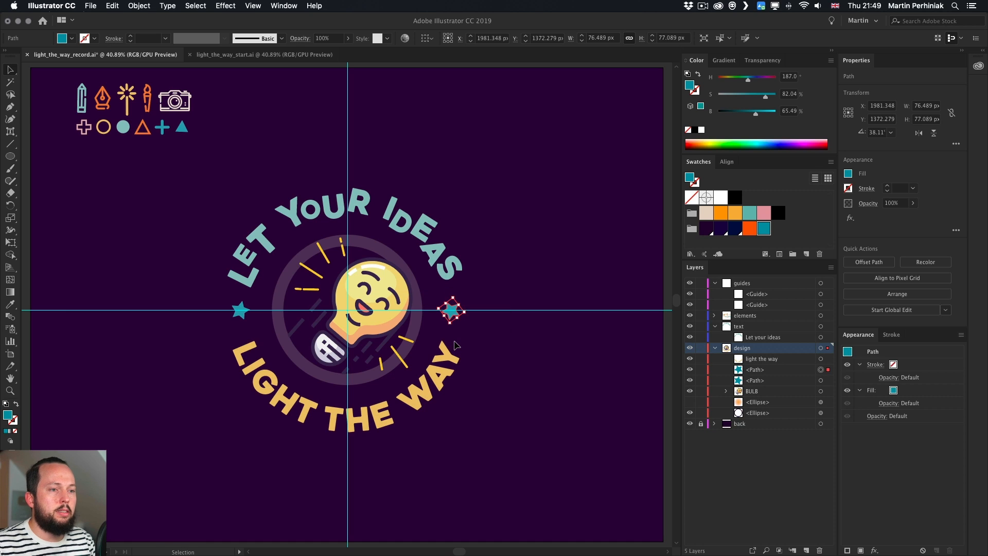
key("Right")
key("Right")
key("Right")
key("Right")
key("Right")
key("Right")
key("Up")
key("Up")
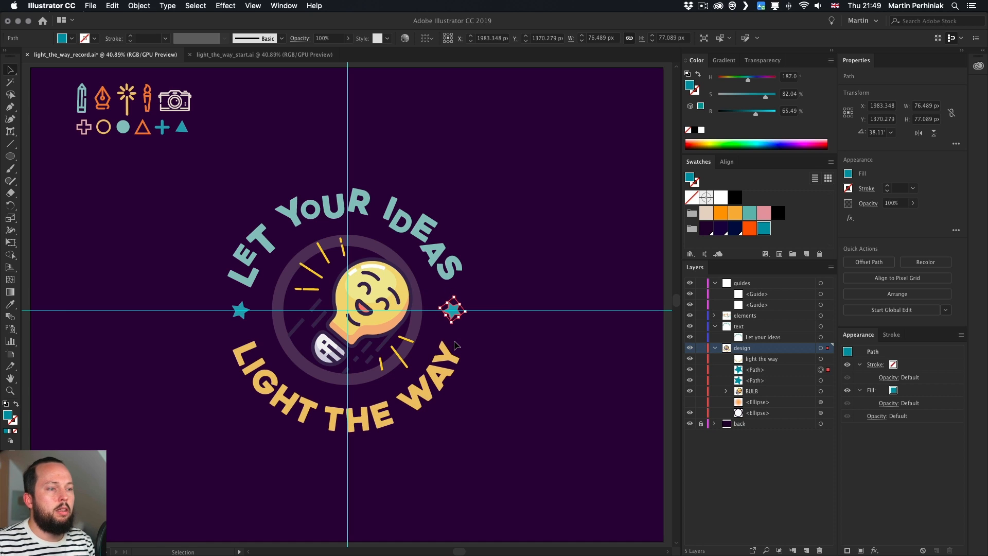
left_click(557, 189)
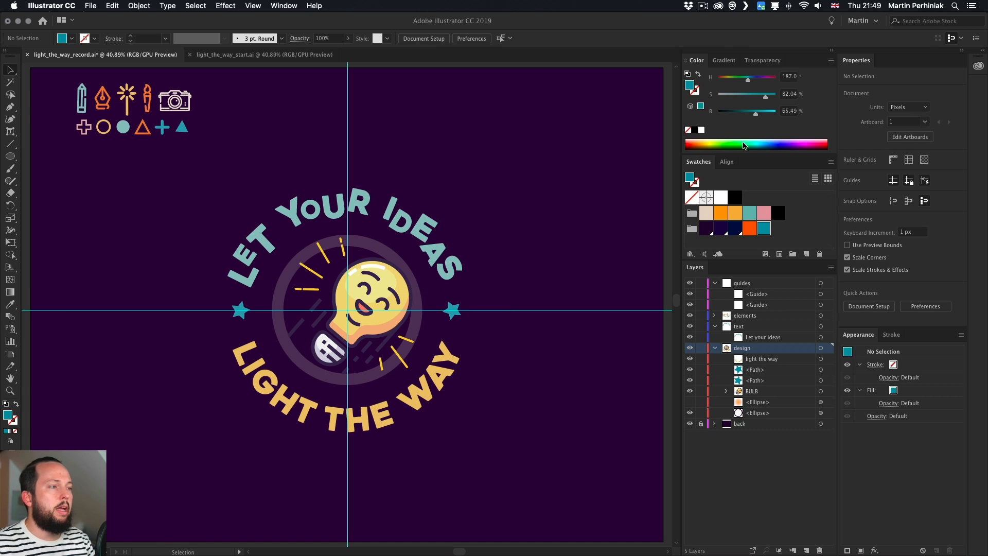
left_click(690, 284)
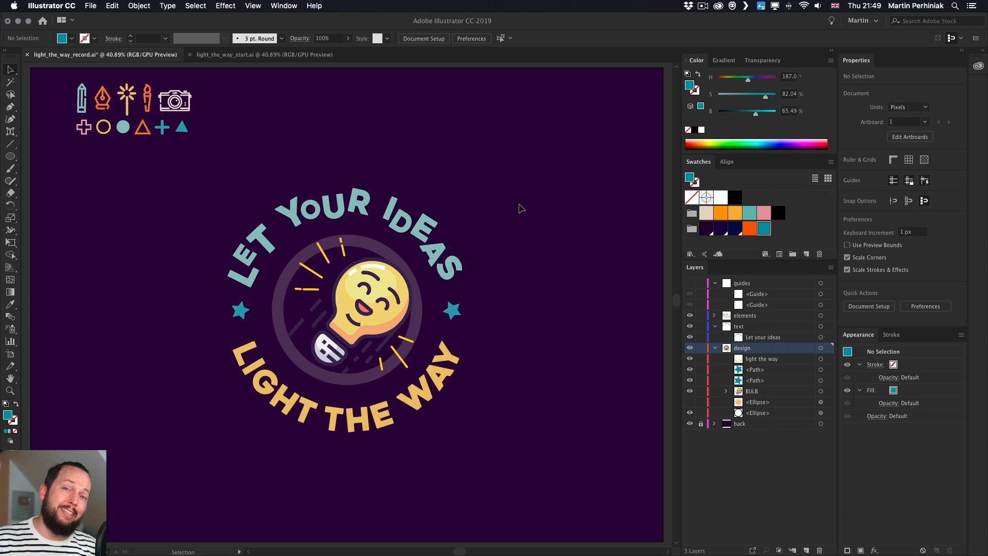
Draw a rectangle about 1052 × 707 px above the badge, remove its fill, and shift it slightly up
left_click(248, 55)
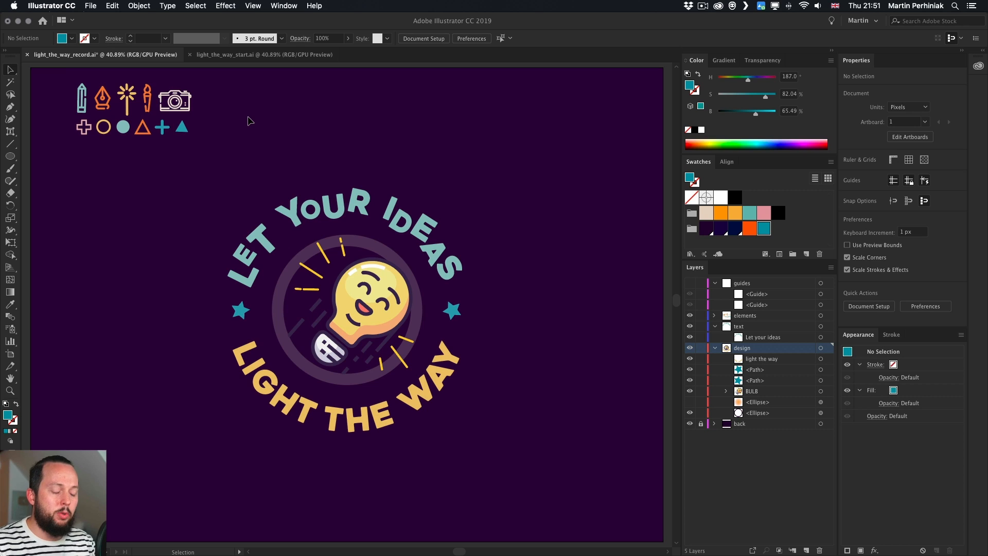
left_click(690, 283)
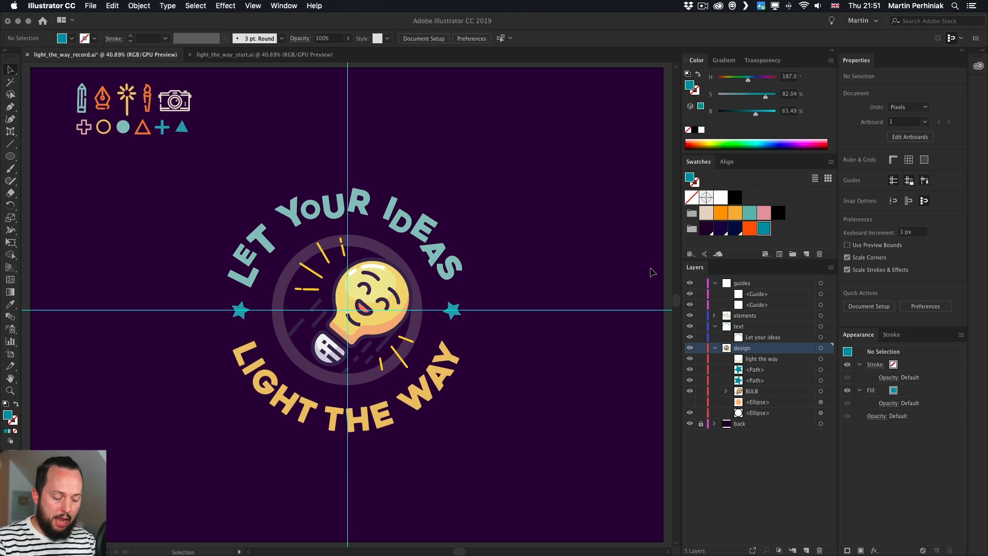
key("m")
left_click_drag(242, 95, 472, 246)
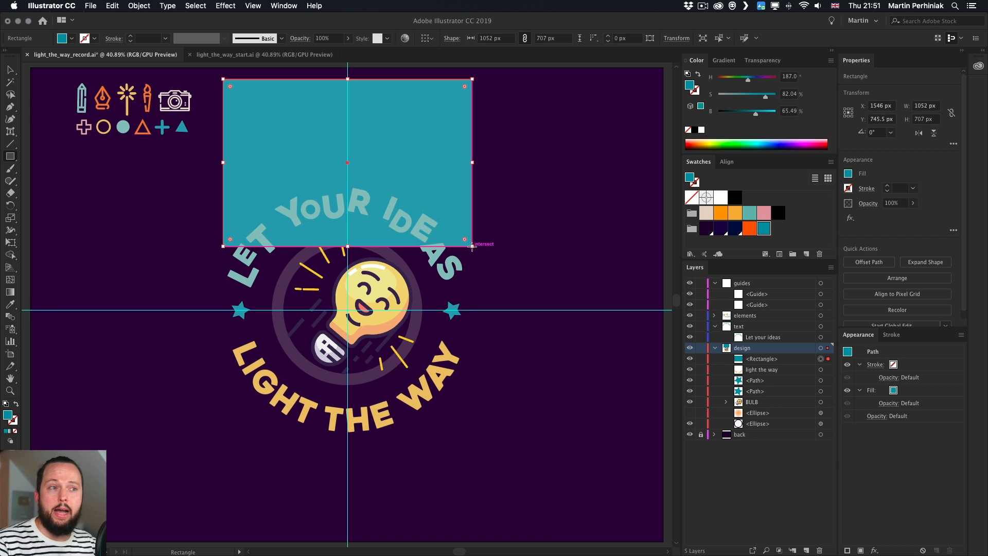
key("v")
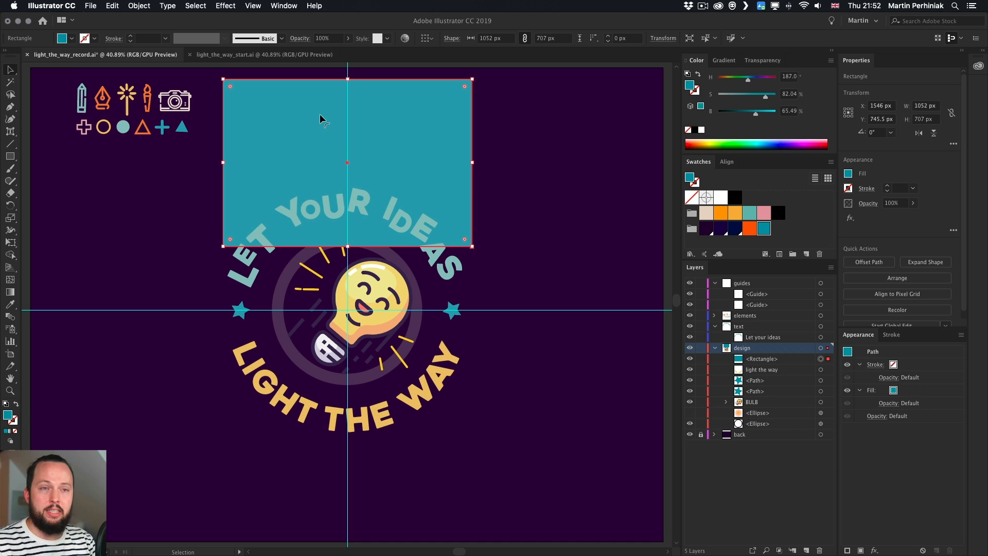
key("slash")
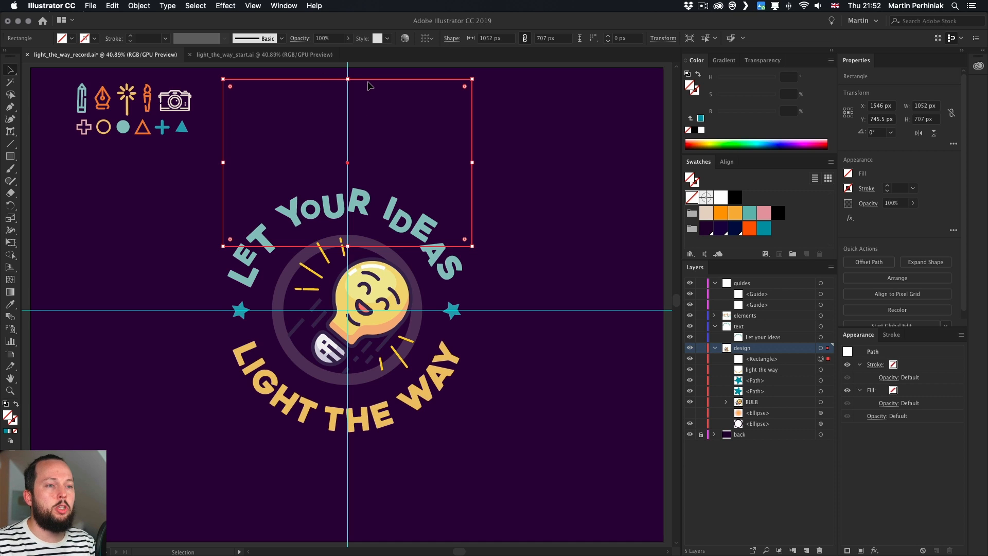
mouse_move(368, 85)
left_mouse_down()
mouse_move(376, 88)
mouse_move(368, 82)
left_mouse_up()
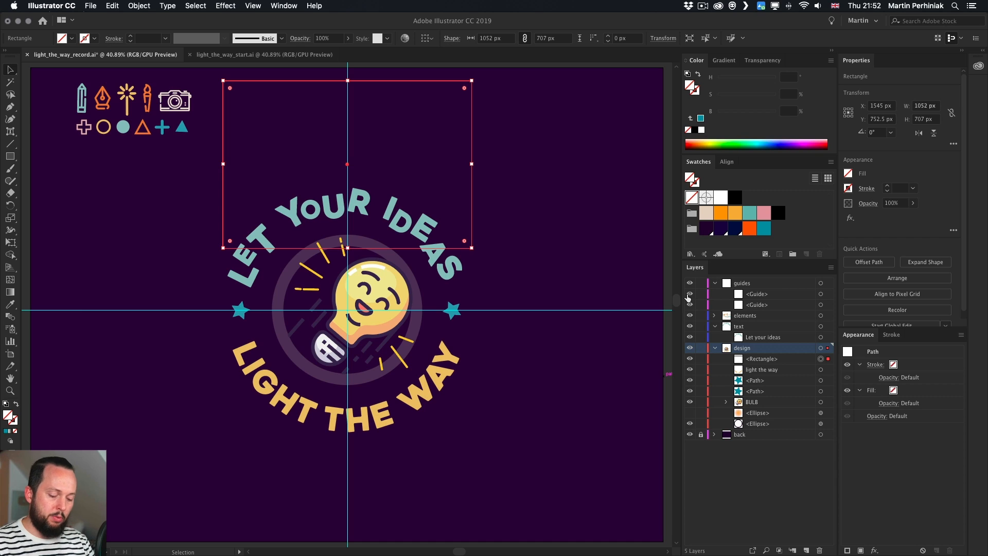
Paste a copy of the rectangle in front and convert that copy into a guide
key("super+c")
key("super+f")
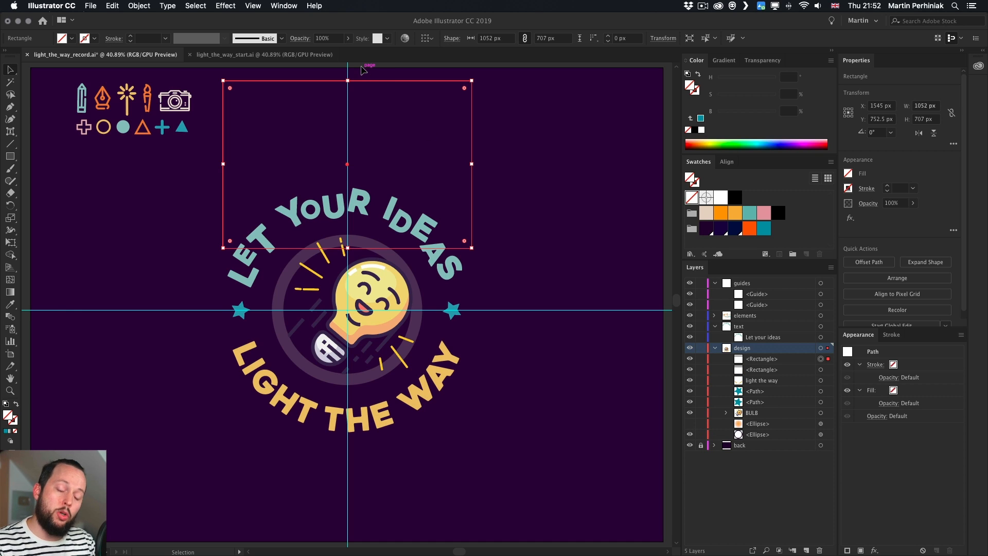
key("super+5")
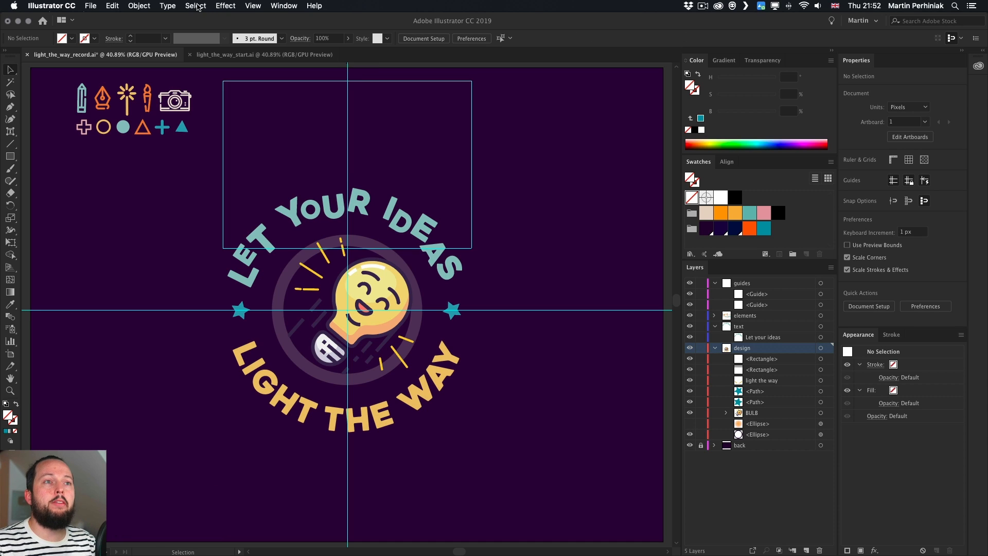
Move the new rectangle guide into the guides layer and hide the guides
left_click(253, 6)
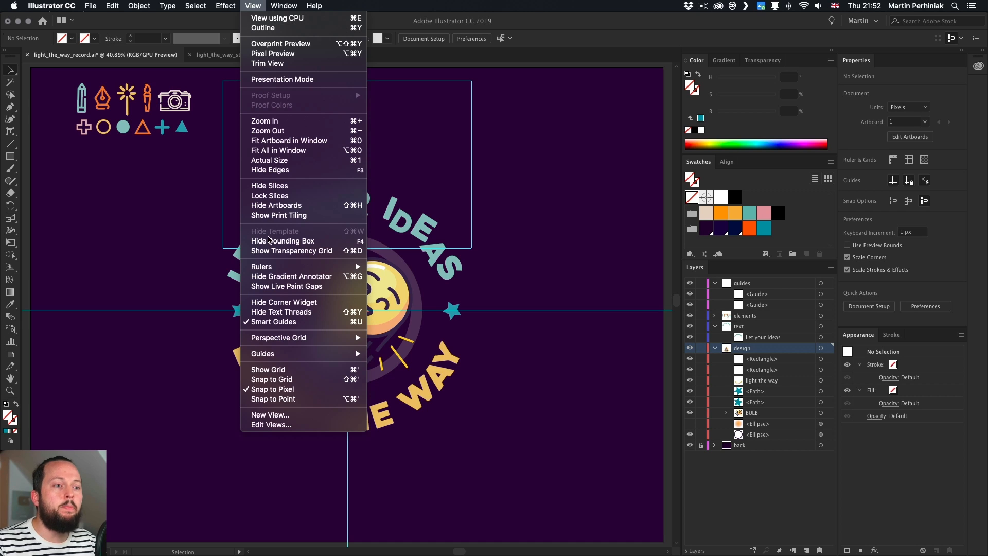
mouse_move(275, 355)
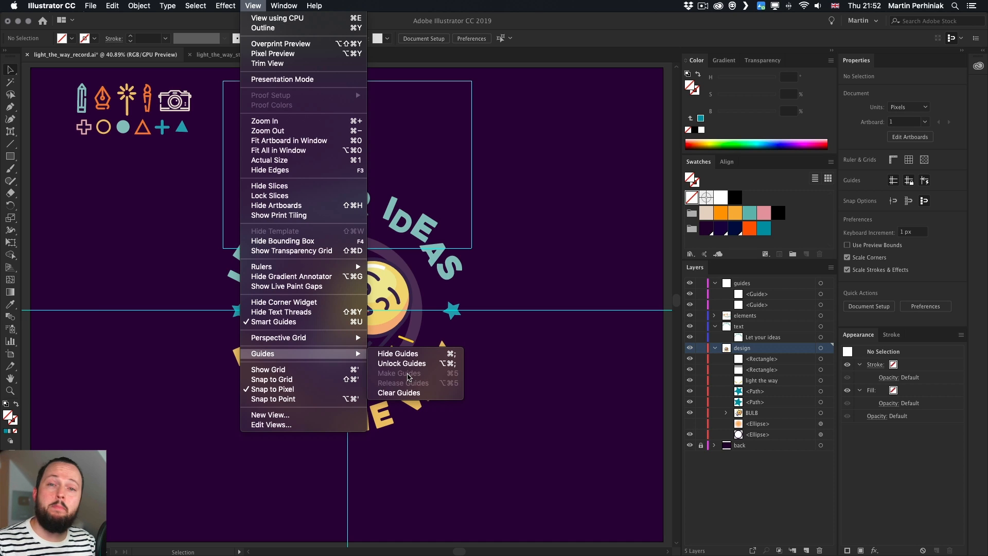
left_click(544, 214)
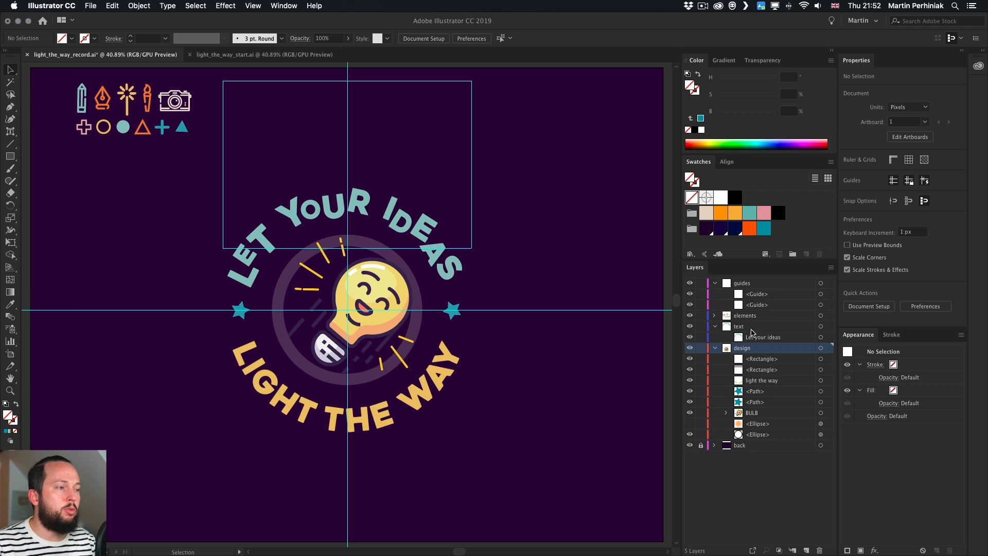
left_click_drag(762, 362, 751, 289)
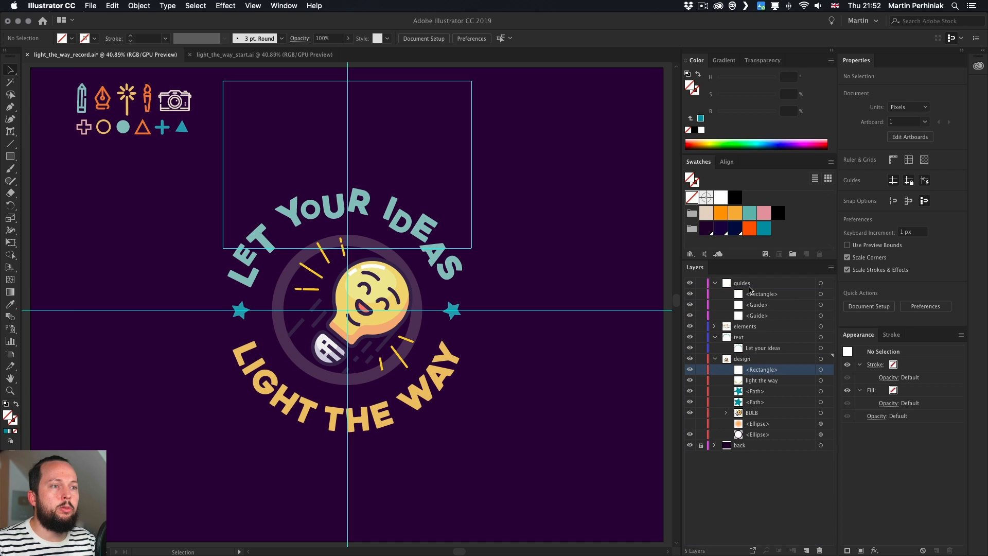
left_click(690, 283)
Draw a vertical line about 357 px long from the badge's centre straight upward
left_click(441, 130)
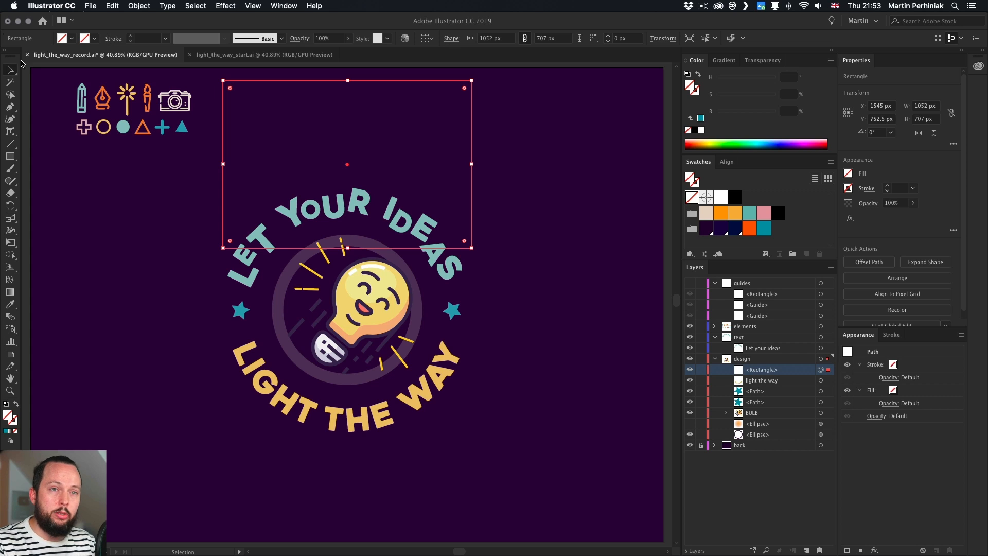
left_click(10, 144)
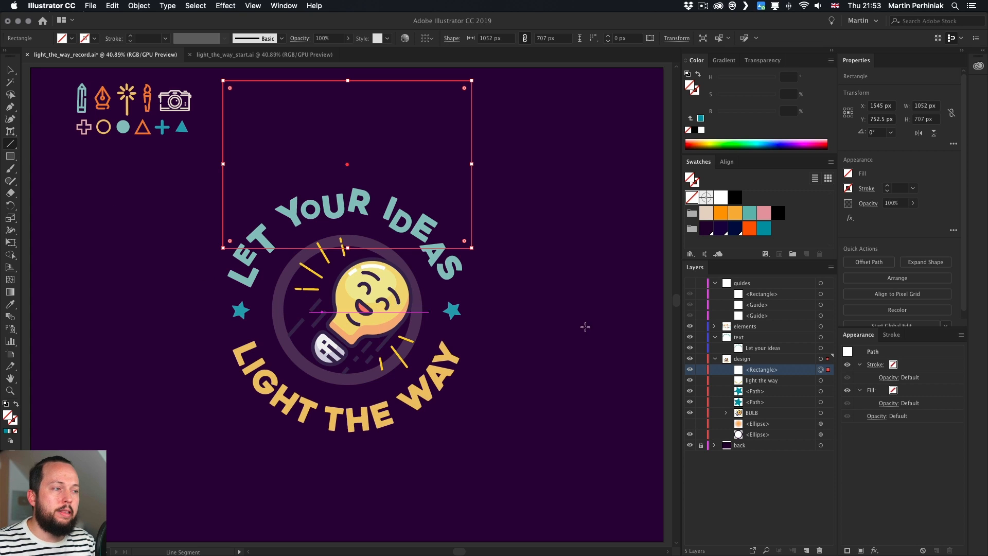
left_click(690, 284)
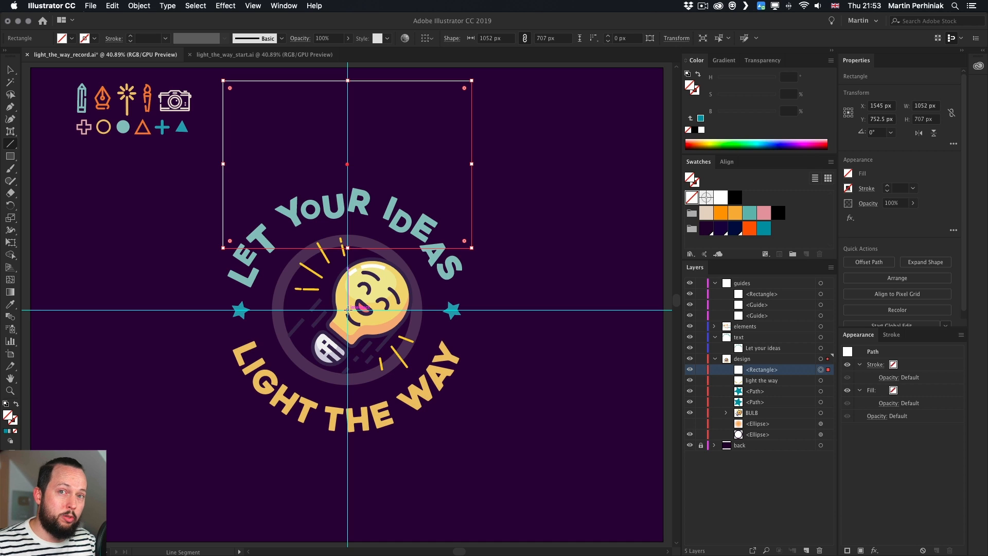
left_click_drag(347, 310, 349, 225)
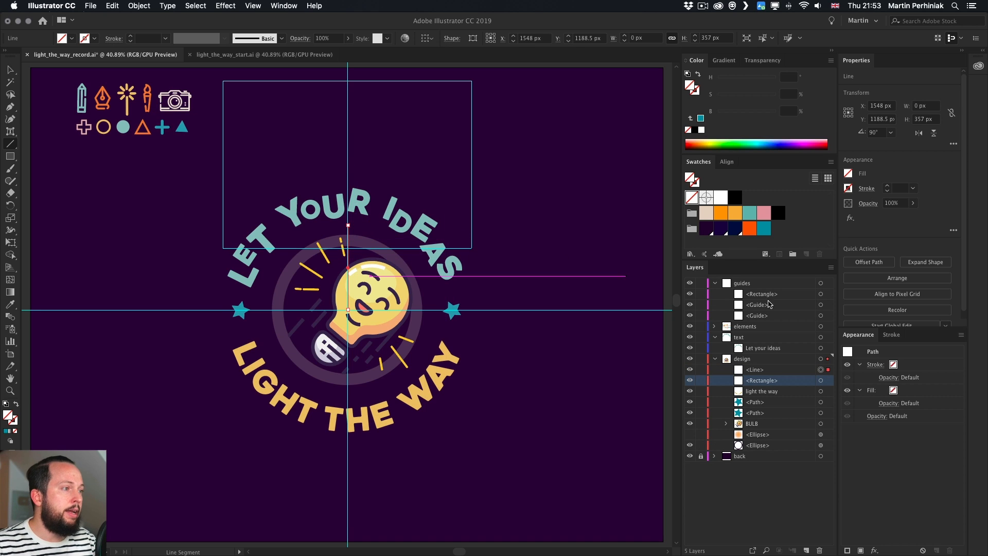
left_click(690, 283)
Duplicate the camera icon above the badge and group it with the empty rectangle and the vertical line
key("v")
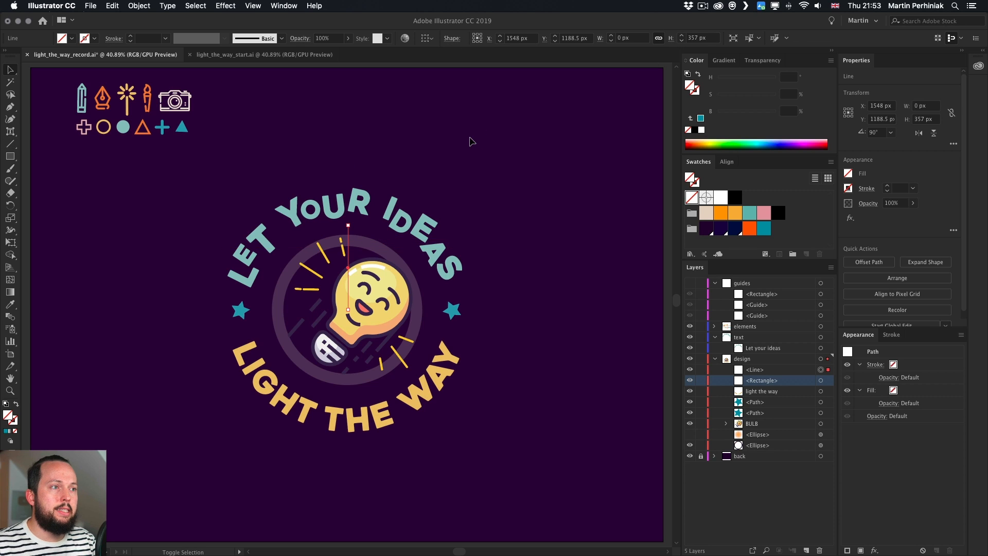
left_click(473, 141, "shift")
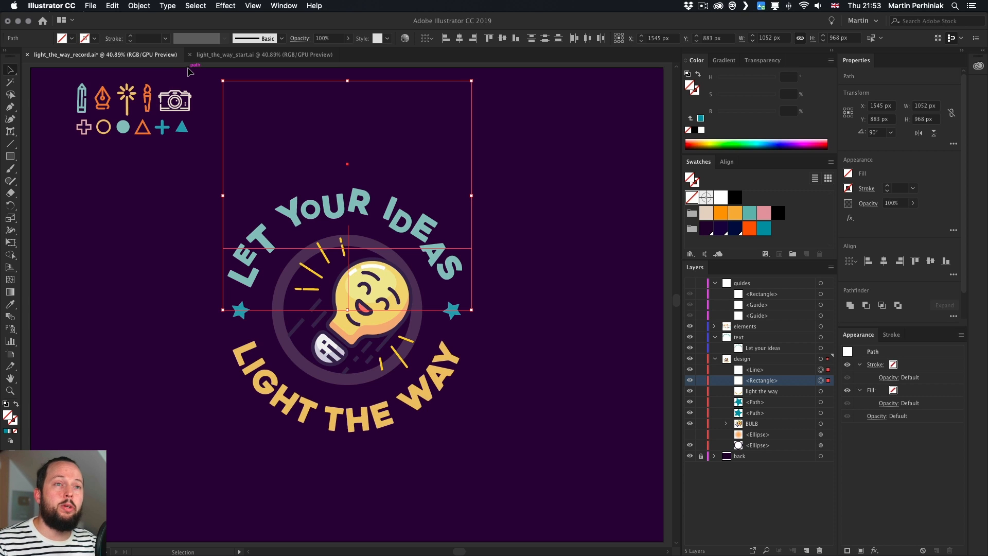
left_click(180, 103)
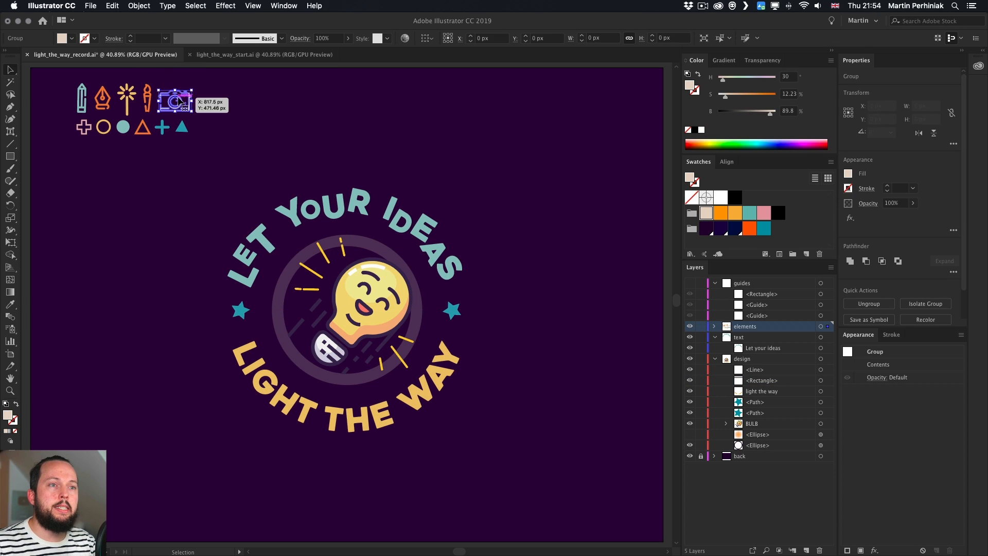
left_click_drag(179, 103, 353, 150)
left_click(525, 122)
left_click_drag(533, 107, 231, 183)
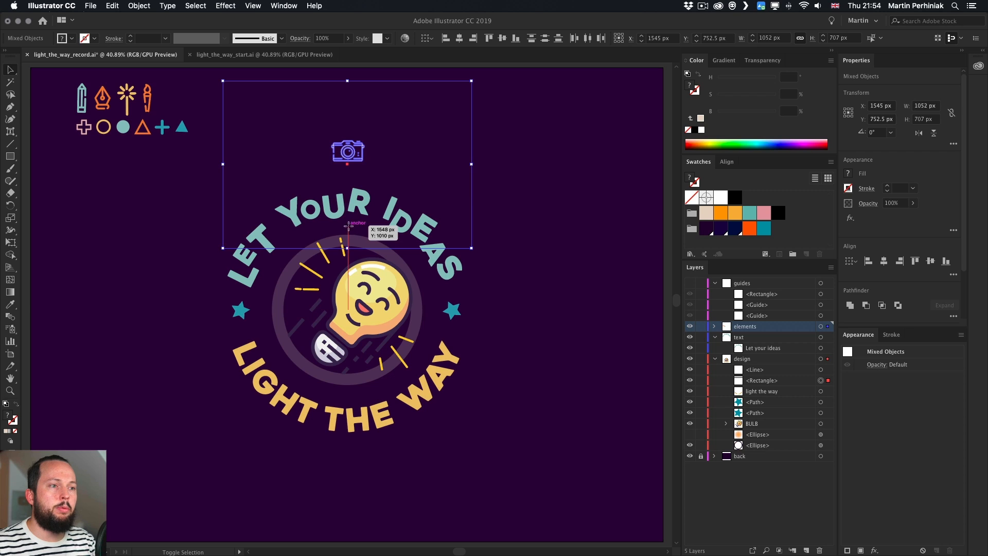
left_click(349, 227, "shift")
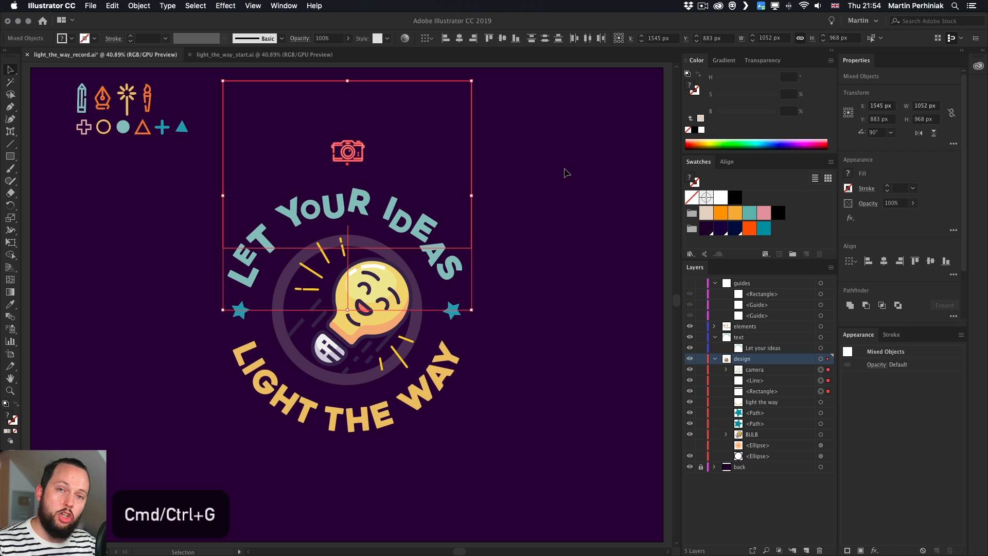
key("super+g")
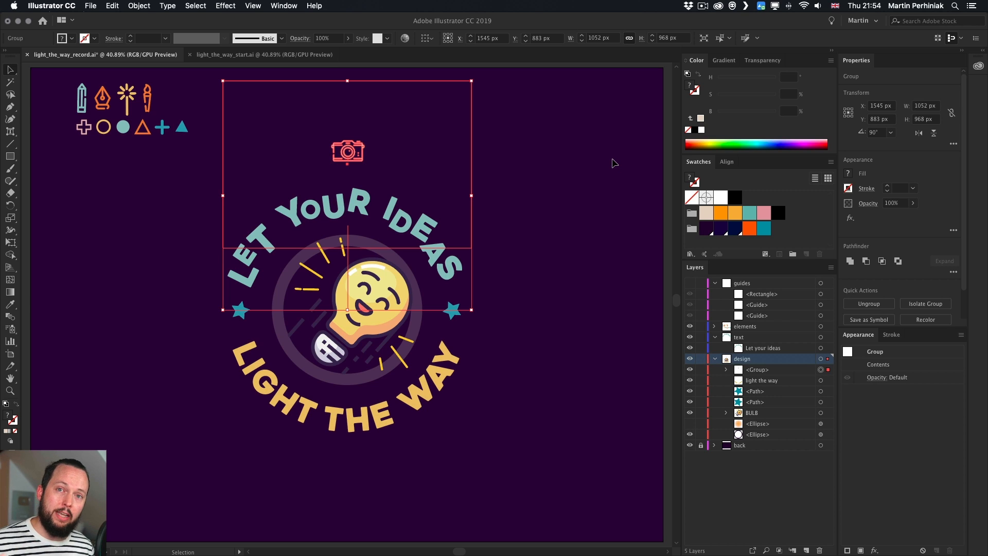
Open the Transform effect on the camera group with preview, 5 copies, a dial-set rotation, and the centre reference point
key("alt+shift+super+e")
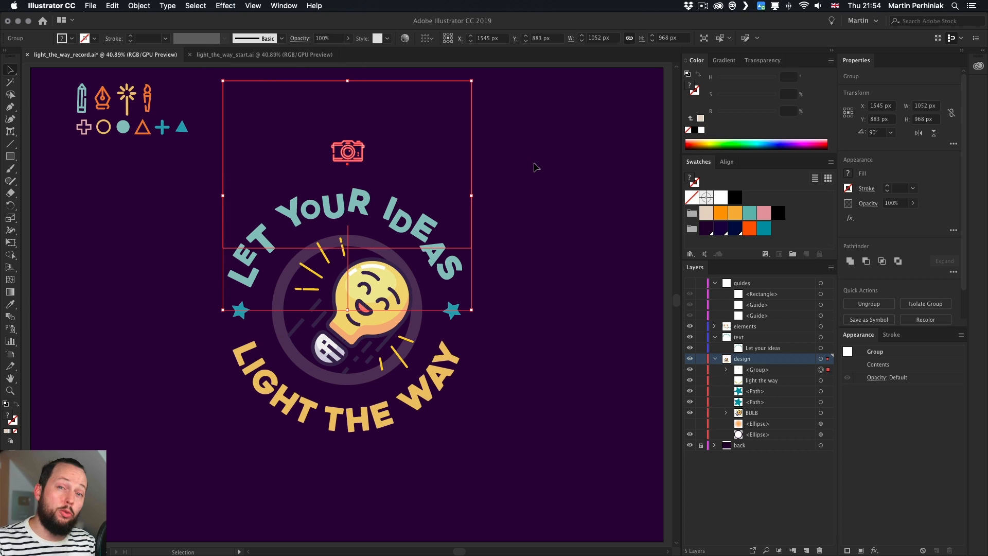
left_click(225, 5)
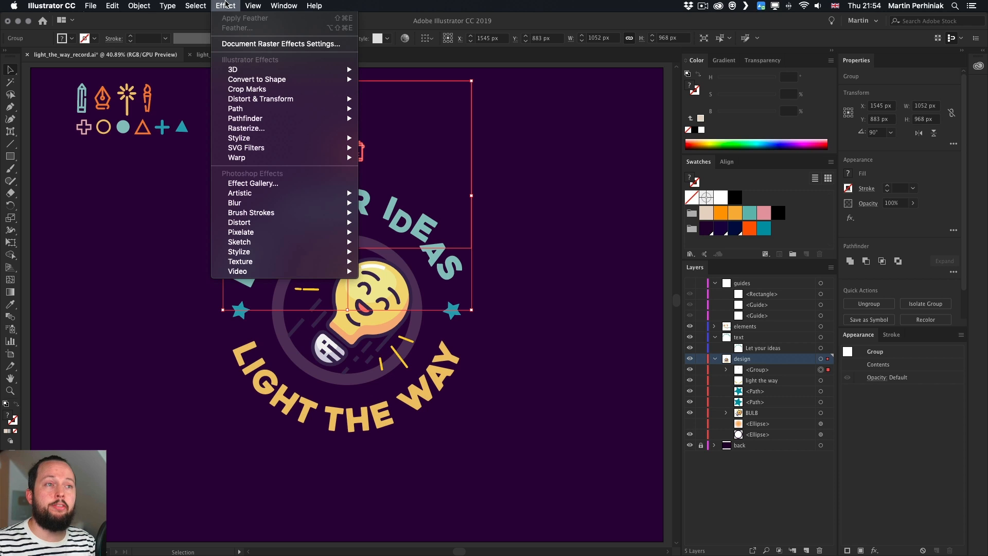
mouse_move(262, 99)
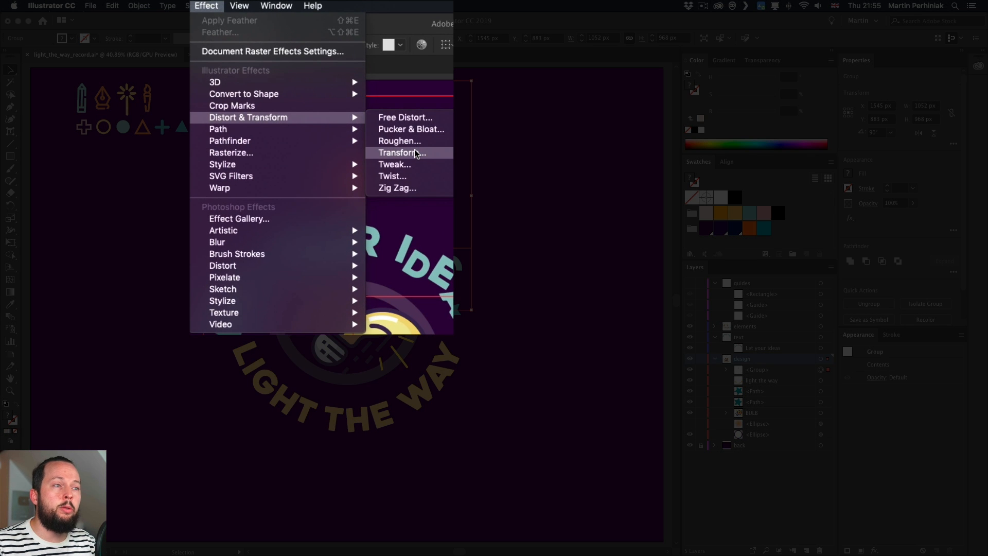
left_click(416, 153)
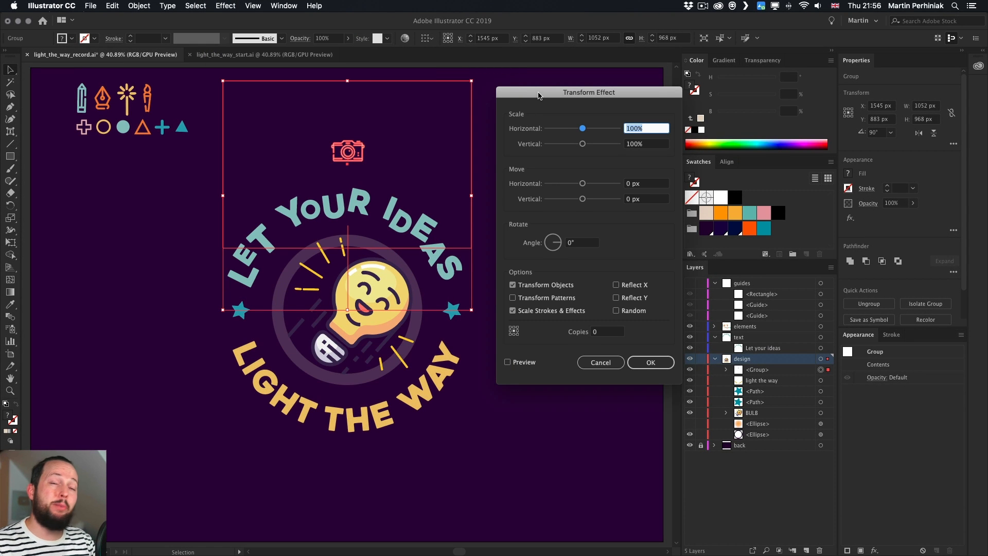
left_click_drag(538, 97, 530, 95)
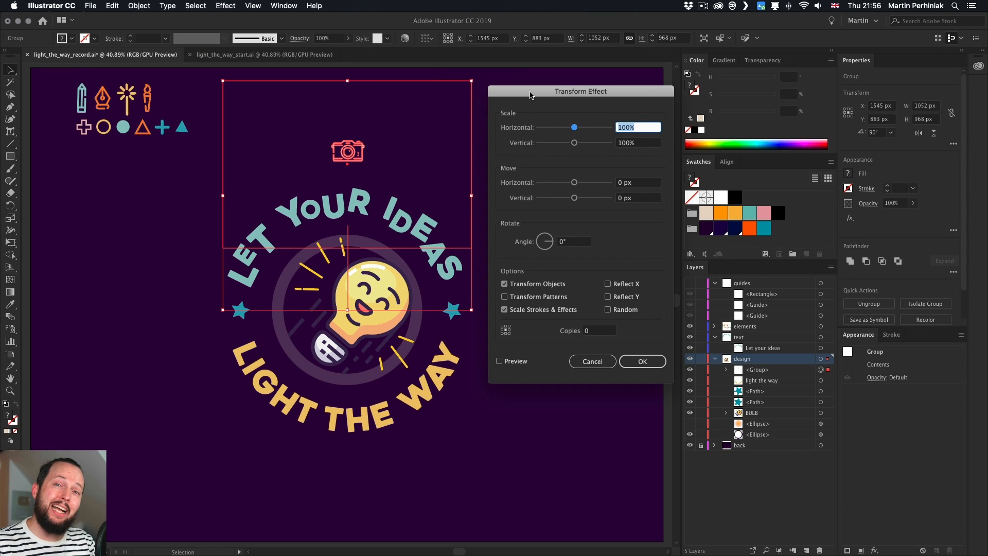
left_click(516, 363)
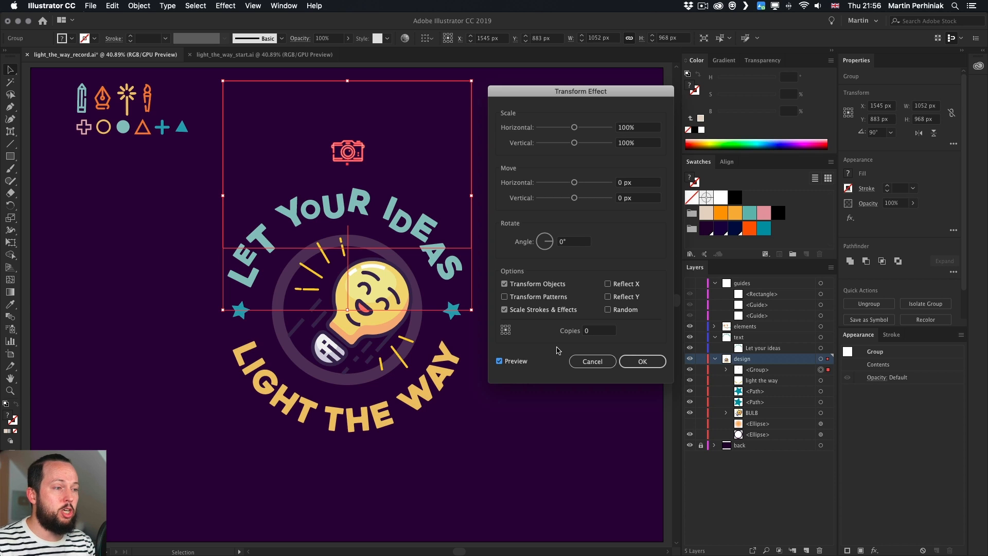
left_click(581, 332)
type("5")
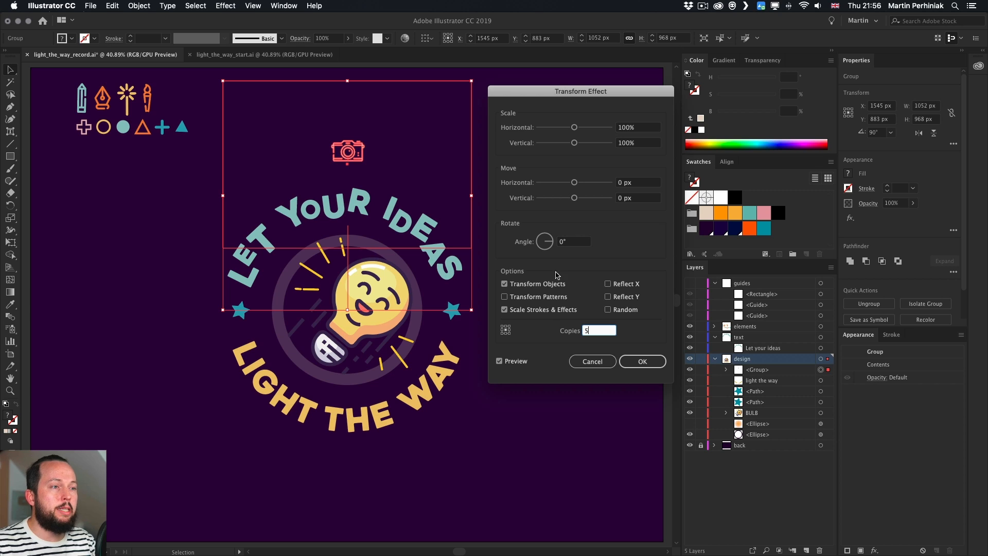
left_click_drag(550, 244, 550, 240)
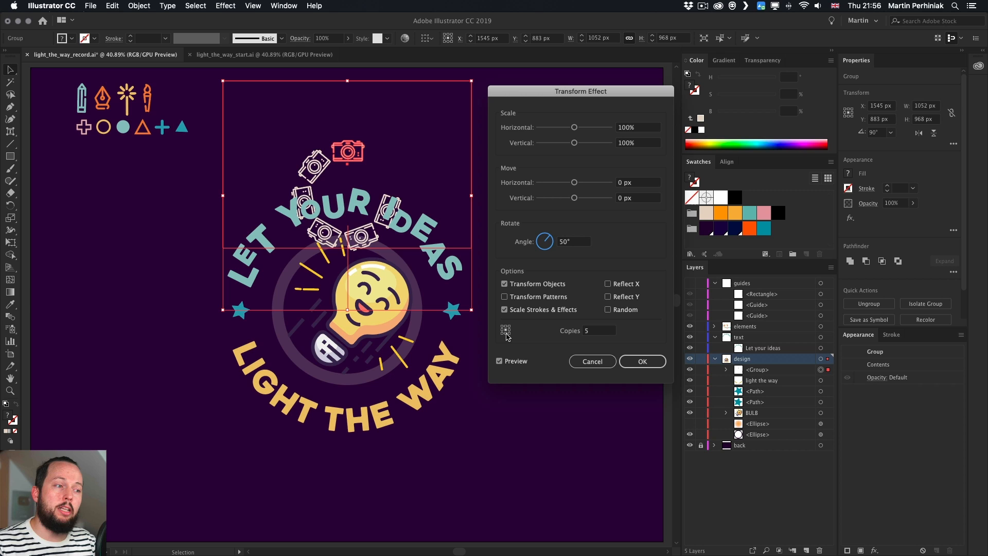
left_click(505, 330)
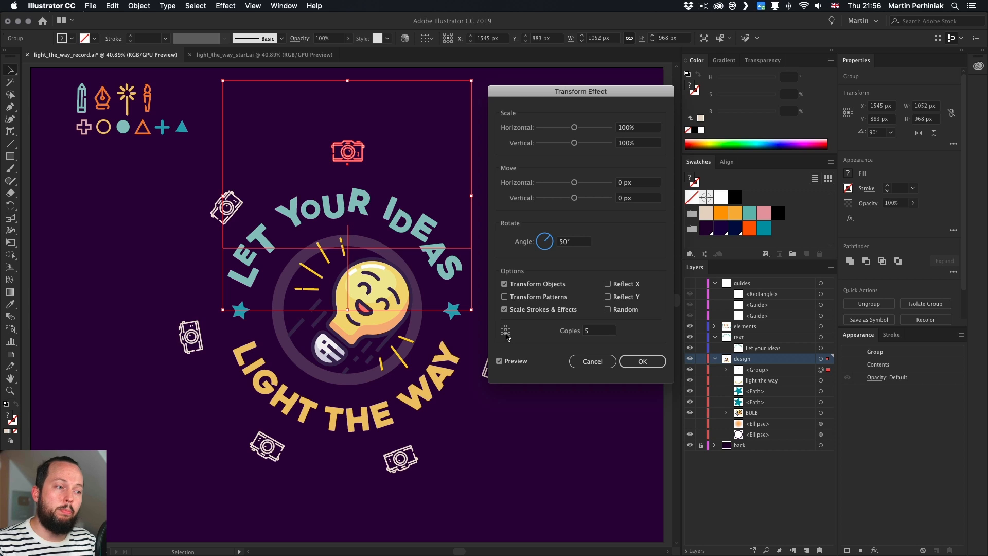
Set the Transform effect's rotation angle to 45° and its copies to 7
mouse_move(533, 93)
left_mouse_down()
mouse_move(596, 97)
mouse_move(549, 86)
left_mouse_up()
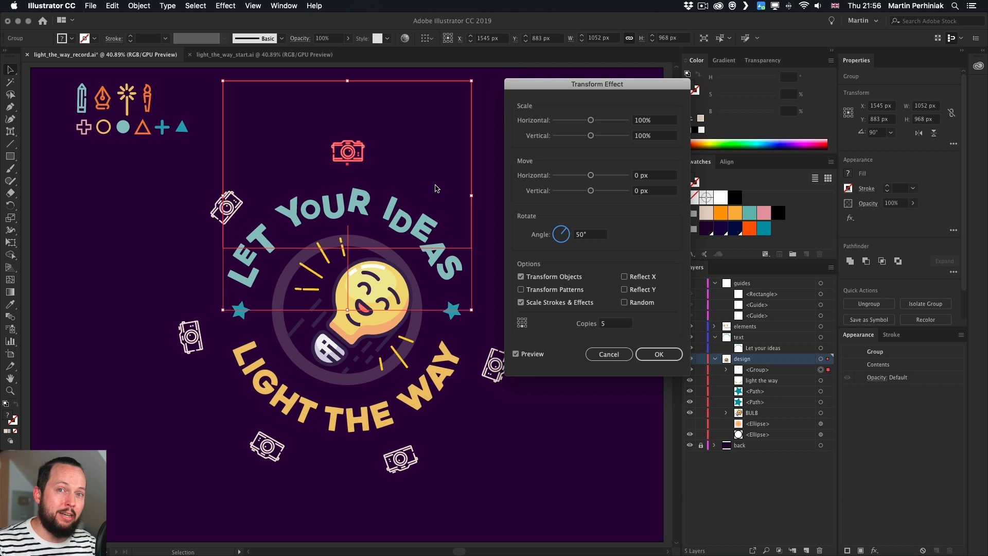
left_click(609, 325)
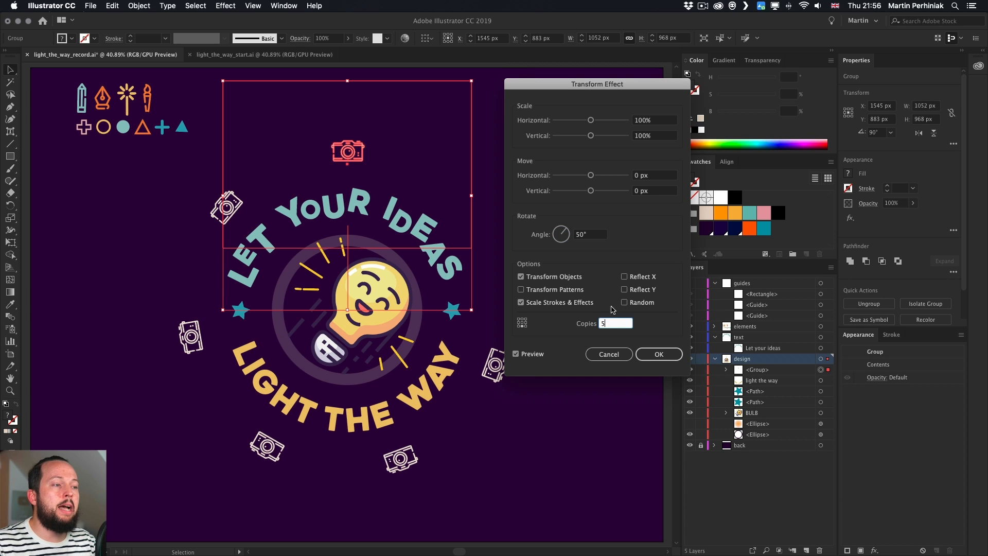
mouse_move(603, 92)
left_mouse_down()
mouse_move(623, 90)
mouse_move(596, 85)
left_mouse_up()
left_click(552, 228)
type("45")
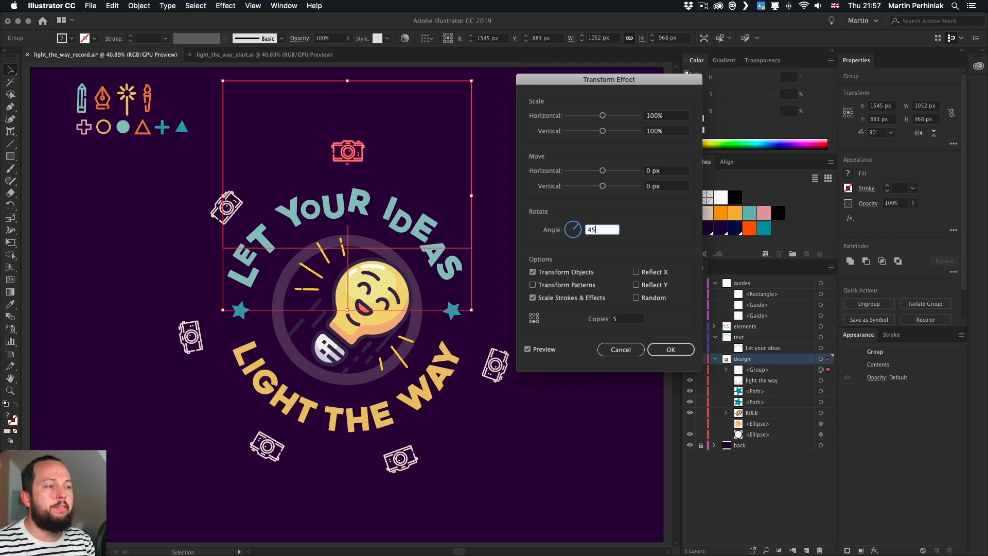
key("Tab")
left_click(633, 318)
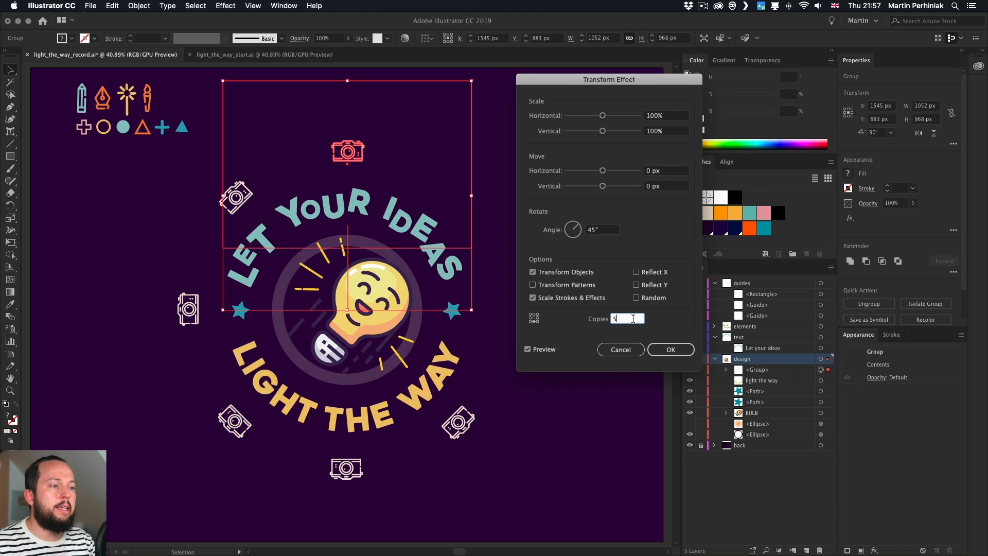
key("Up")
key("Up")
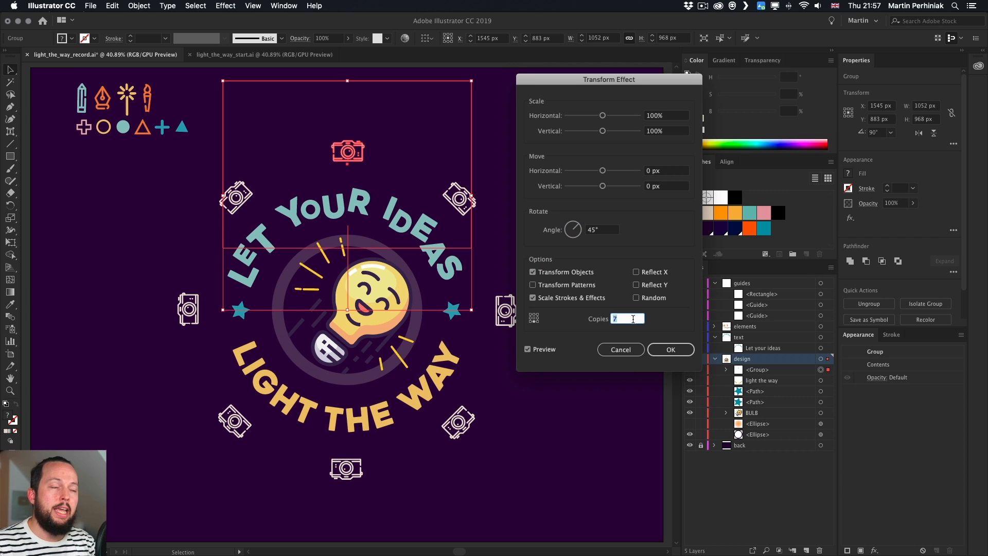
left_click_drag(587, 83, 623, 83)
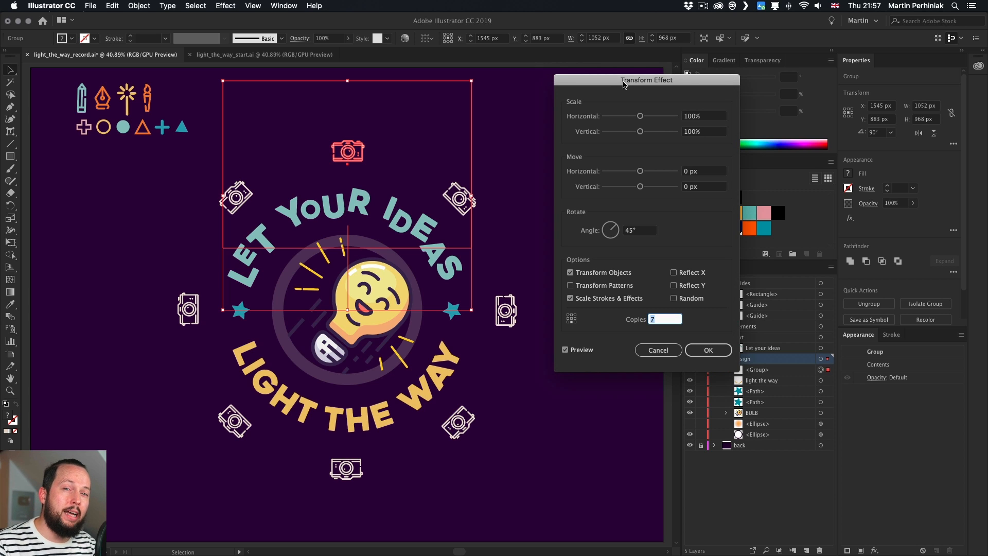
key("Down")
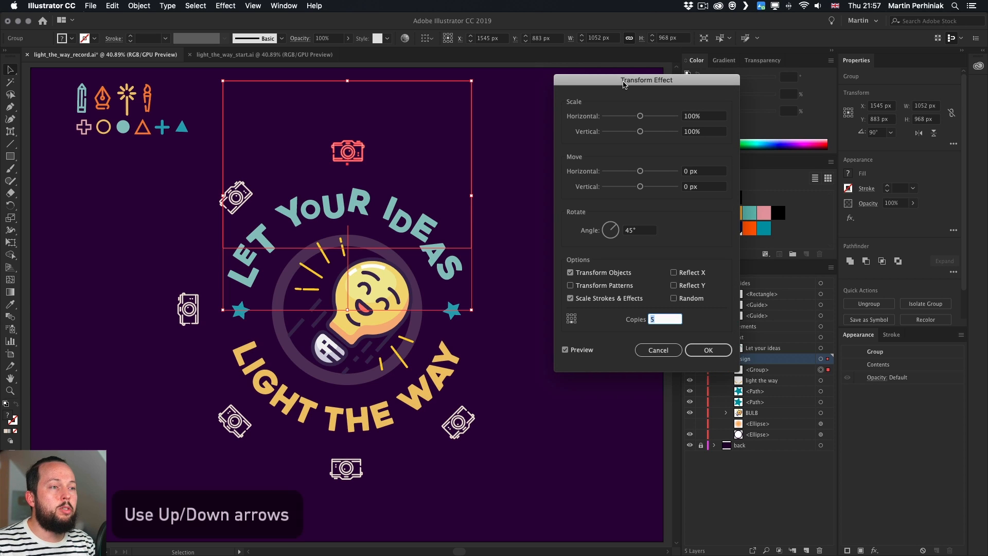
key("Down")
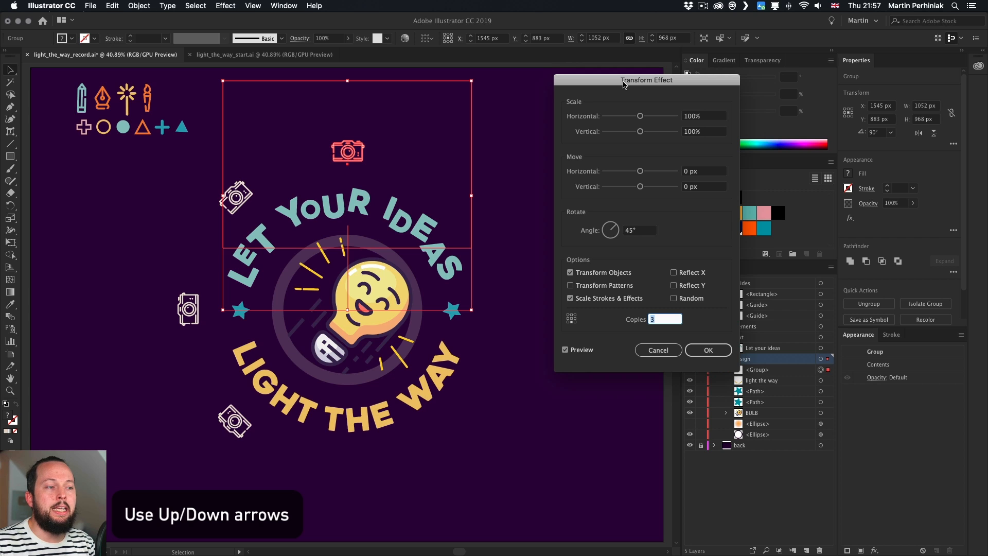
key("Up")
key("Up")
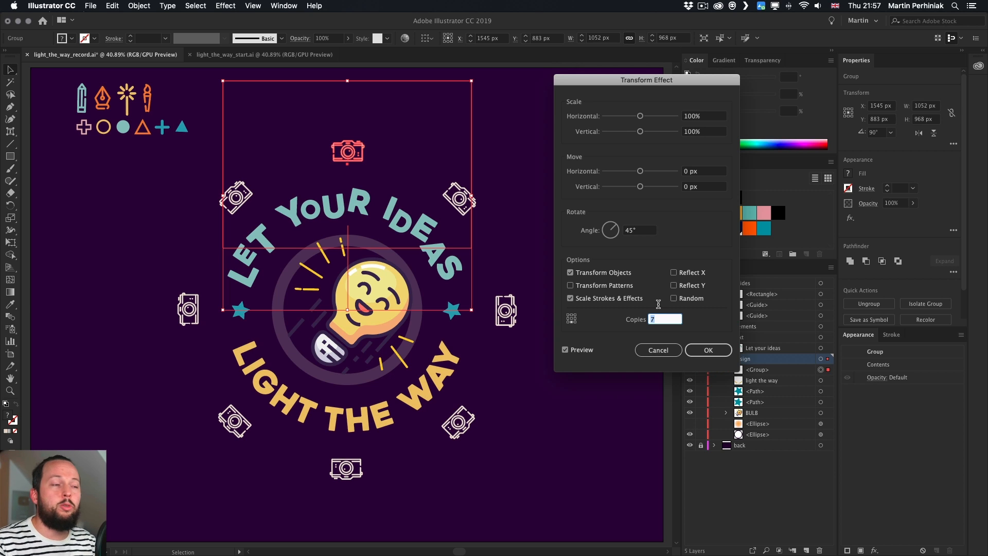
Try a 60° rotation angle with 5 copies in the Transform effect
left_click(644, 232)
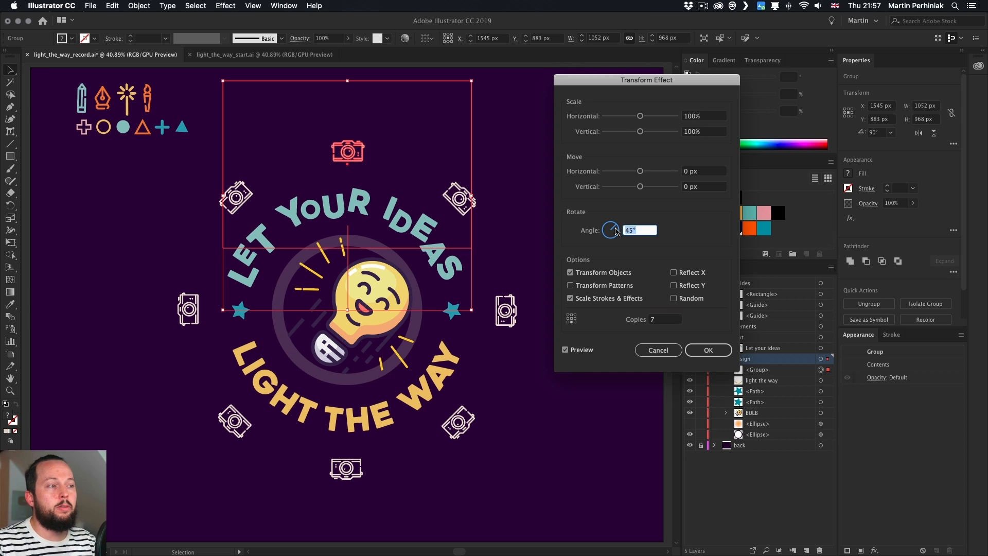
type("60")
key("Tab")
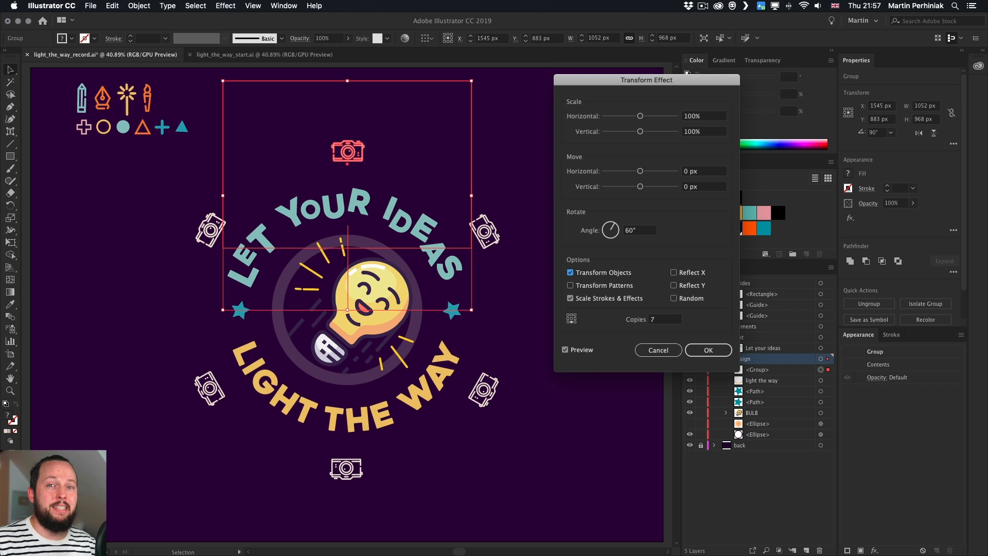
left_click(644, 317)
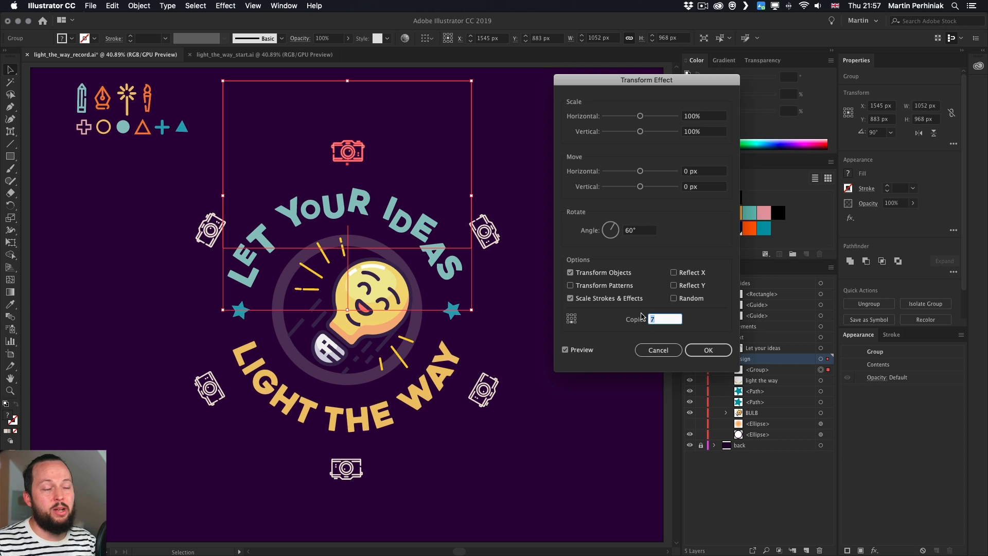
type("5")
key("Down")
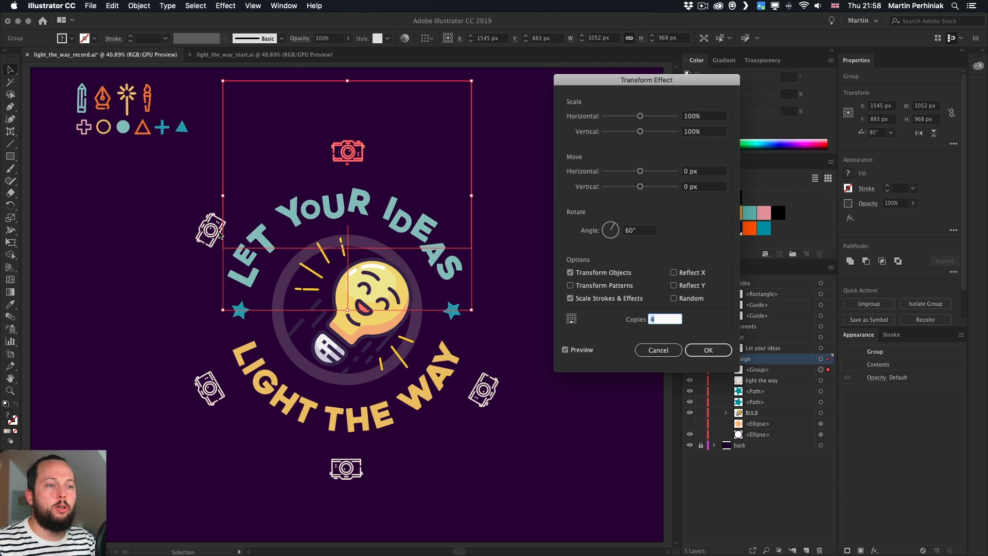
left_click(708, 355)
key("Up")
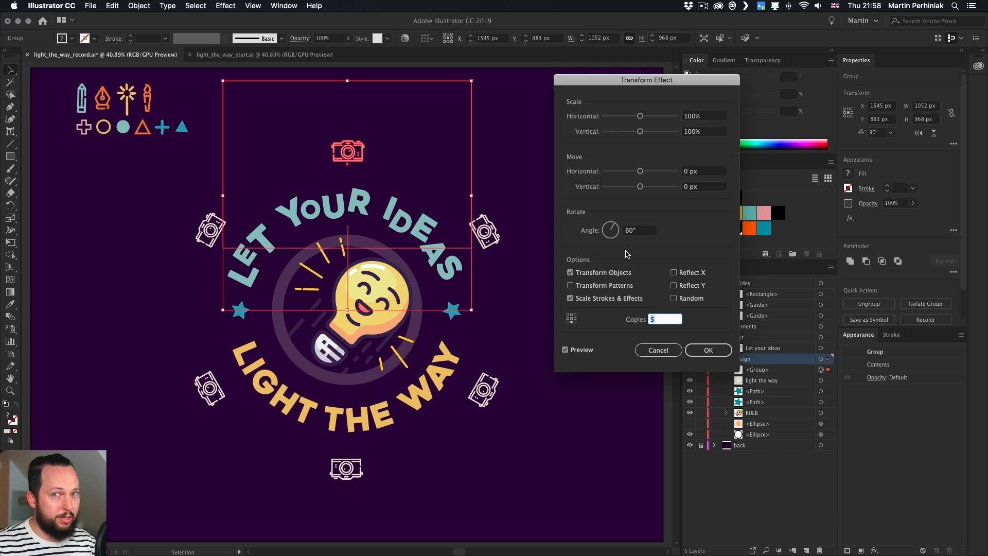
Try 9 copies with a 36° rotation angle in the Transform effect
type("9")
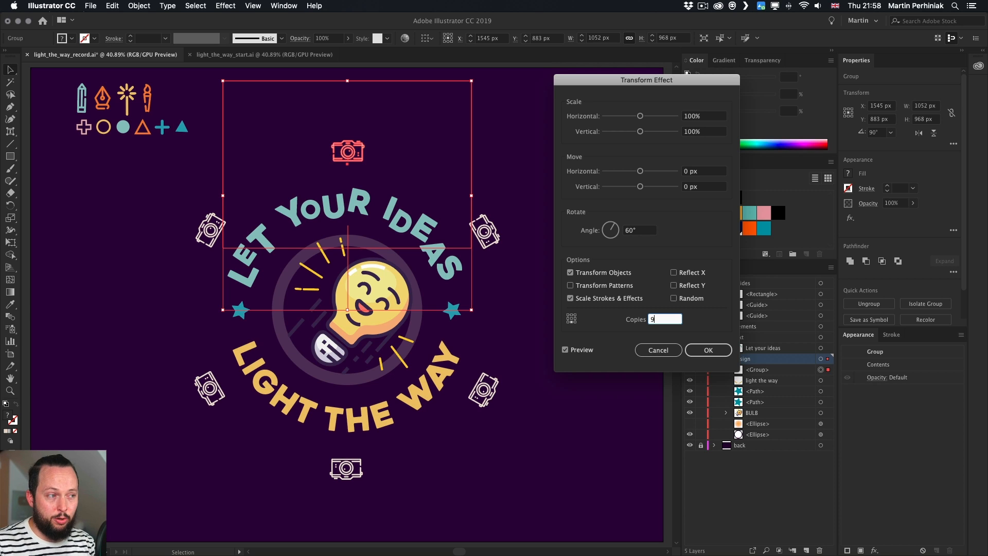
left_click_drag(644, 232, 607, 230)
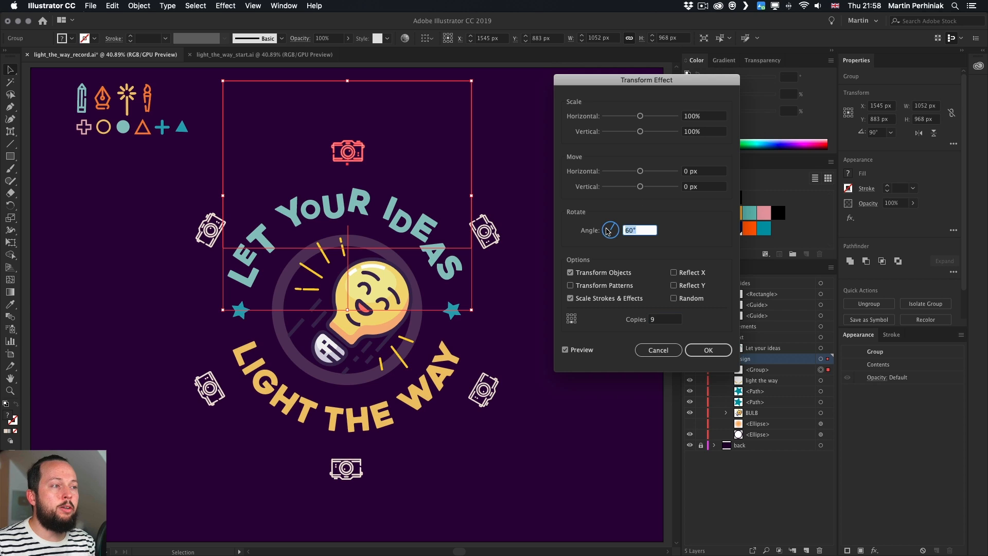
type("36")
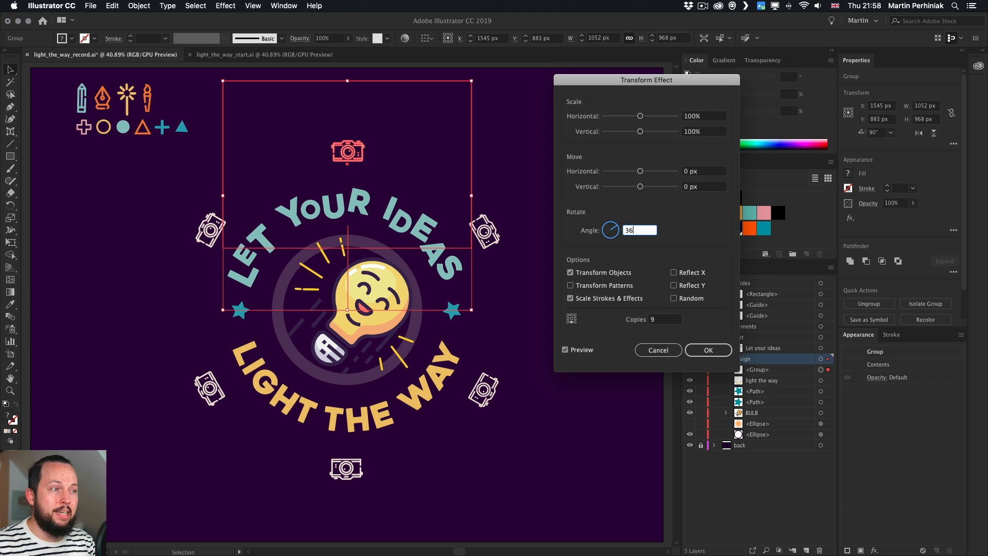
left_click(666, 320)
key("Down")
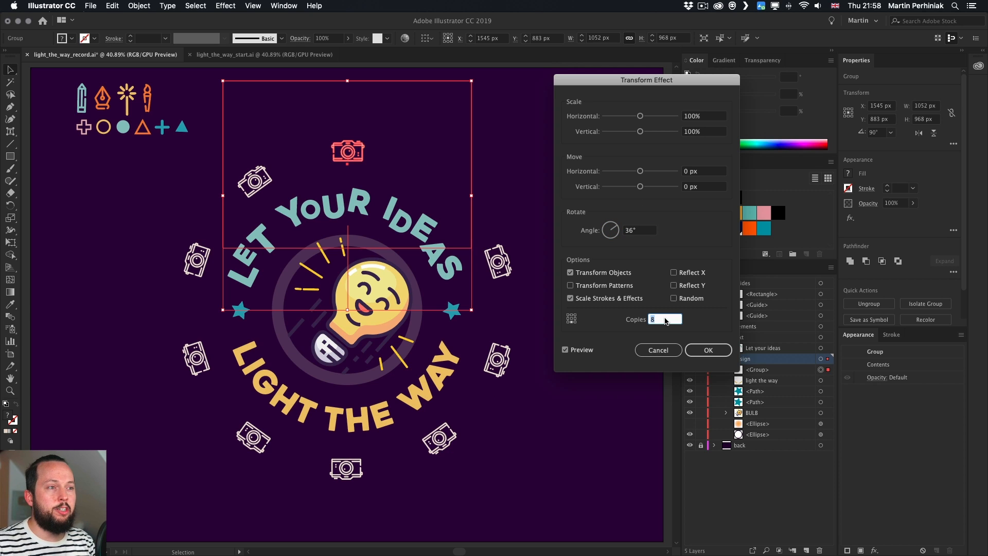
key("Up")
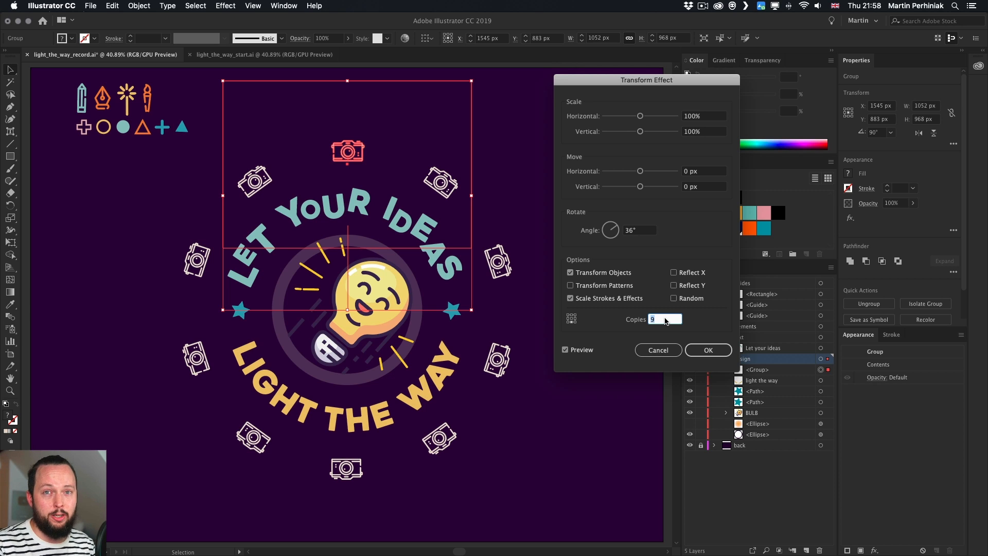
Set the rotation angle to 45° with 7 copies and apply the Transform effect
left_click(640, 232)
type("4")
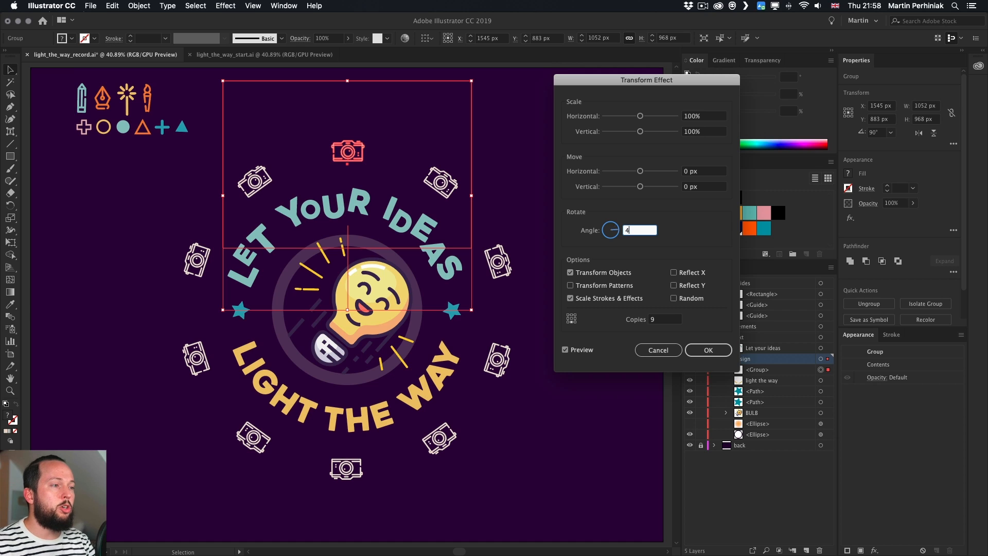
type("5")
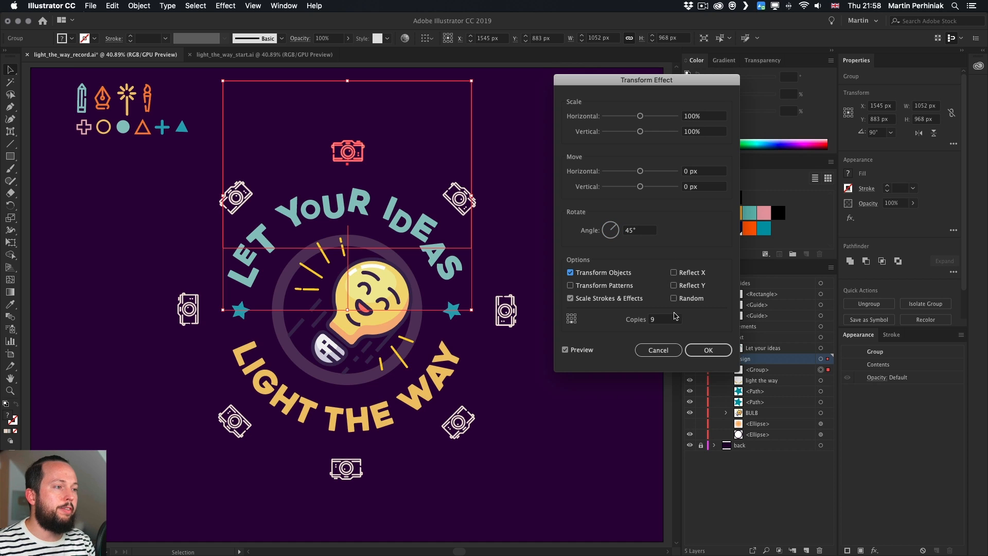
left_click(668, 319)
key("Down")
key("Down")
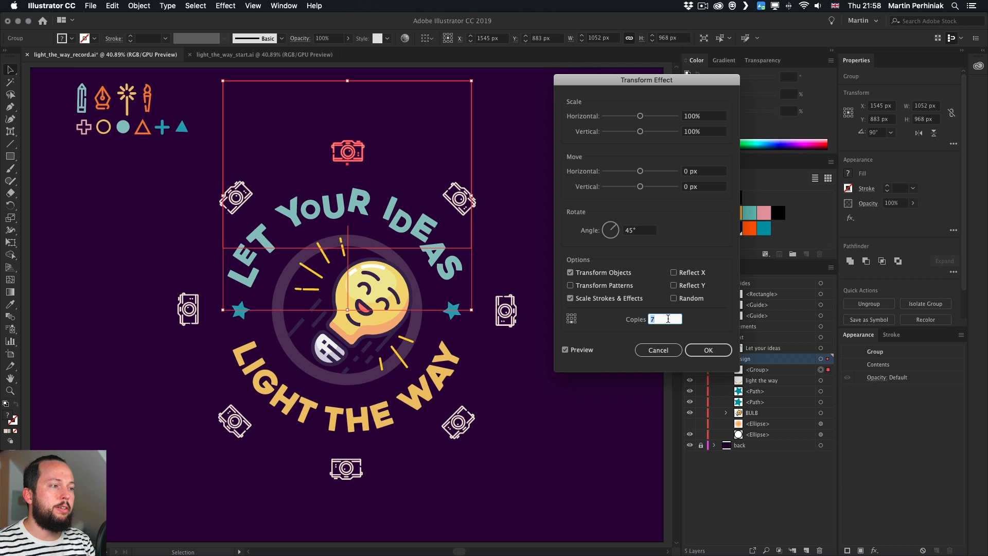
left_click(704, 354)
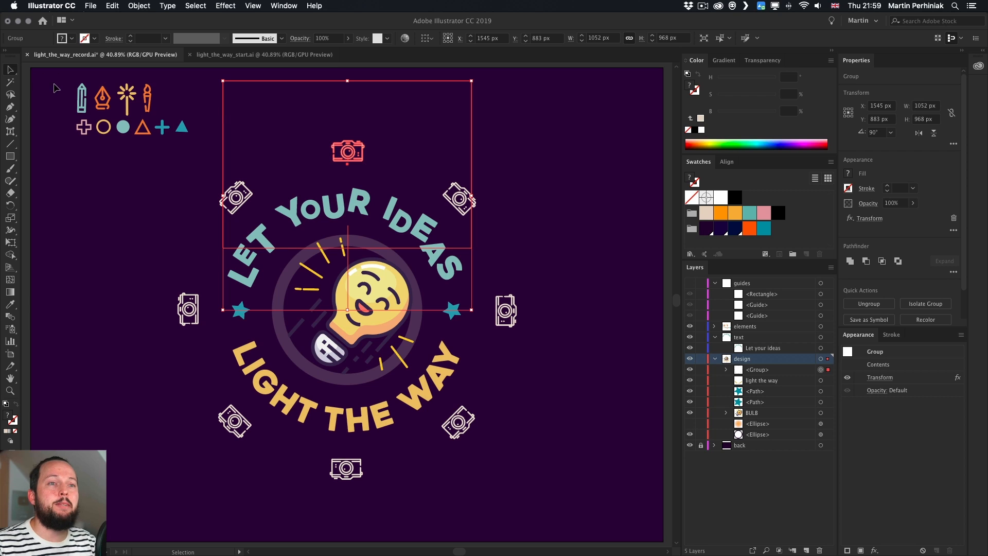
Cut the sample icons from the artboard's top-left corner and reselect the repeated camera group
left_click_drag(48, 77, 189, 146)
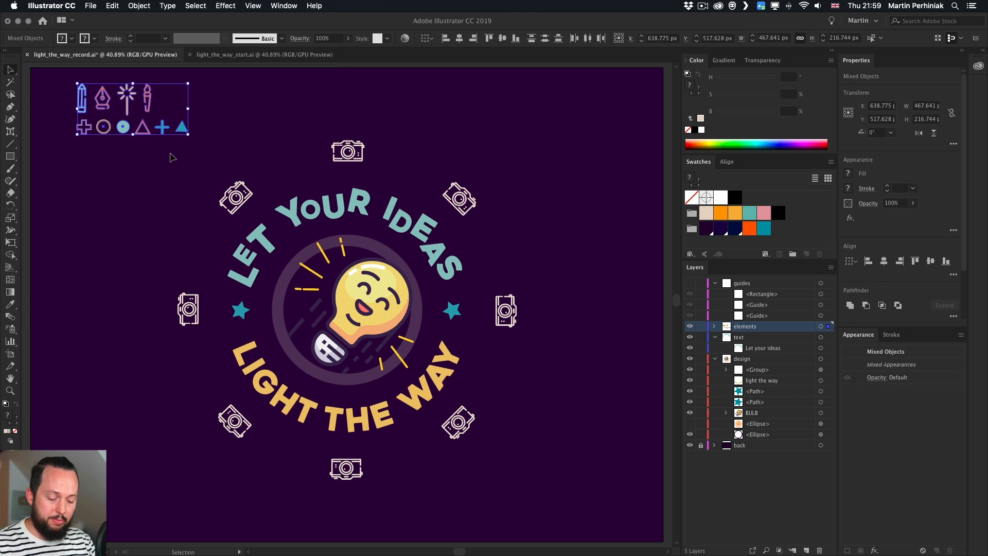
key("super+x")
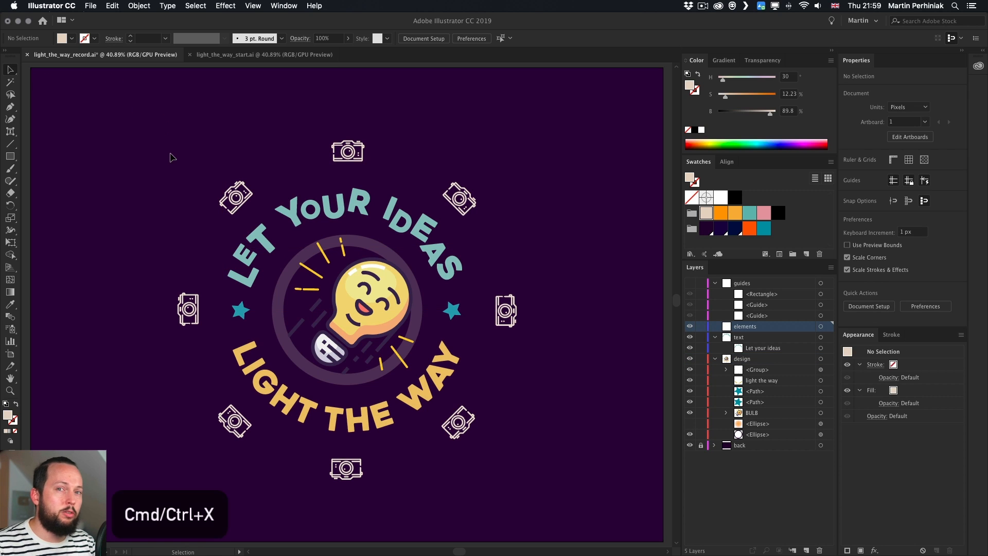
left_click(353, 159)
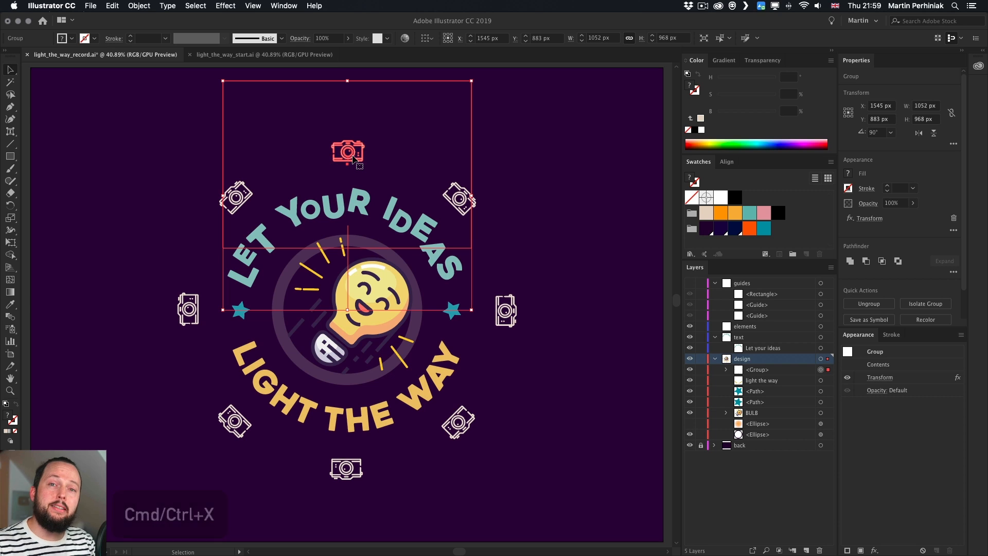
Enter the repeated camera group in isolation and rename it PATTERN
double_click(353, 158)
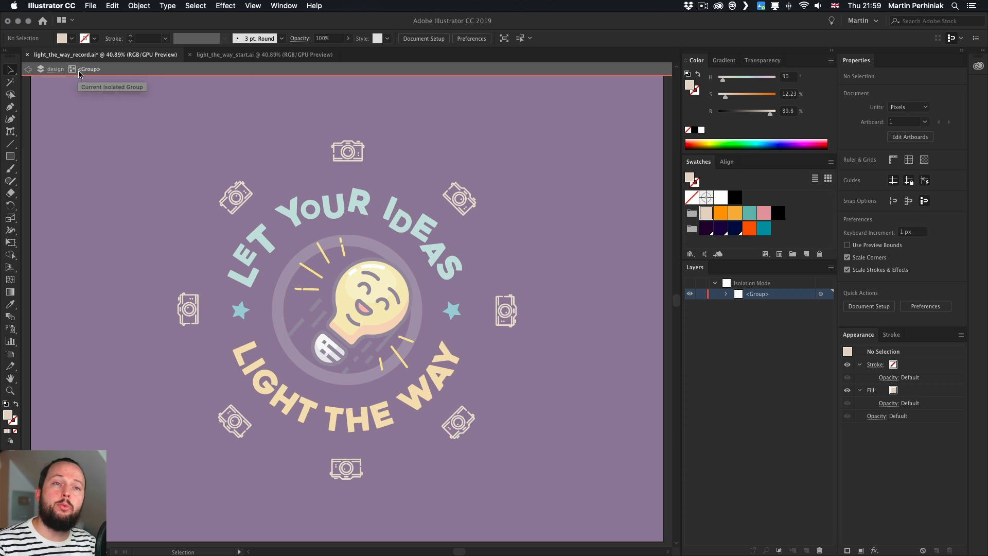
double_click(760, 296)
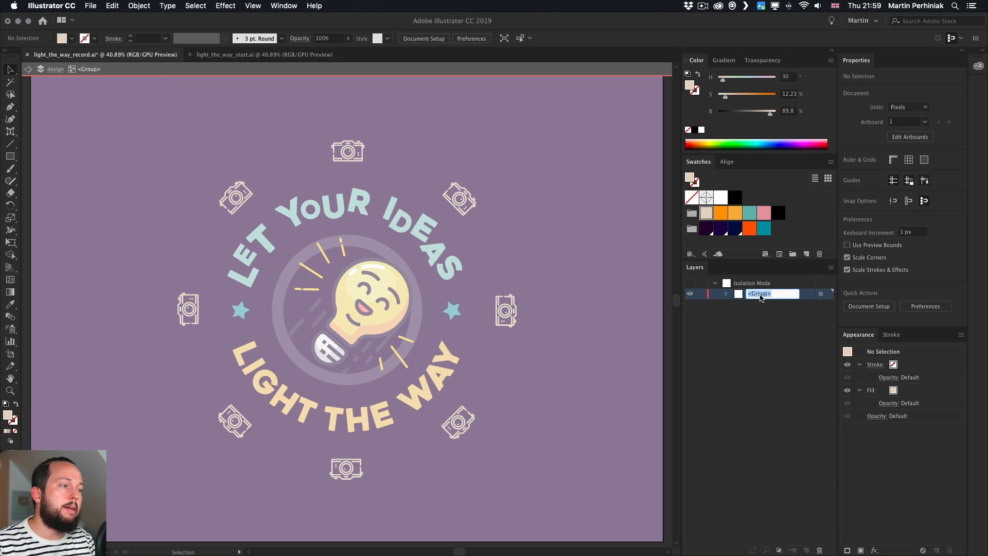
type("Ph")
type("TTERN")
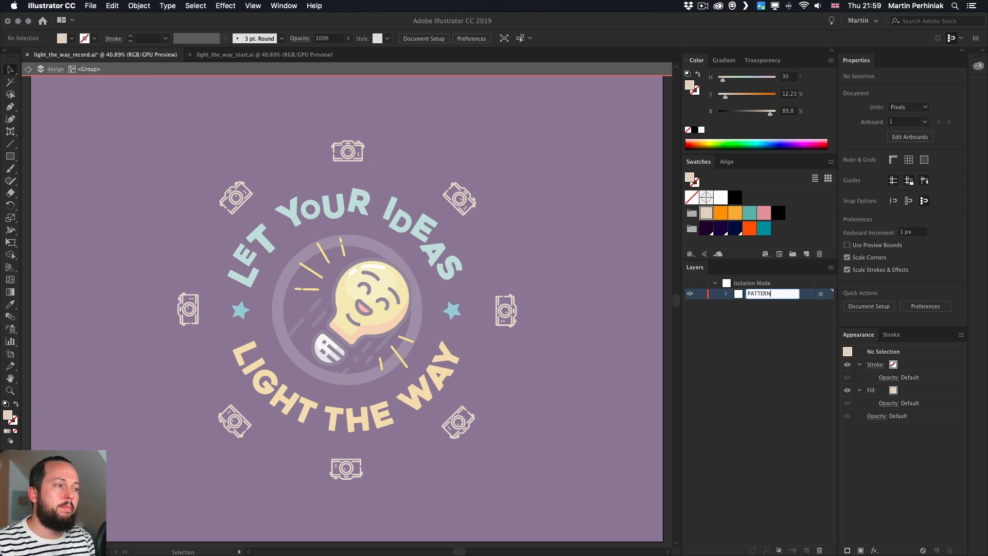
key("Return")
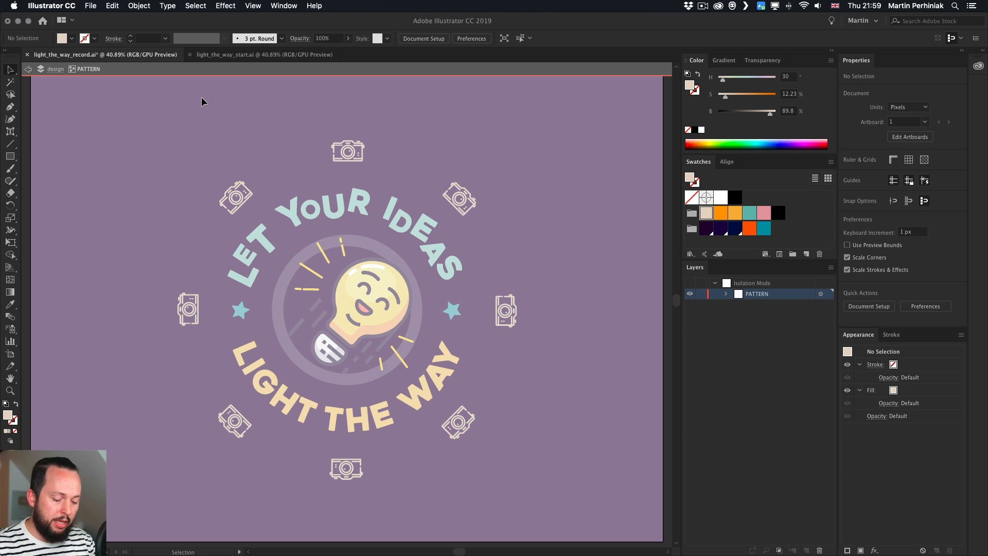
Paste the sample icons in front inside the group and move them above the top camera
key("a")
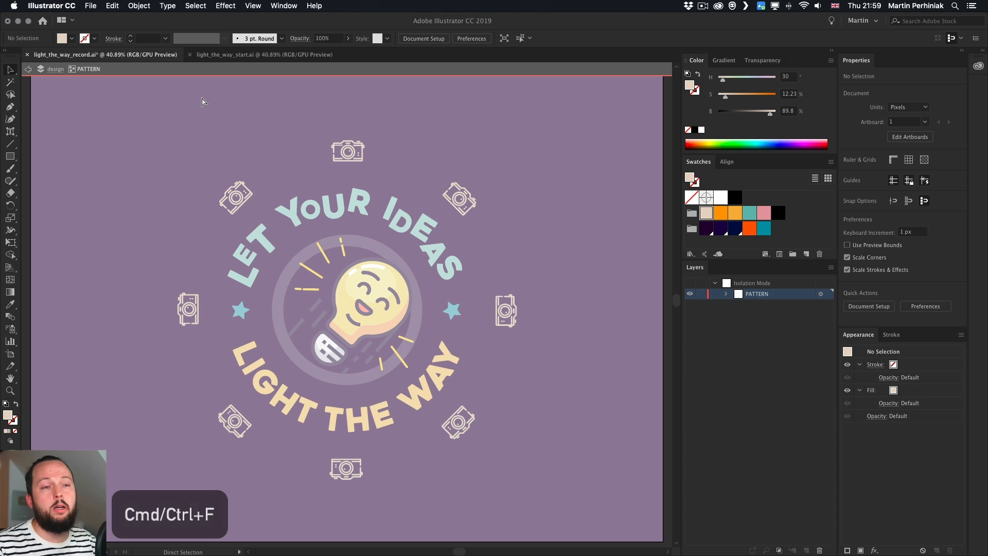
key("super+f")
key("v")
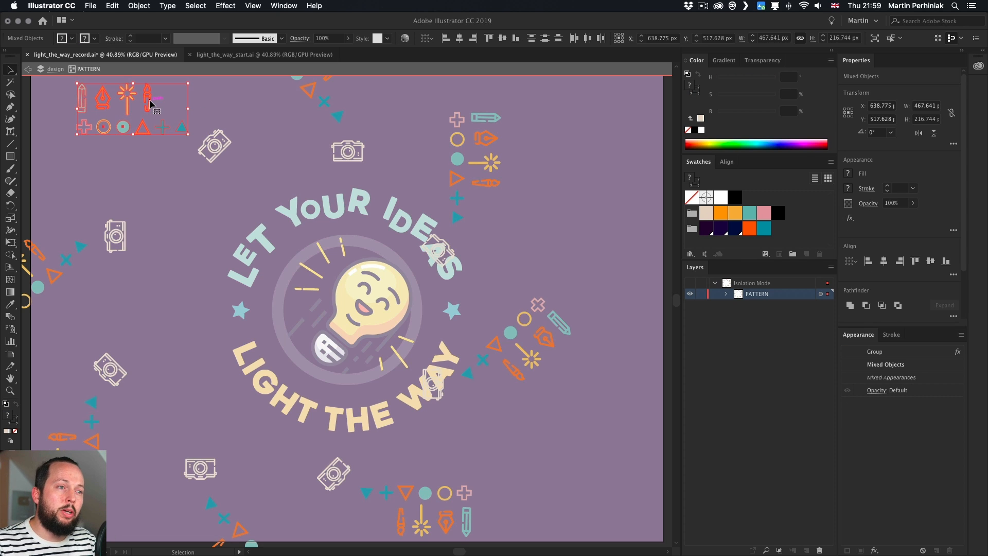
left_click_drag(149, 100, 157, 151)
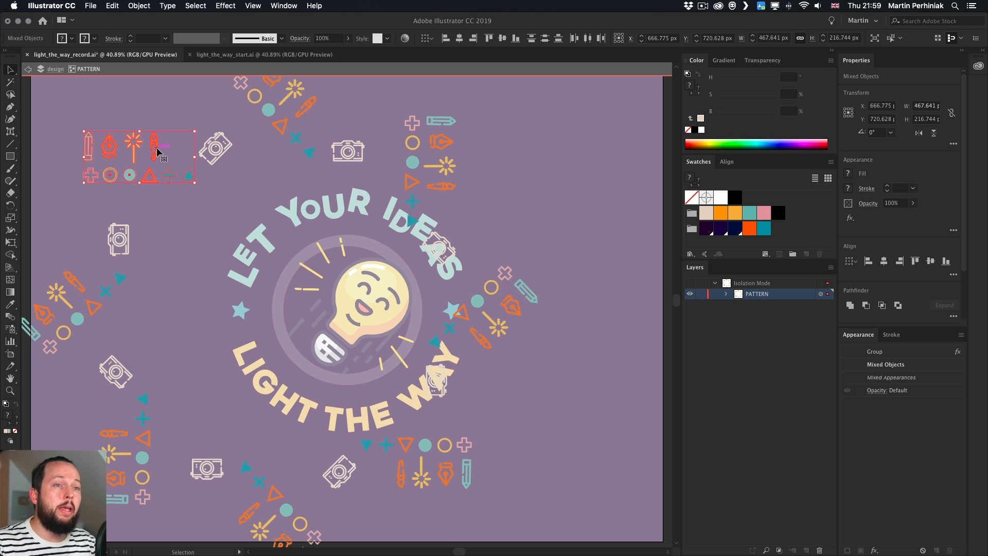
left_click_drag(157, 152, 375, 107)
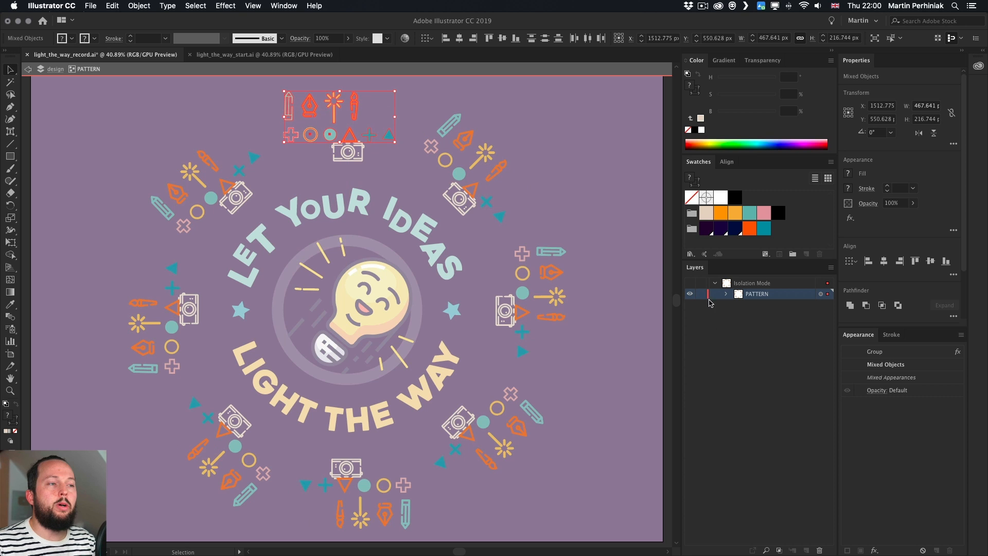
Show the guides and reposition the pasted icon cluster so it sits centred above the top camera
double_click(597, 156)
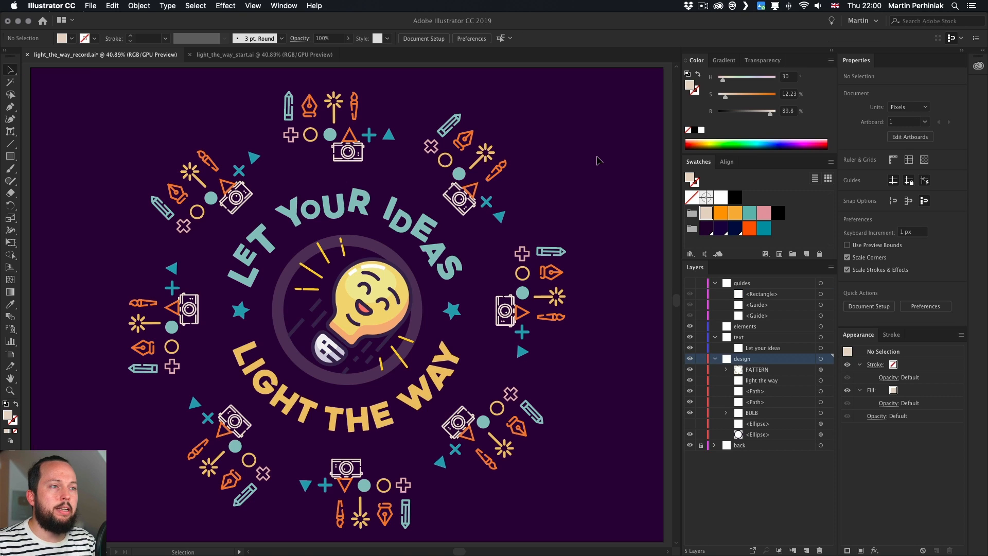
left_click(690, 283)
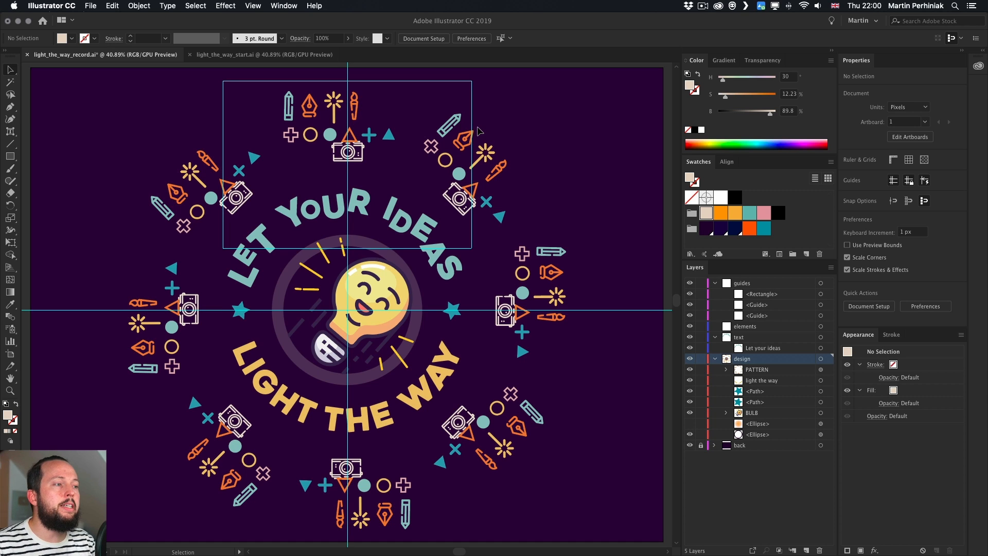
left_click(333, 106)
double_click(333, 106)
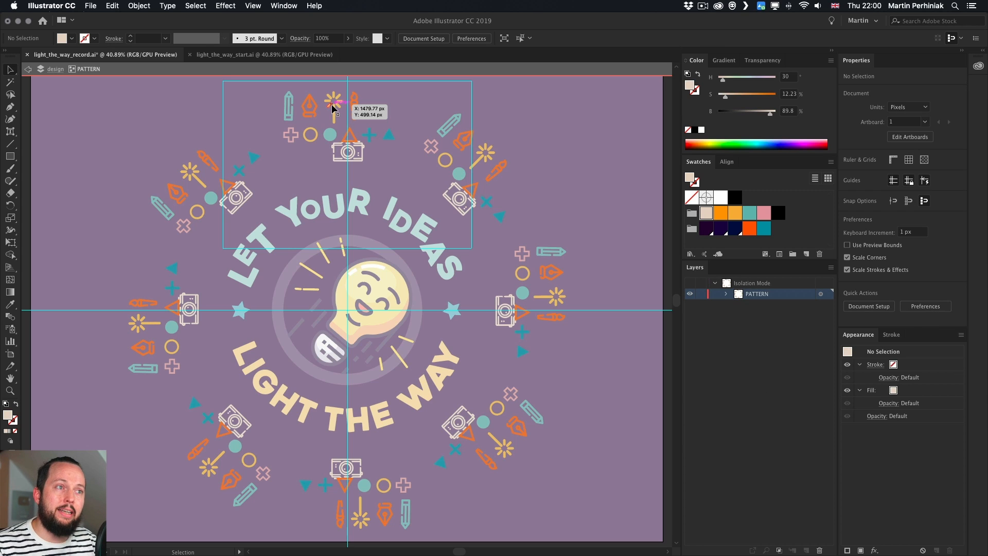
left_click(333, 107)
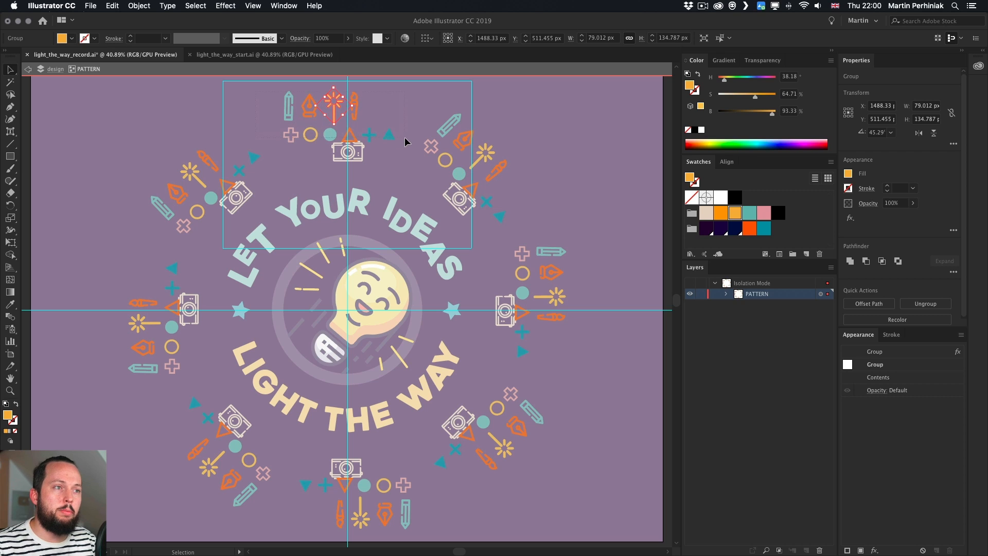
left_click_drag(256, 92, 405, 140)
left_click_drag(353, 104, 301, 99)
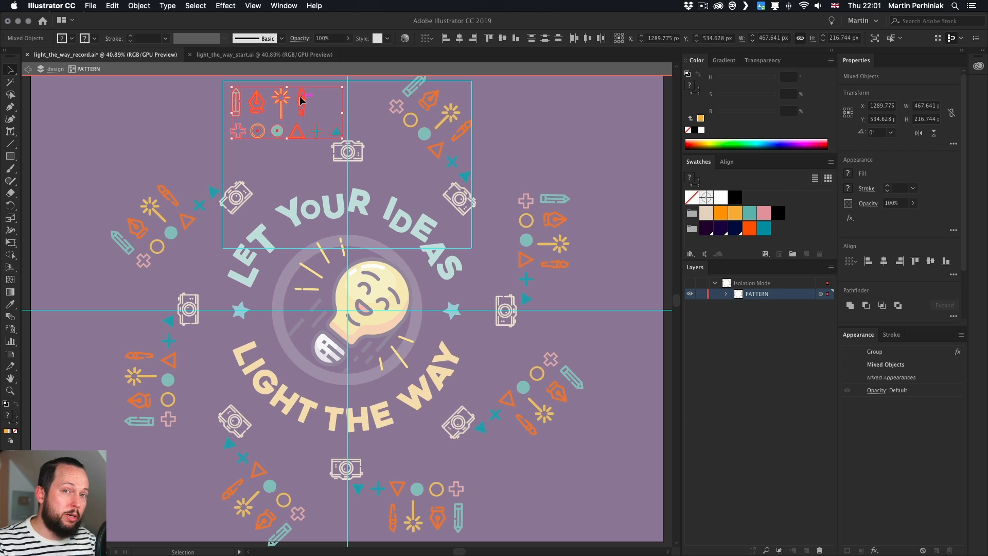
left_click_drag(301, 99, 247, 100)
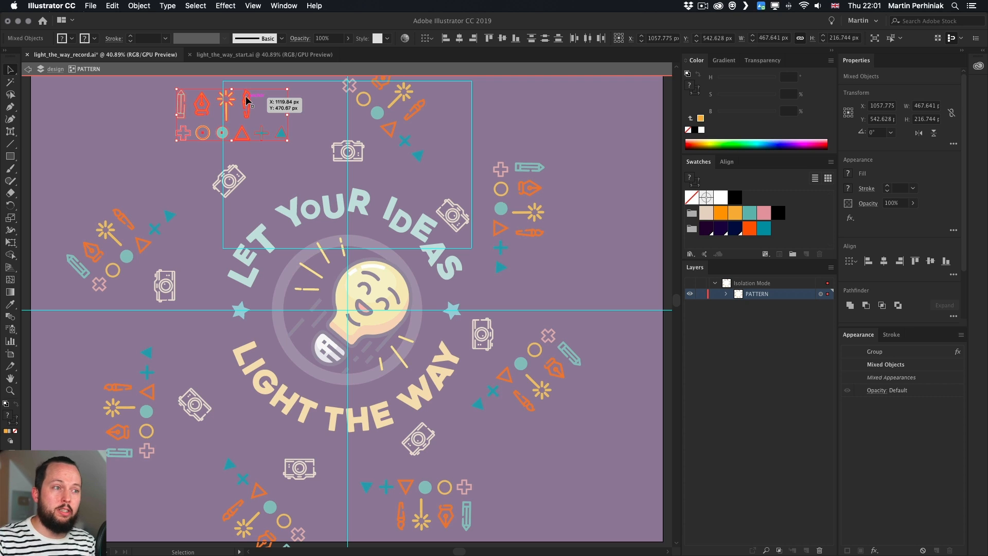
left_click_drag(247, 99, 387, 117)
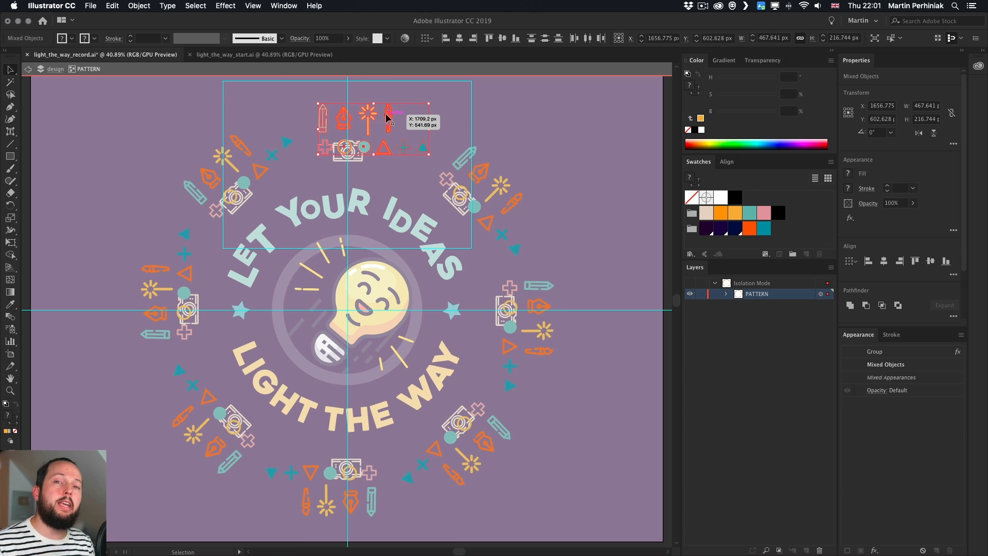
mouse_move(387, 117)
left_mouse_down()
mouse_move(399, 113)
mouse_move(372, 111)
left_mouse_up()
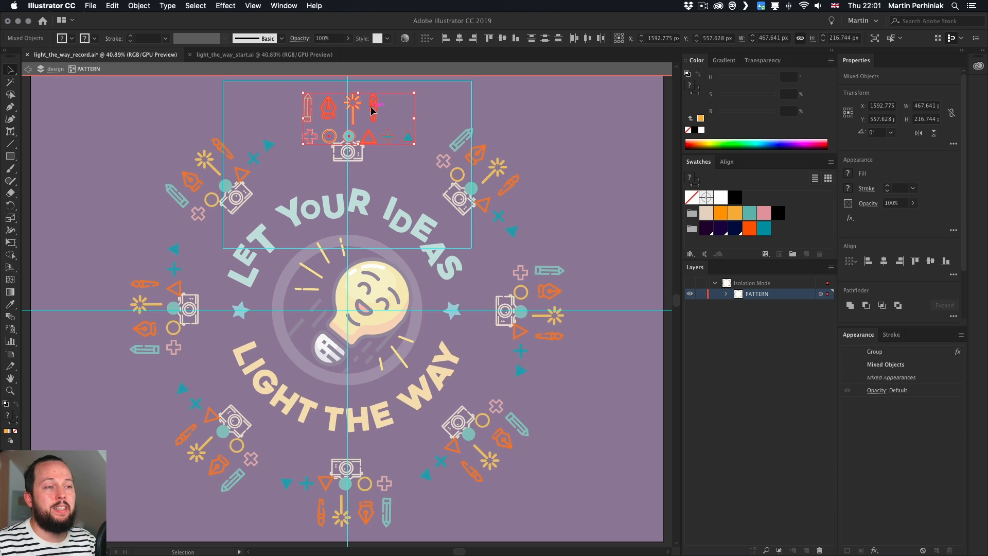
left_click(391, 100)
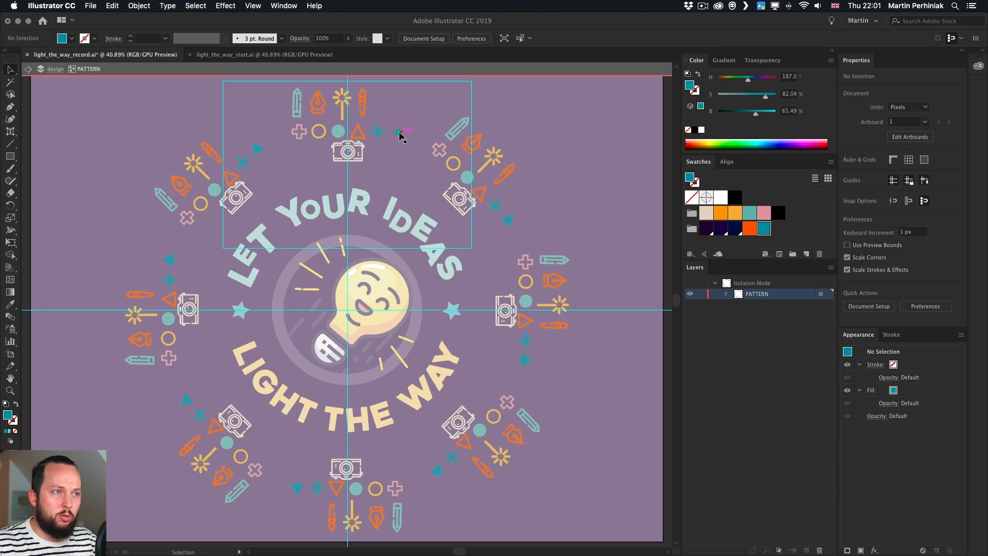
Zoom in on the icon cluster and rotate and move the pen nib and pencil icons apart
left_click_drag(398, 135, 380, 164)
key("super+space")
mouse_move(310, 99)
left_mouse_down()
mouse_move(412, 129)
mouse_move(375, 196)
left_mouse_up()
left_click(378, 172)
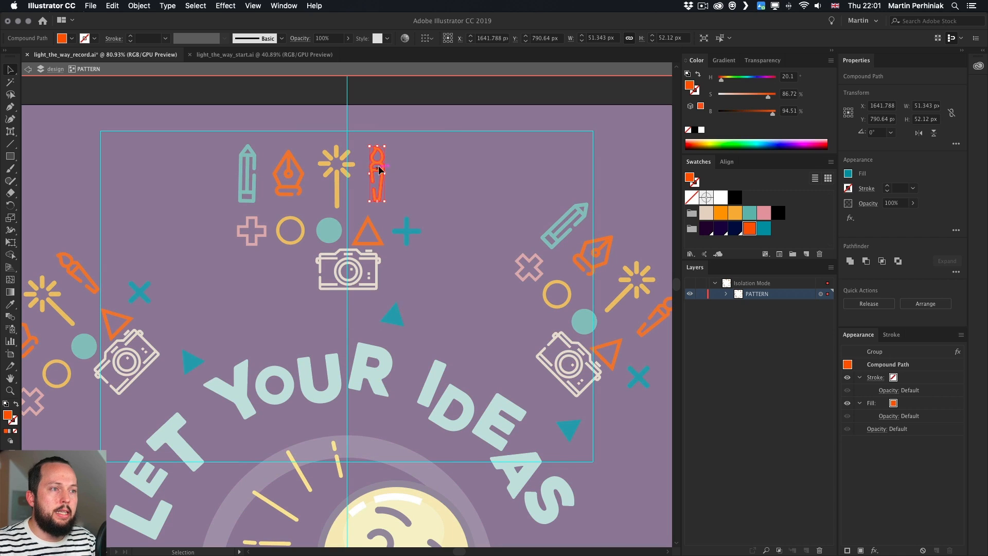
left_click_drag(387, 149, 404, 185)
mouse_move(391, 175)
left_mouse_down()
mouse_move(247, 338)
mouse_move(251, 326)
left_mouse_up()
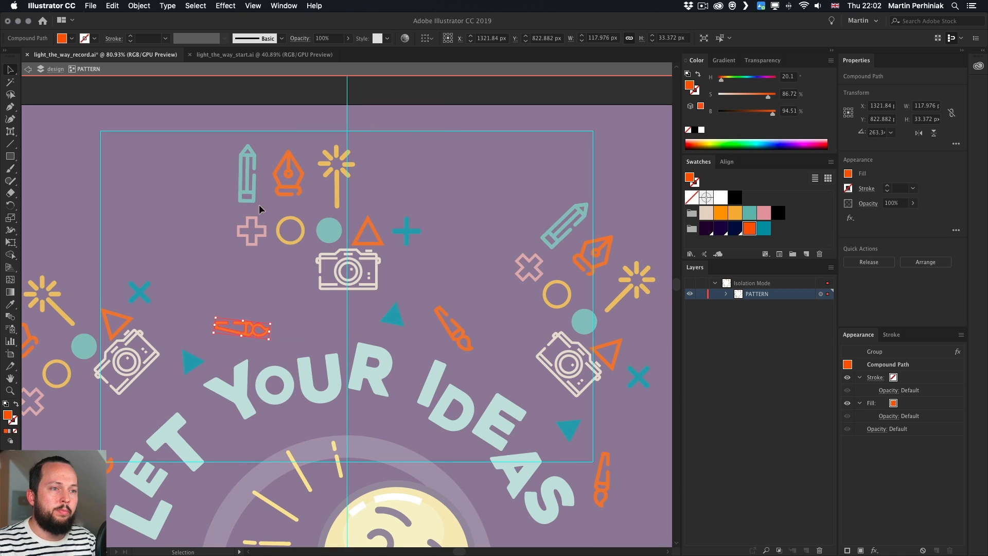
left_click(251, 167)
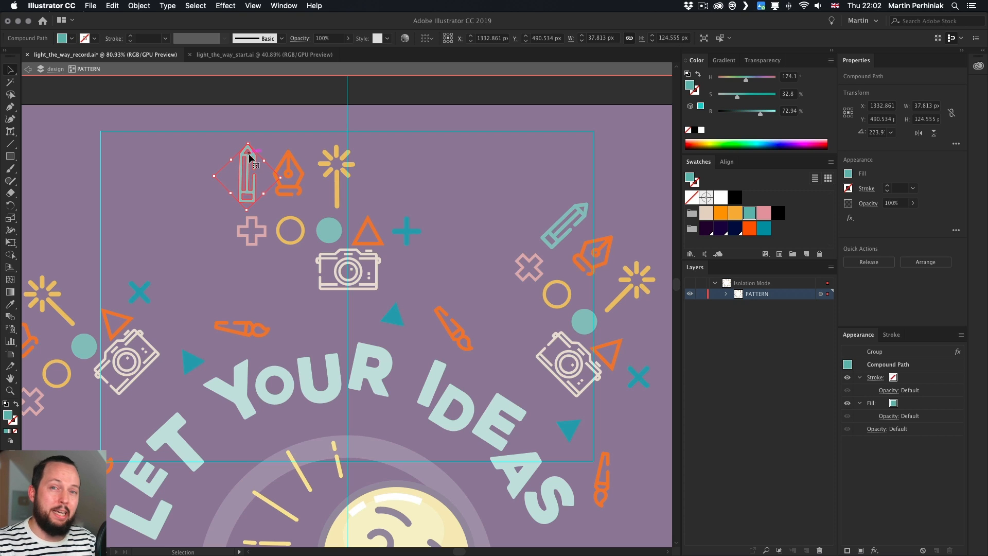
left_click_drag(250, 160, 196, 256)
Scatter the remaining shapes and icons around the top camera by moving and rotating them
mouse_move(257, 227)
left_mouse_down()
mouse_move(261, 245)
mouse_move(424, 262)
mouse_move(435, 240)
left_mouse_up()
left_click_drag(409, 225, 405, 212)
left_click_drag(374, 230, 253, 230)
left_click_drag(298, 221, 266, 269)
left_click_drag(332, 227, 294, 241)
left_click_drag(337, 187, 334, 218)
left_click_drag(356, 176, 370, 205)
left_click_drag(365, 256, 390, 307)
left_click_drag(363, 307, 377, 288)
left_click_drag(359, 289, 360, 297)
left_click_drag(337, 210, 345, 247)
left_click_drag(303, 303, 328, 209)
left_click_drag(332, 196, 328, 192)
left_click(328, 180)
left_click_drag(268, 269, 450, 195)
Recolor several of the scattered icons with palette swatches
left_click(749, 213)
left_click(478, 163)
left_click(291, 243)
left_click_drag(292, 244, 382, 265)
left_click_drag(395, 252, 378, 269)
left_click(749, 228)
key("super+z")
left_click(689, 178)
left_click(706, 213)
left_click(763, 213)
left_click(371, 161)
Fine-tune the positions of the scattered icons near the badge's top and exit isolation mode
double_click(394, 317)
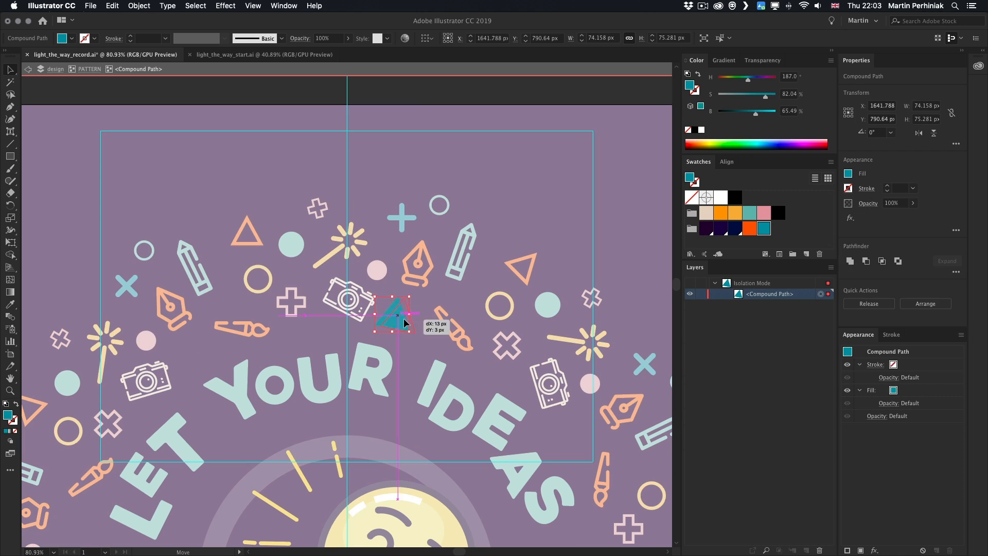
key("Escape")
key("super+0")
double_click(306, 182)
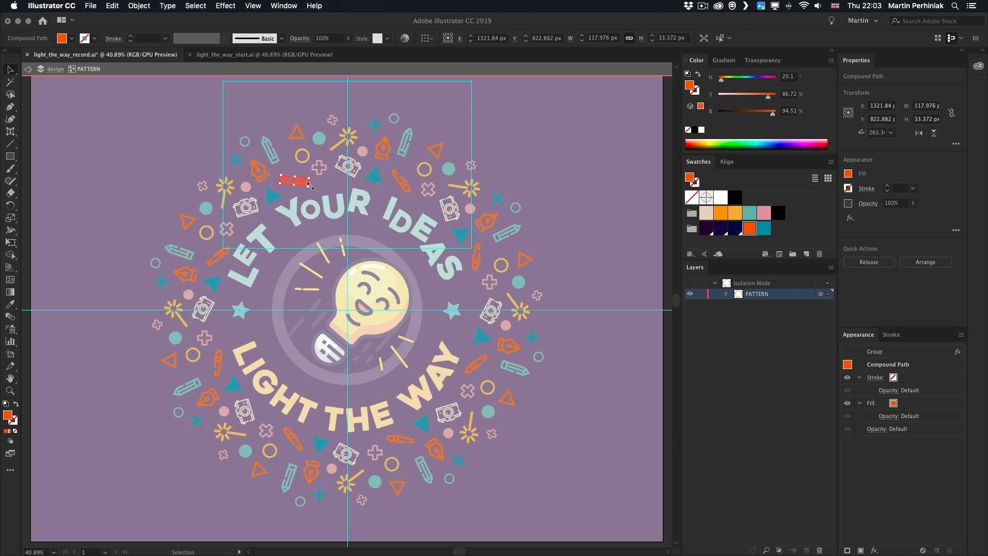
left_click_drag(306, 183, 312, 182)
mouse_move(305, 150)
left_mouse_down()
mouse_move(281, 148)
mouse_move(302, 140)
mouse_move(302, 119)
left_mouse_up()
left_click(274, 146)
left_click(267, 100)
left_click_drag(297, 134, 307, 153)
left_click(304, 117)
double_click(434, 119)
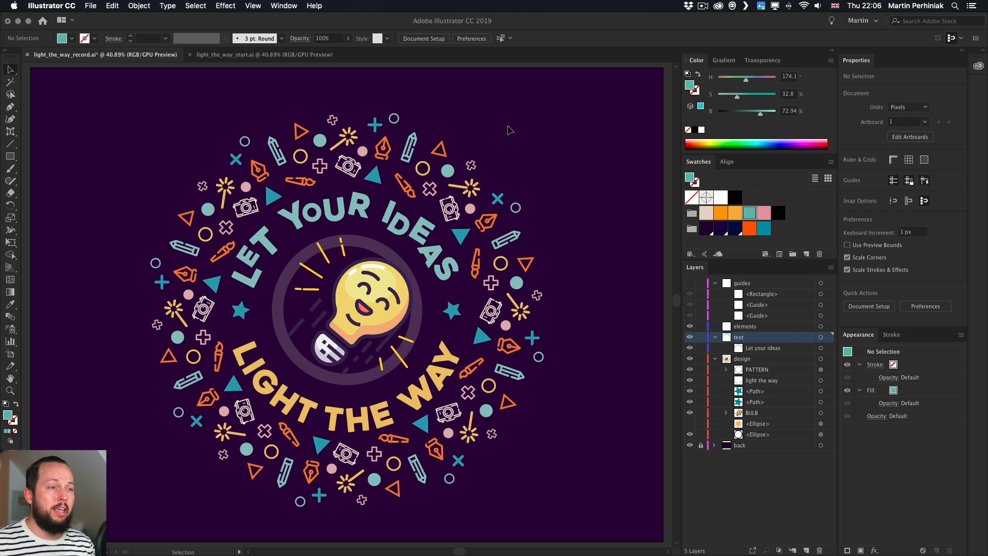
Toggle the PATTERN group's Transform effect visibility off and back on to compare
left_click(381, 152)
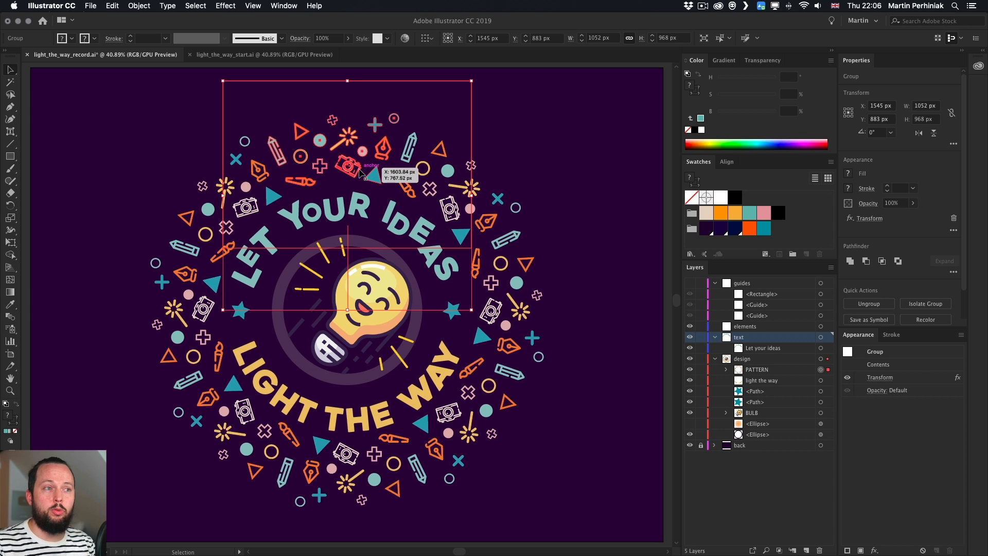
left_click(847, 378)
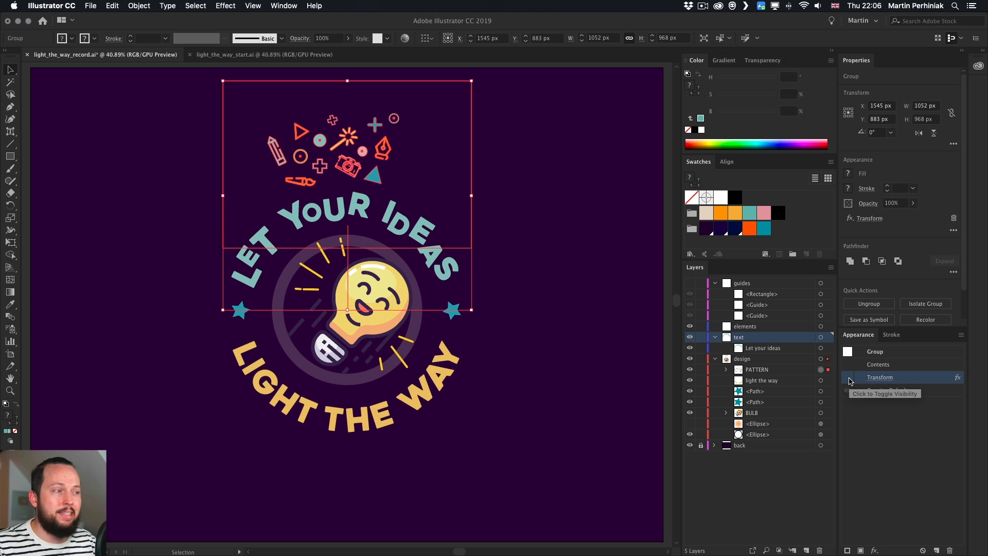
left_click(847, 378)
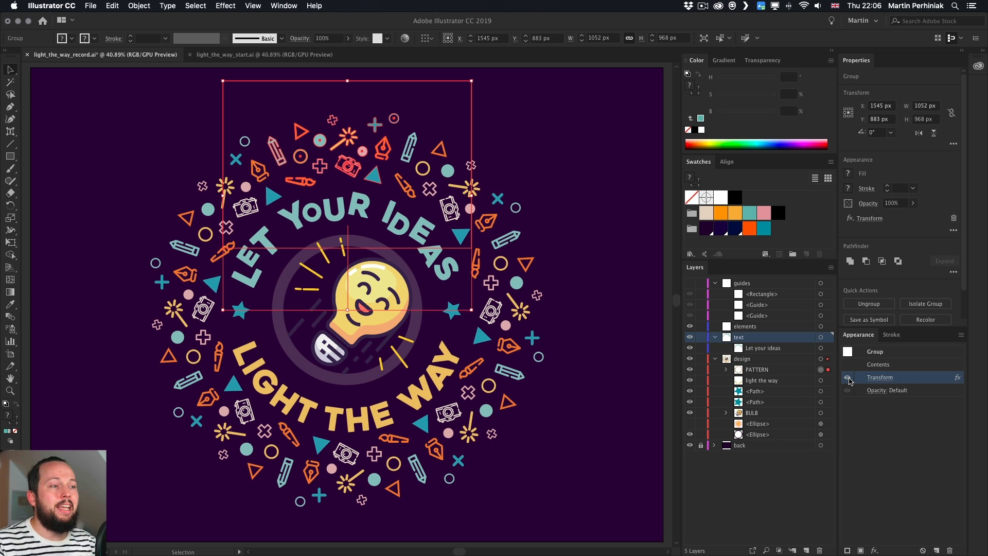
Expand the appearance of the PATTERN group
left_click_drag(605, 296, 528, 337)
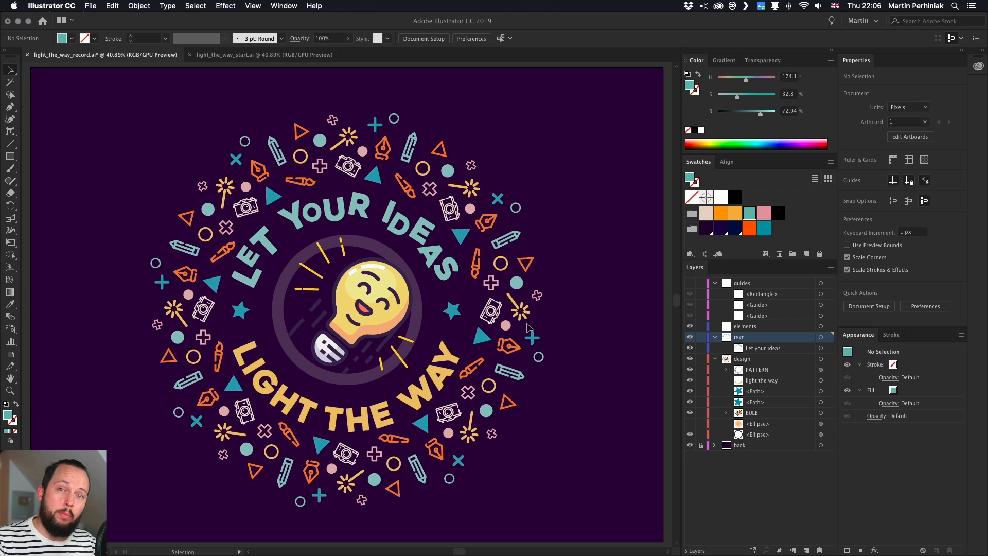
left_click(338, 160)
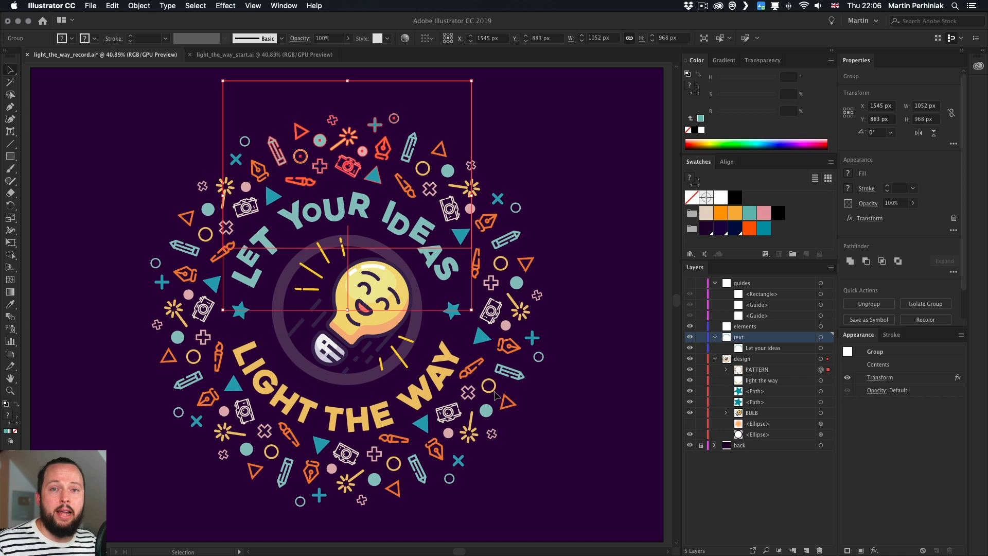
left_click(140, 5)
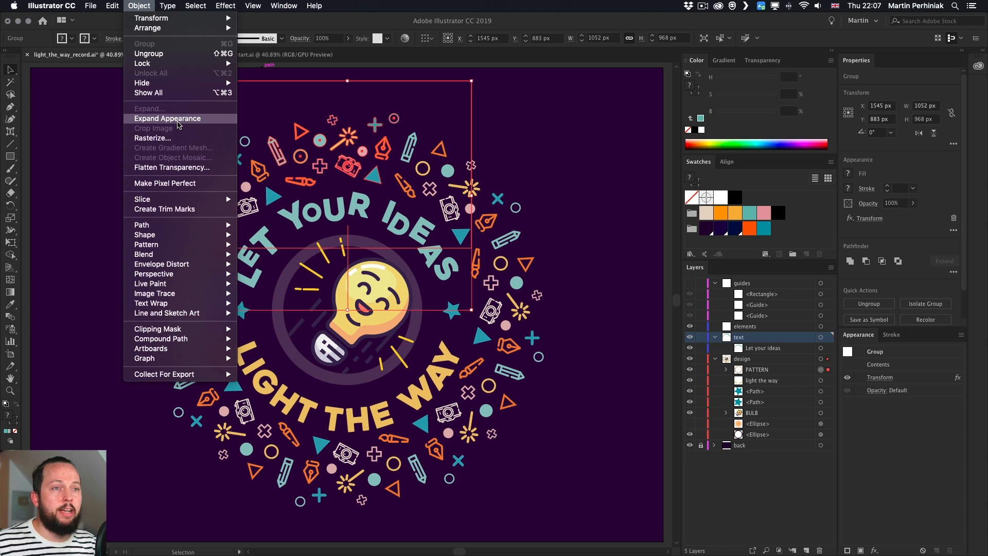
left_click(179, 122)
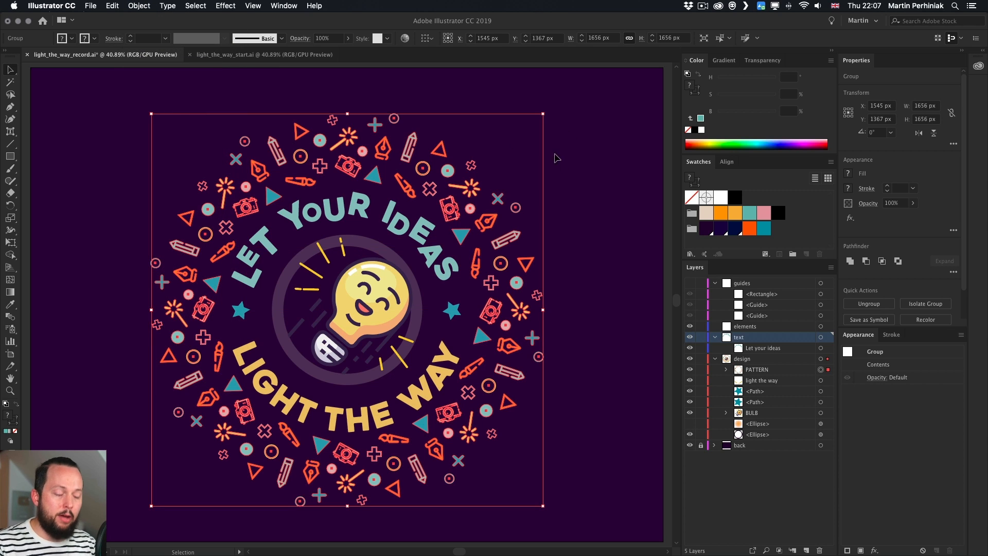
Inspect the expanded pattern's individual icon groups in isolation mode
left_click(581, 171)
left_click(515, 238)
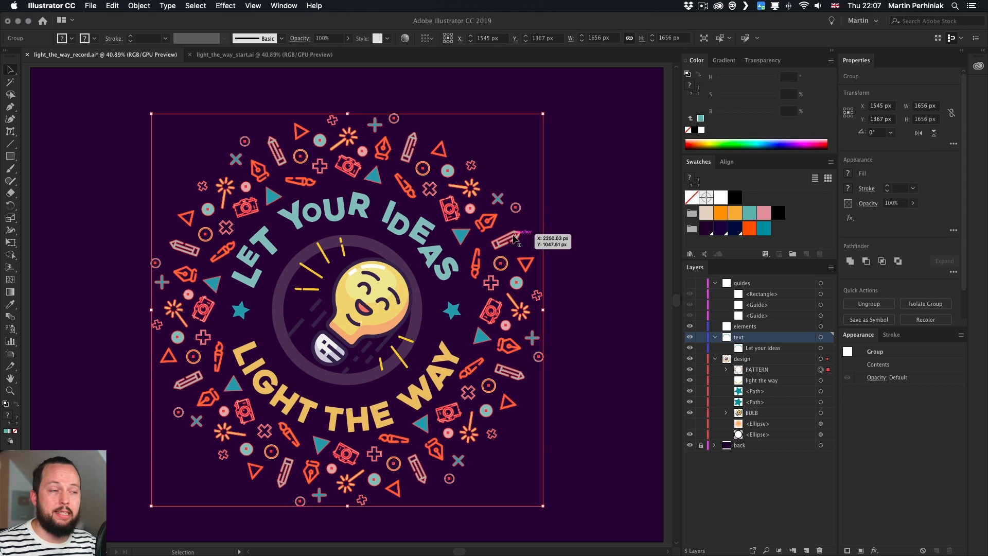
double_click(515, 238)
left_click(513, 239)
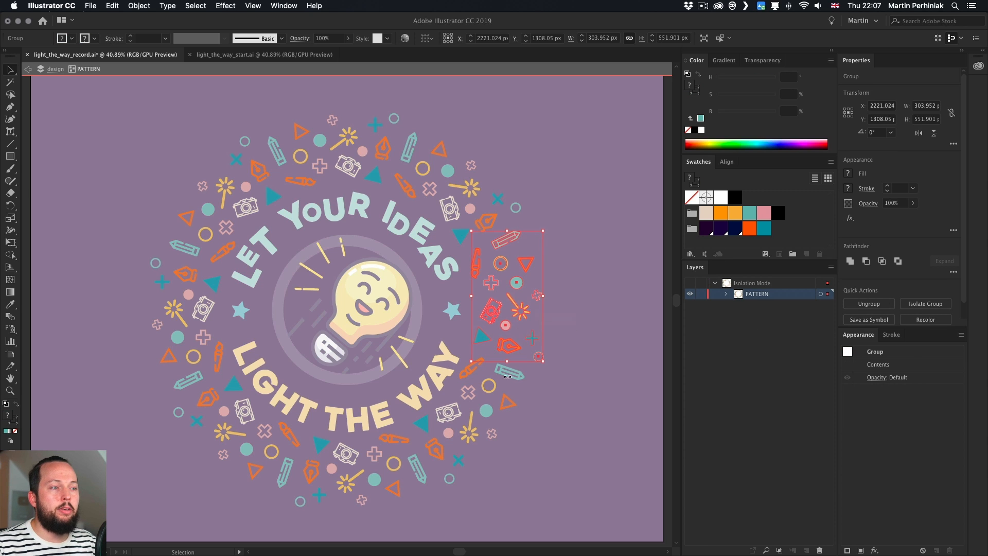
left_click(503, 400)
left_click(392, 465)
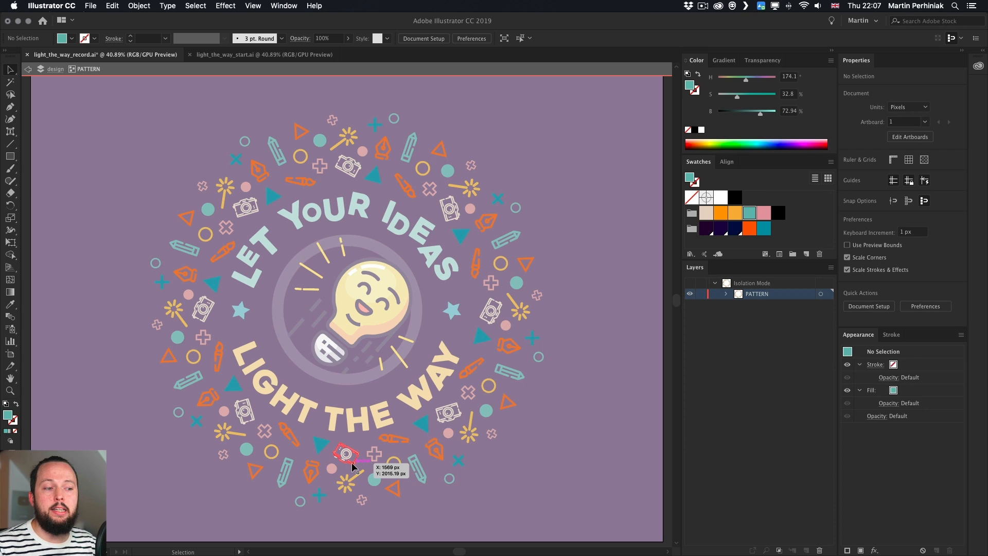
left_click(352, 462)
left_click(237, 401)
left_click(242, 410)
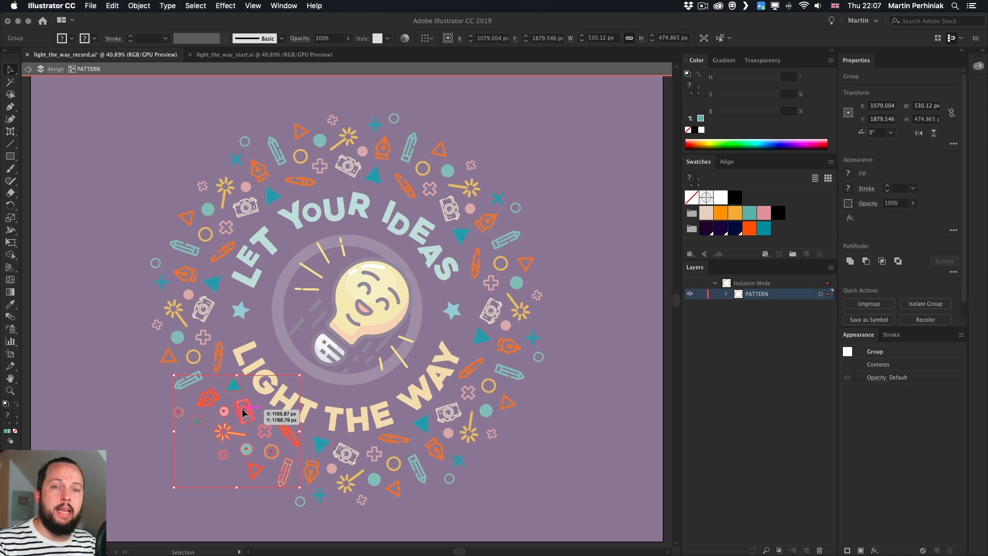
double_click(511, 144)
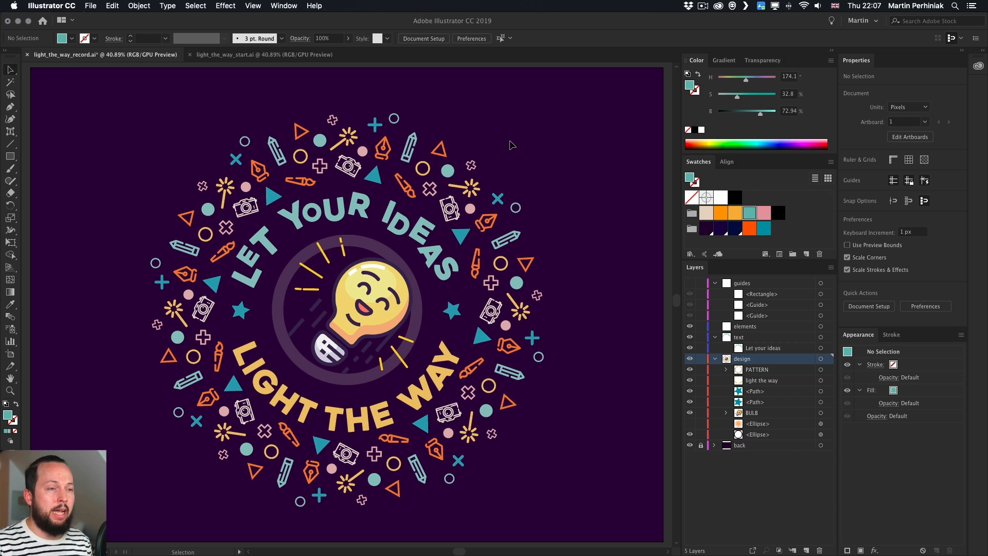
Undo the PATTERN group's appearance expansion and give the group an opacity mask with Clip unchecked
key("super+z")
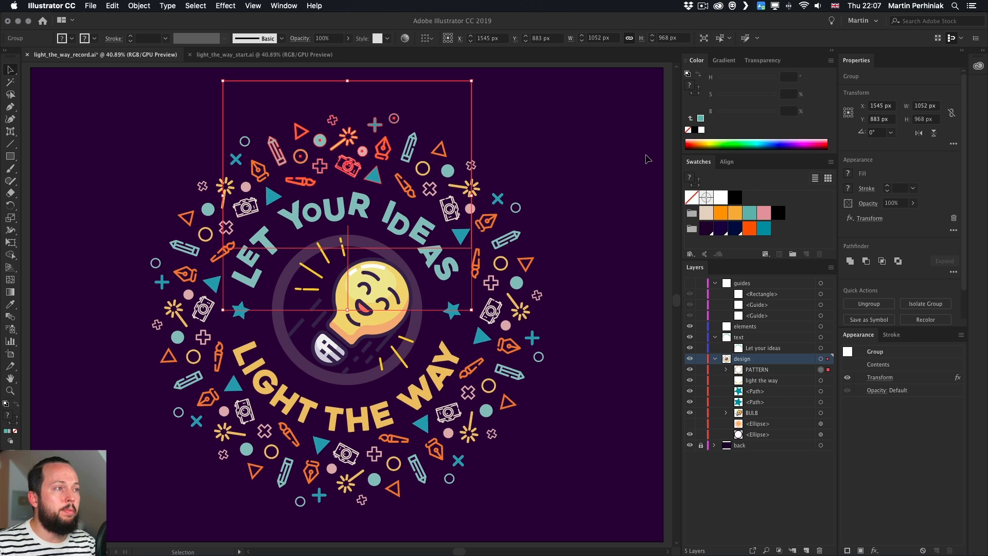
left_click(759, 60)
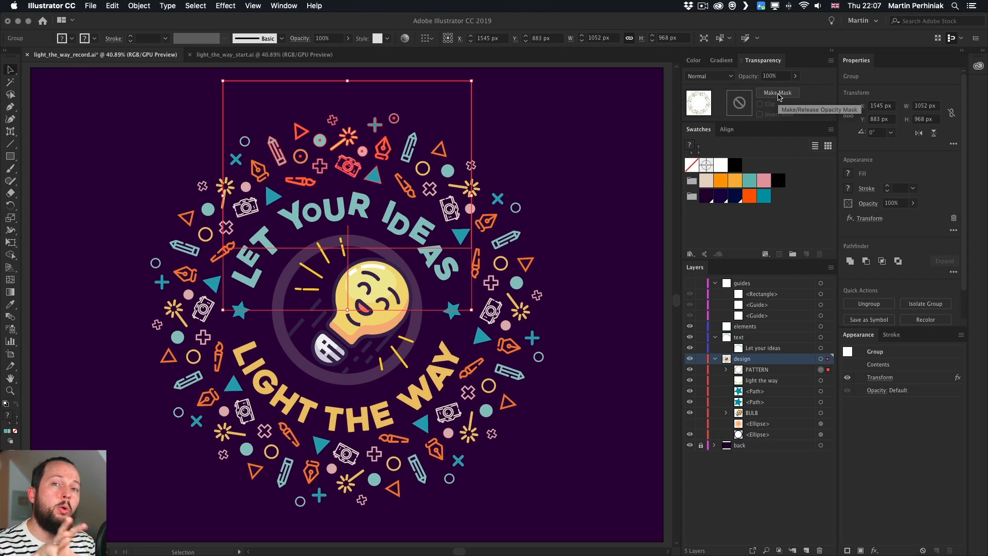
left_click(778, 93)
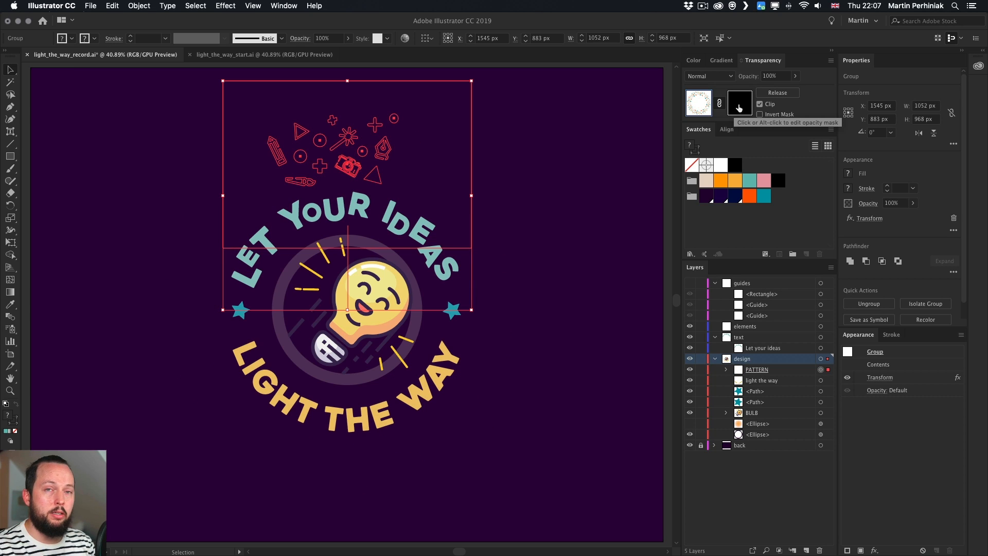
left_click(760, 105)
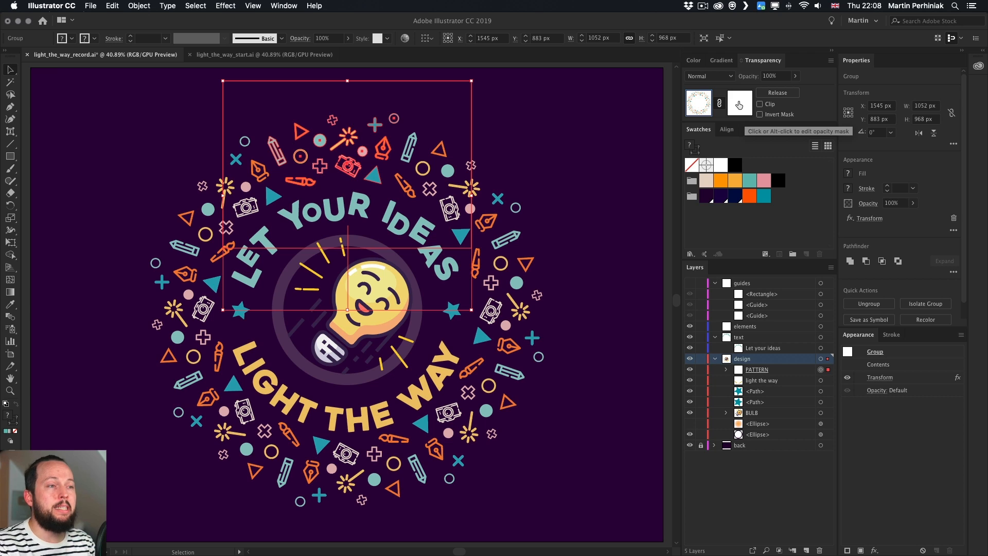
left_click(760, 105)
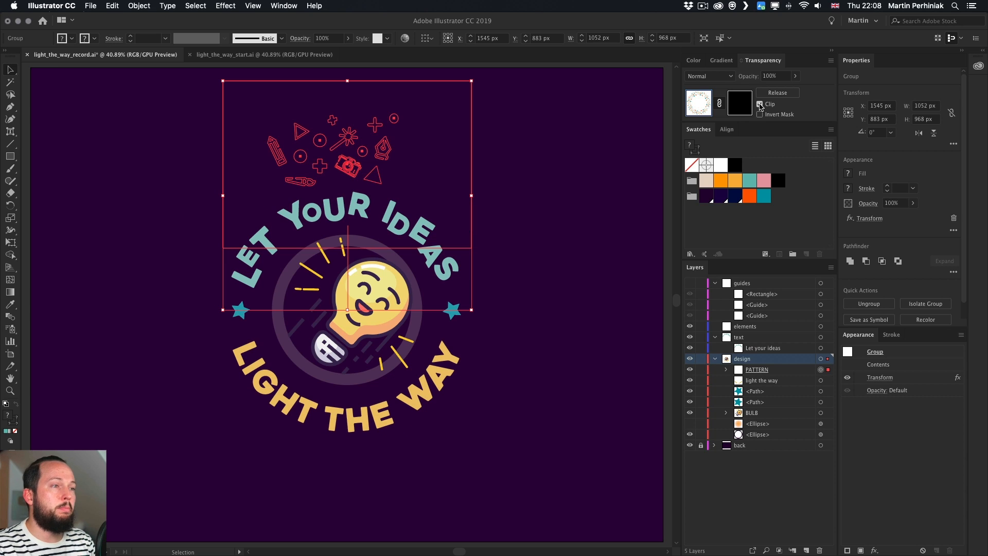
left_click(760, 104)
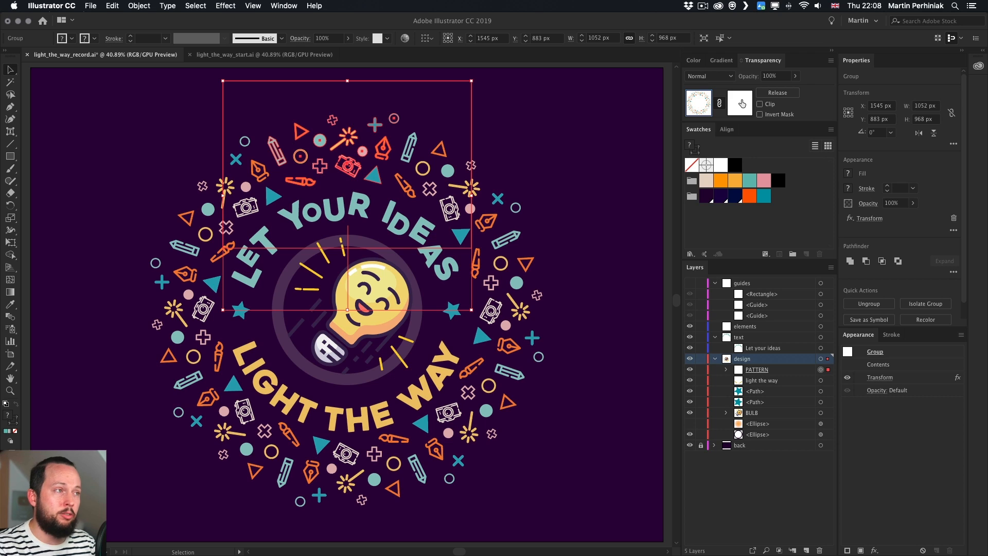
Inside the opacity mask, draw a circle about 1856 px across centred on the badge guides
left_click(741, 104)
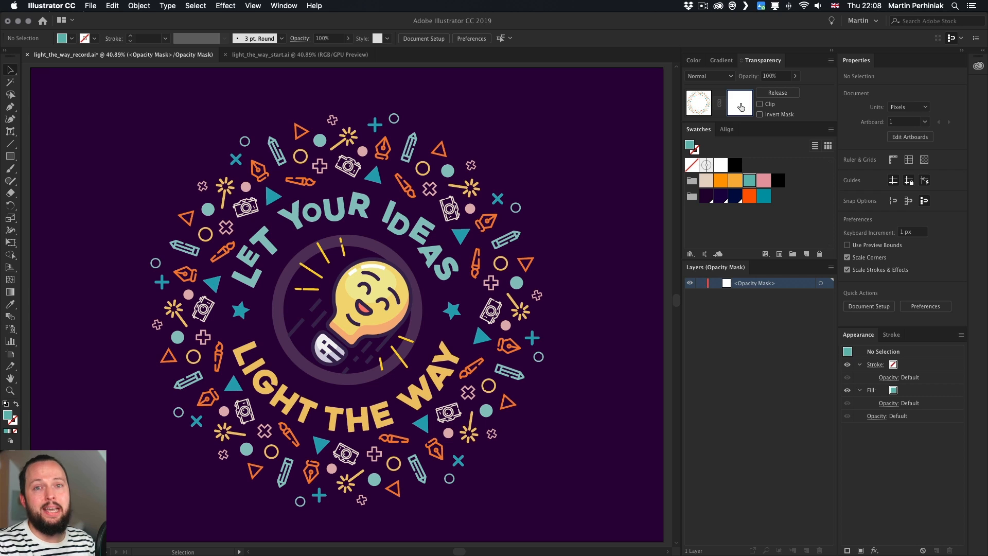
left_click(704, 106)
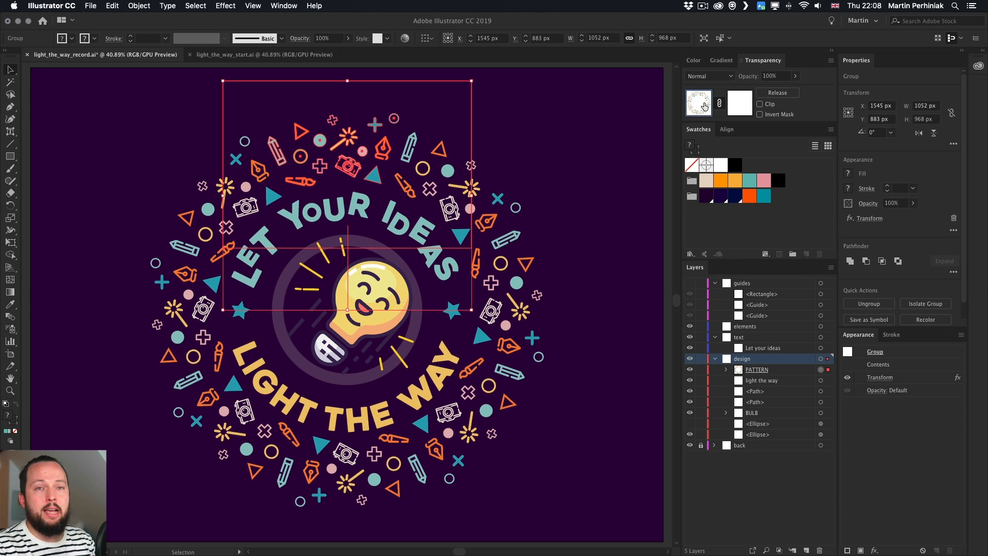
left_click(741, 109)
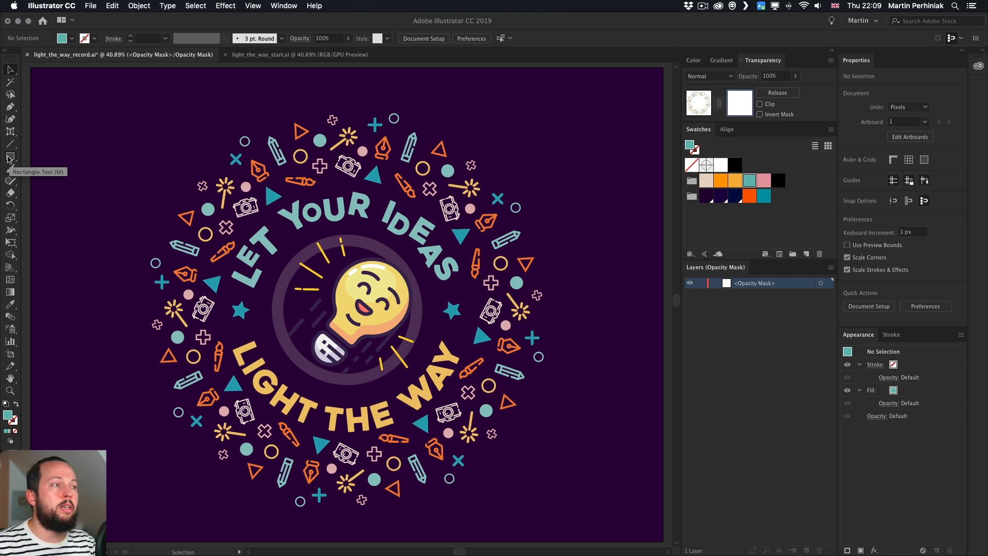
left_click_drag(8, 159, 57, 182)
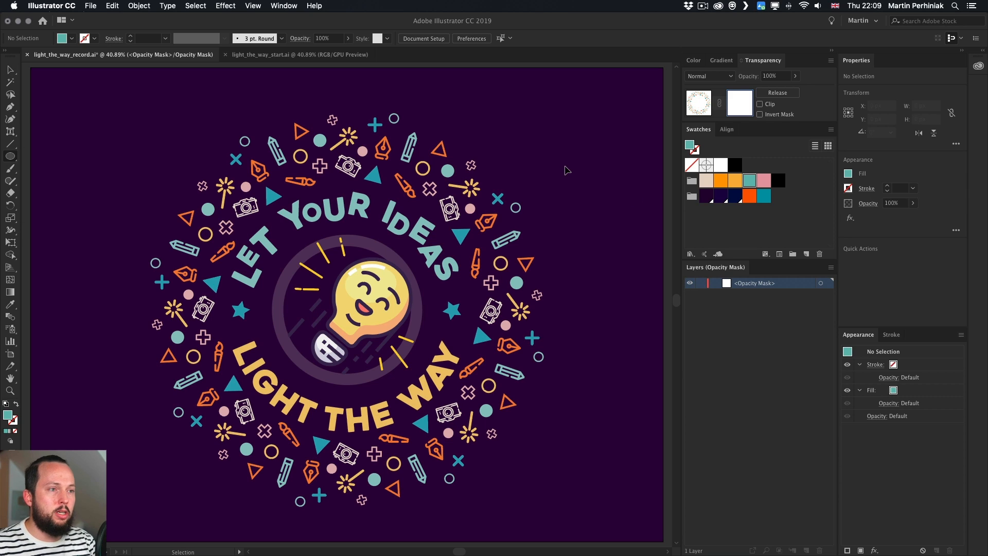
left_click(703, 111)
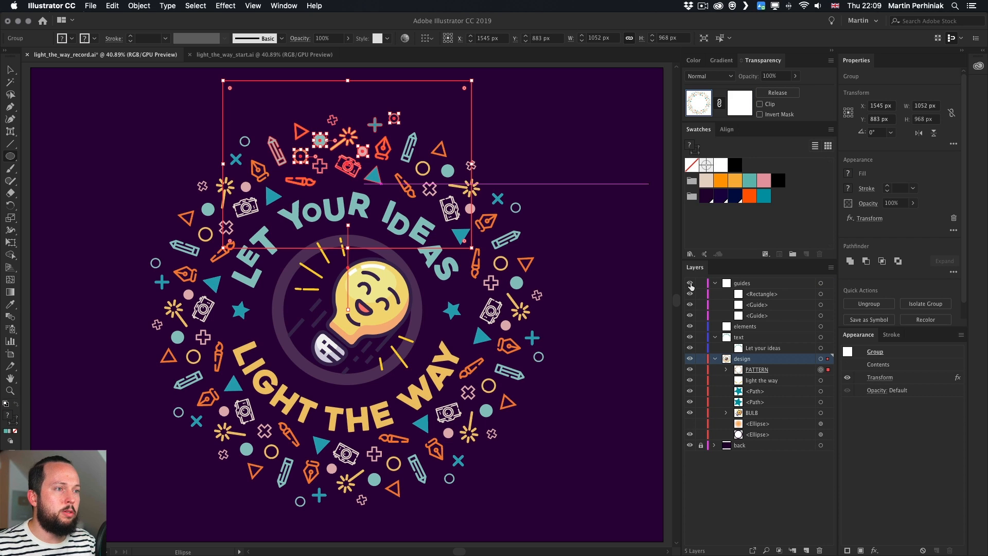
left_click(690, 283)
left_click(738, 107)
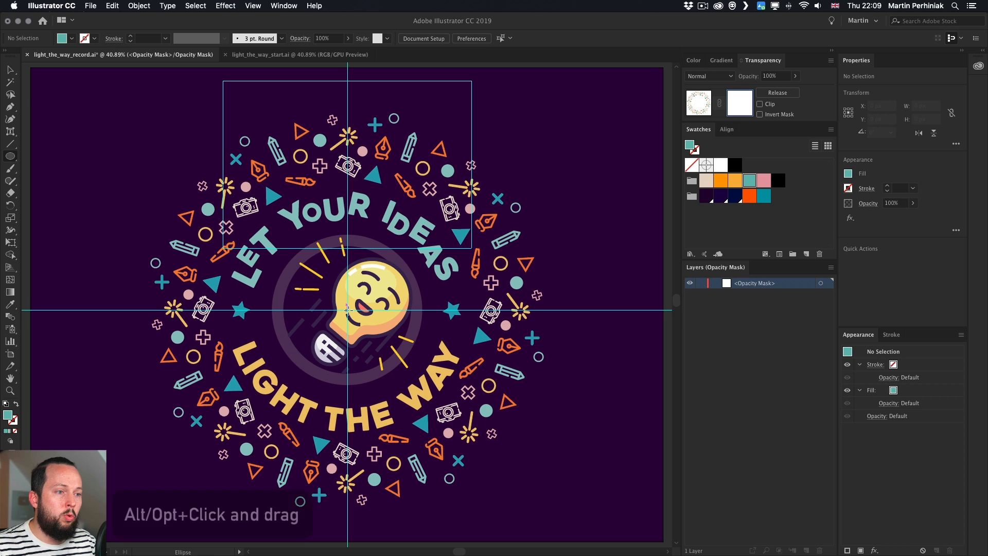
left_click_drag(347, 309, 565, 159)
key("v")
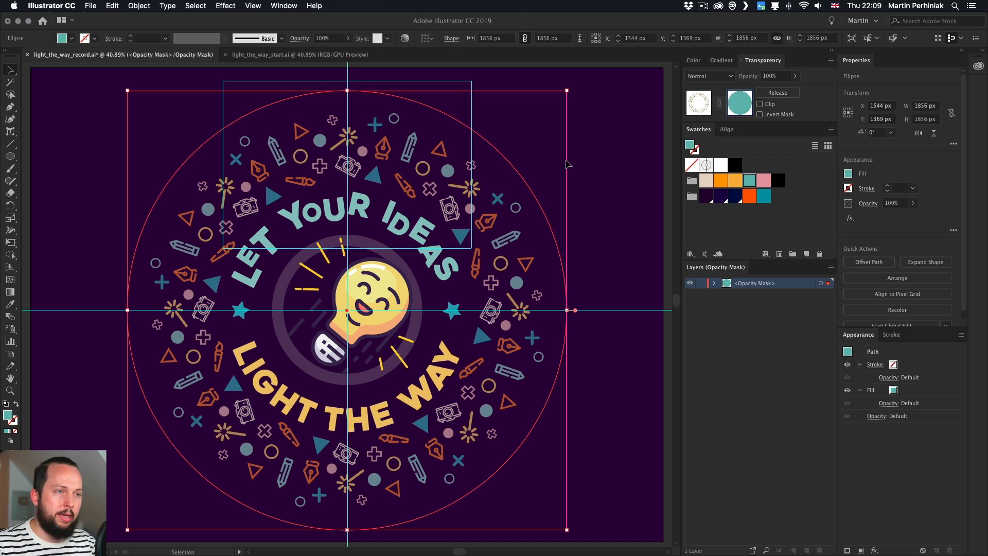
Fill the mask circle with a radial white-to-black gradient
left_click(722, 61)
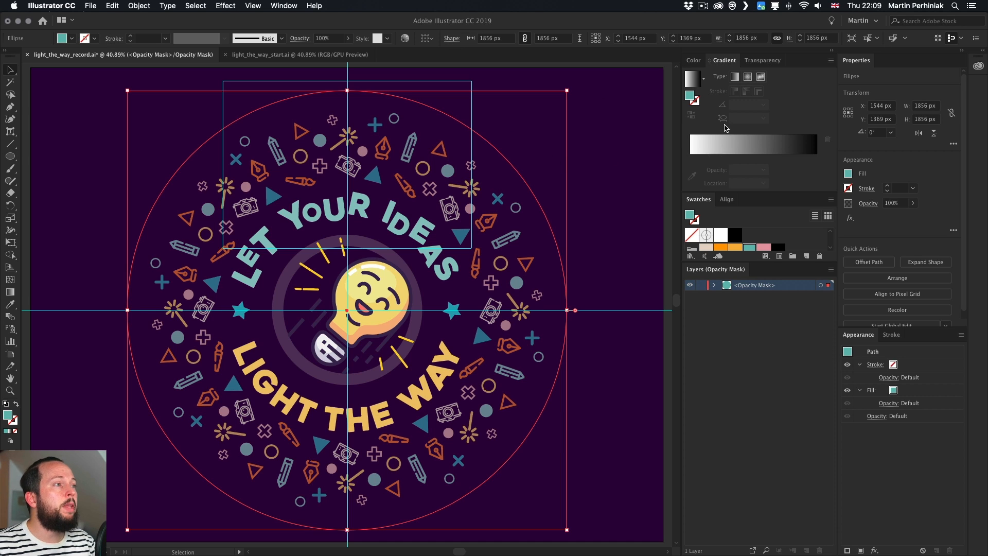
left_click(746, 77)
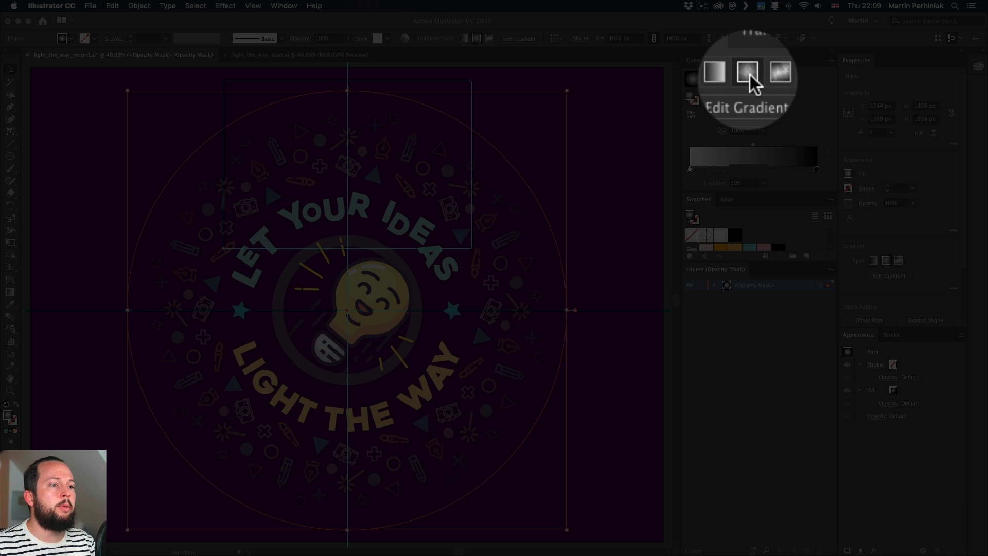
left_click(748, 76)
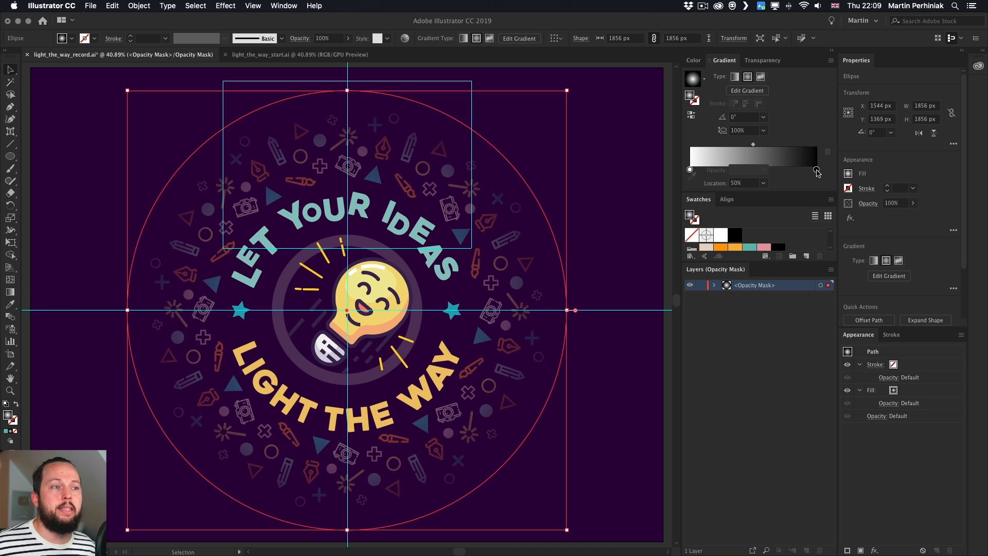
left_click(621, 156)
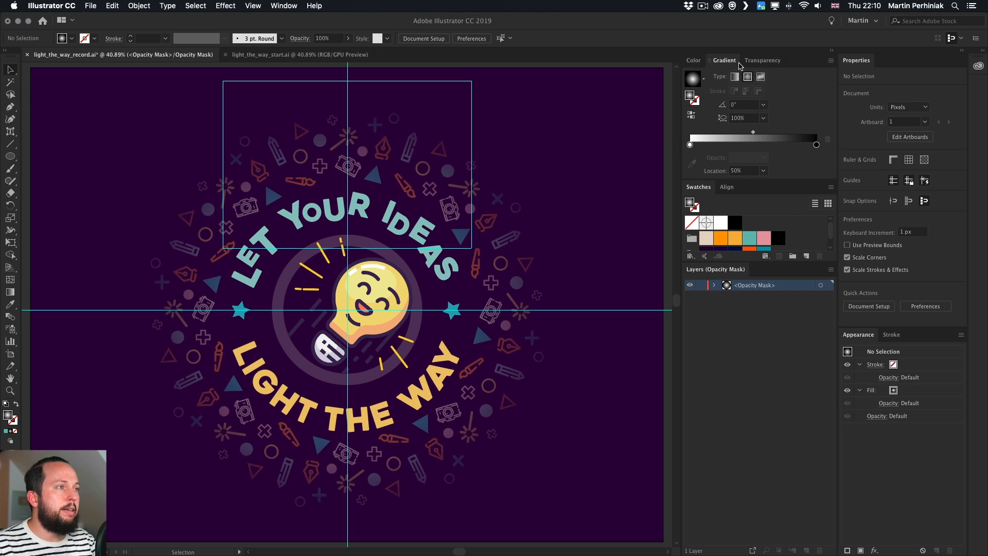
left_click(755, 64)
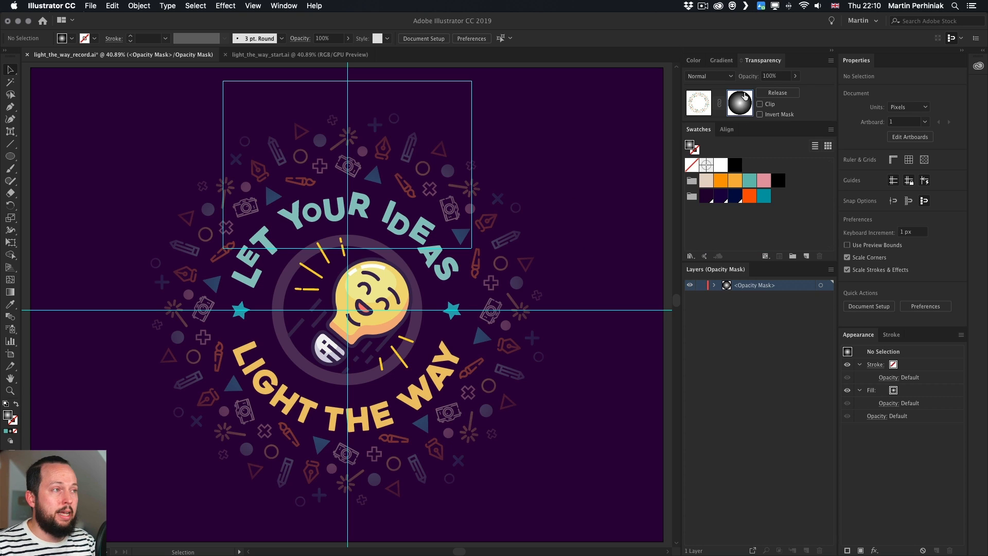
Shift the mask gradient's midpoint to about 30% location
left_click(505, 220)
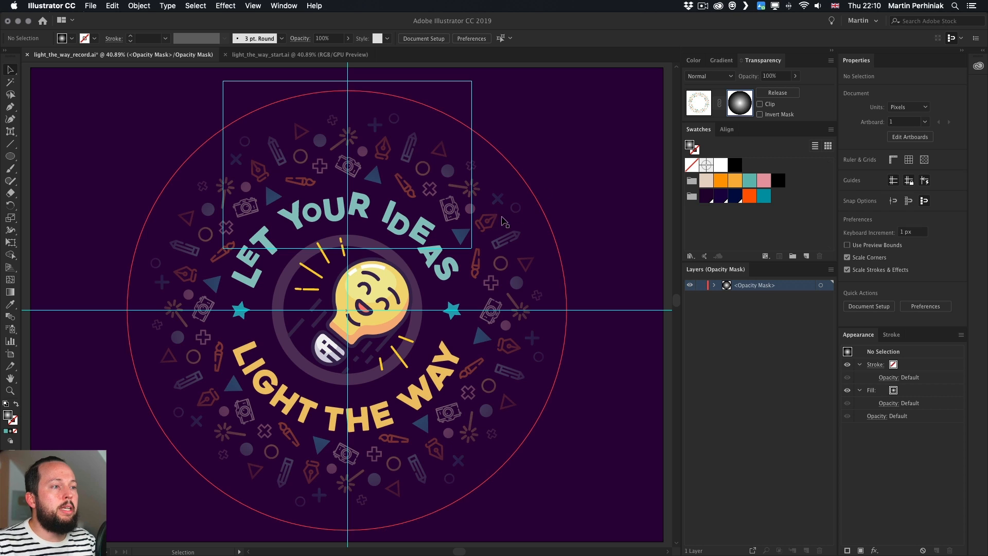
left_click(723, 61)
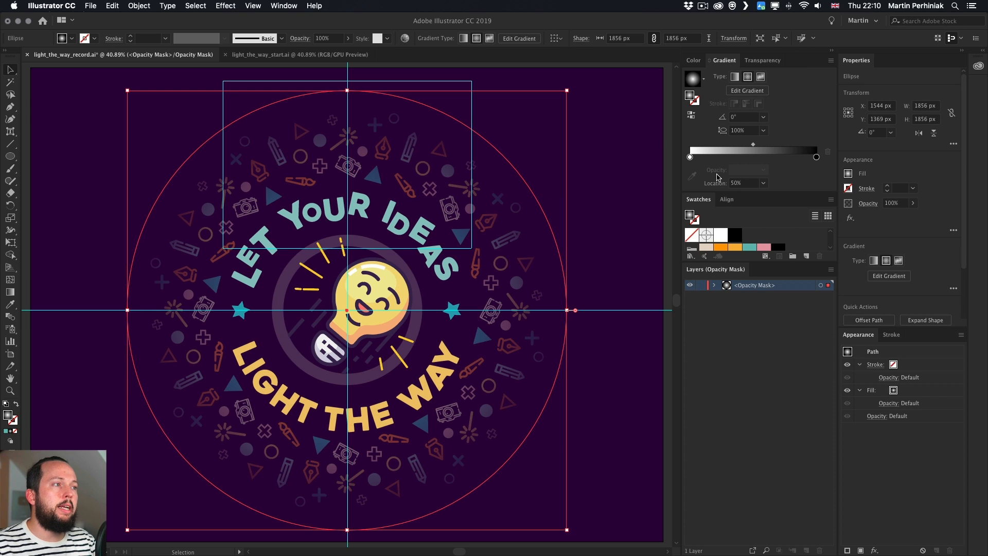
left_click_drag(753, 146, 787, 146)
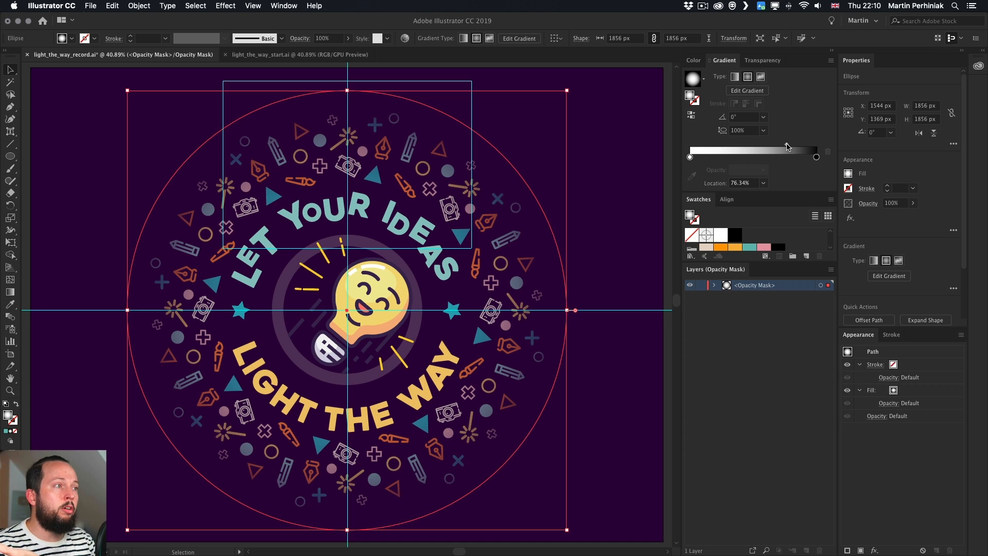
left_click_drag(787, 146, 728, 147)
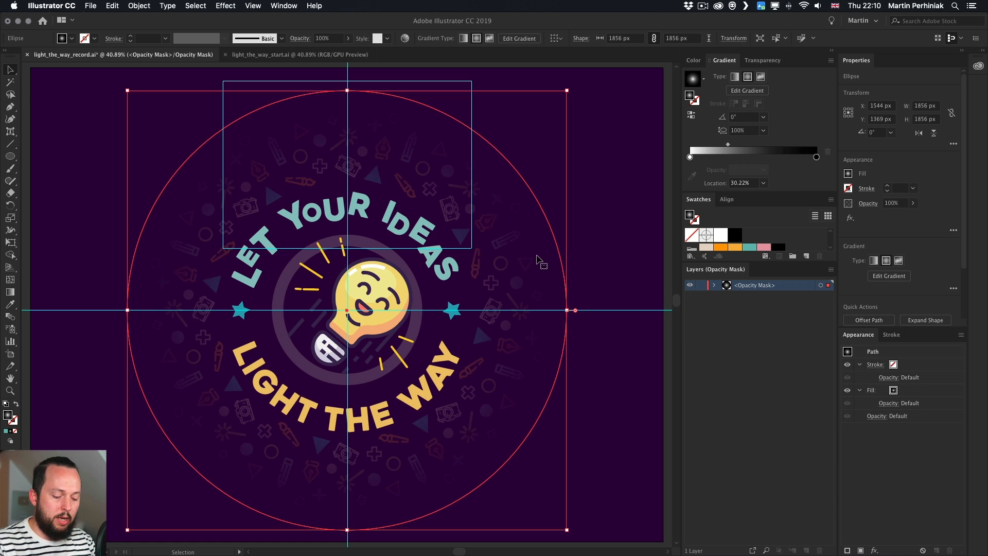
With the Gradient tool, move the midpoint to about 56% and drag the outer black stop beyond the circle
key("g")
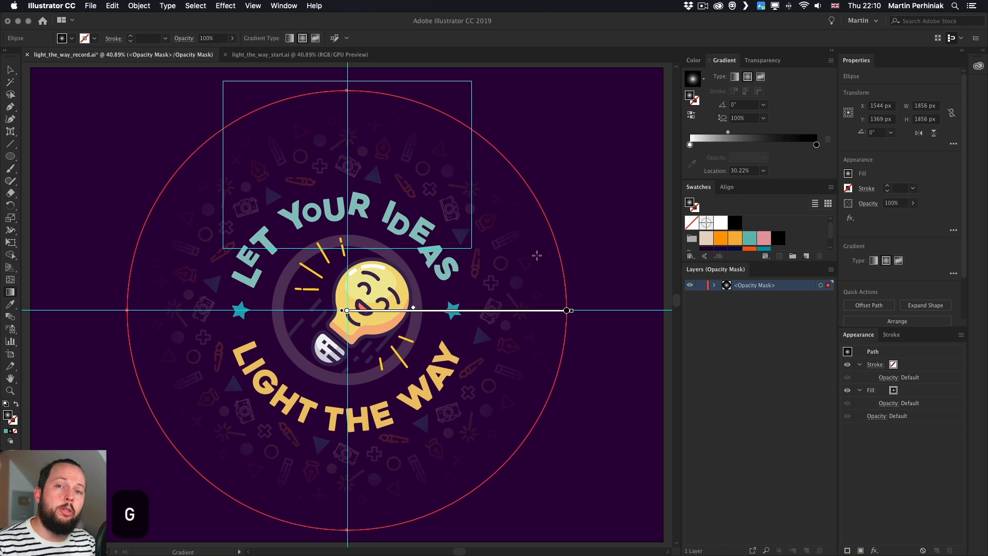
mouse_move(416, 309)
left_mouse_down()
mouse_move(522, 307)
mouse_move(471, 307)
left_mouse_up()
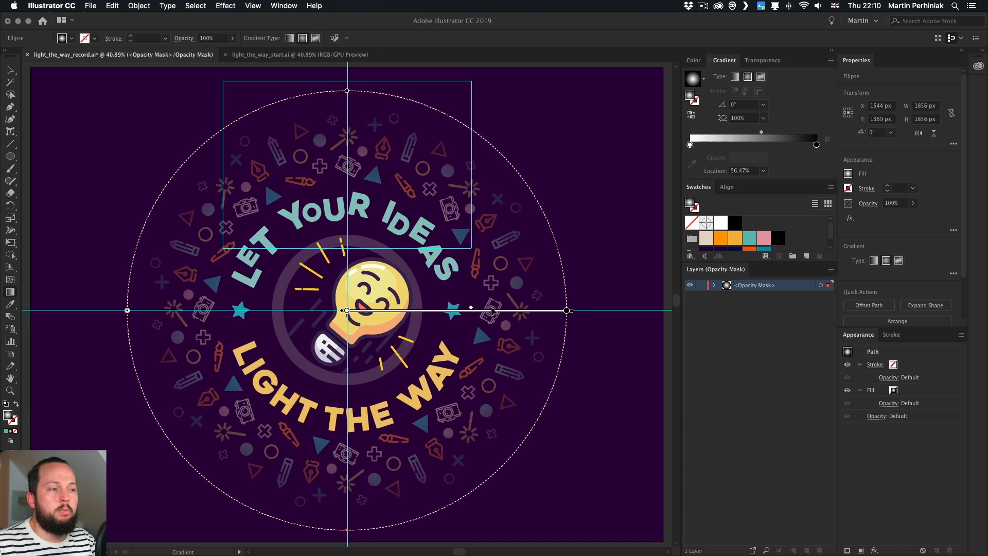
left_click(567, 311)
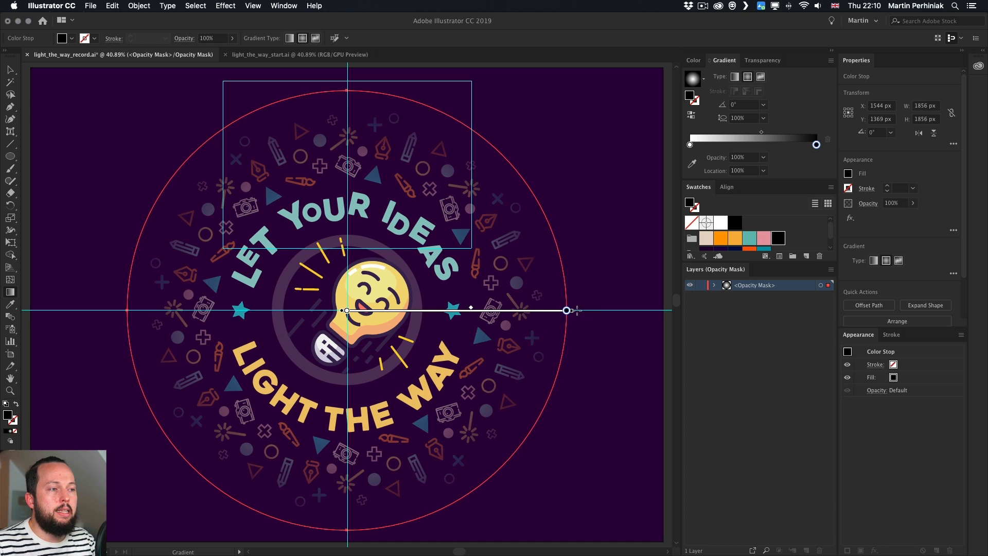
left_click_drag(571, 312, 609, 316)
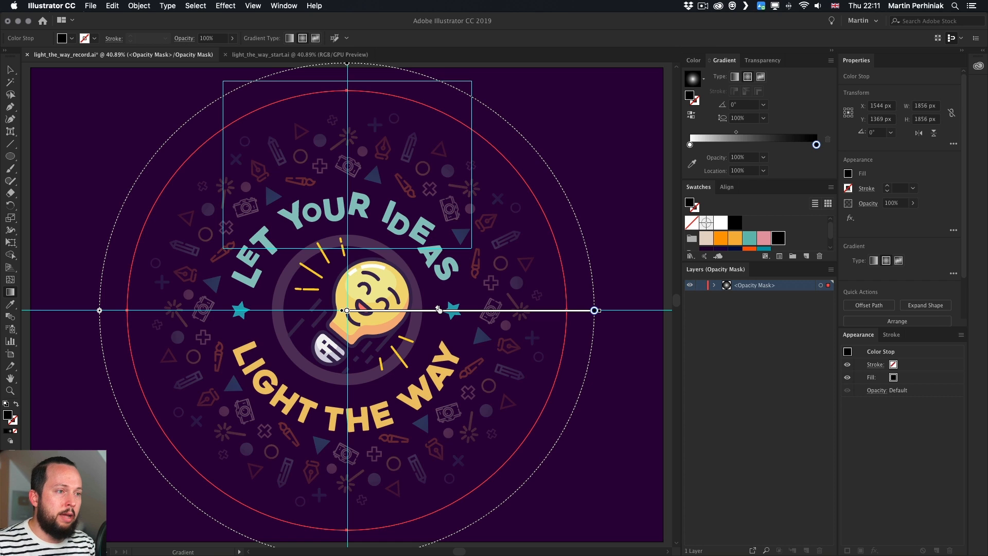
key("v")
left_click(584, 175)
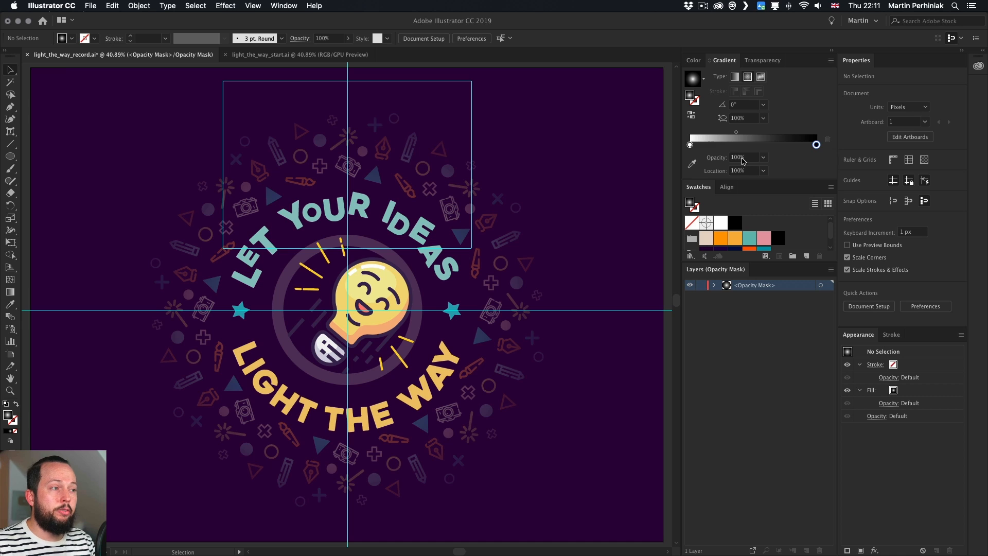
Leave opacity-mask editing and hide the guides layer
left_click(761, 60)
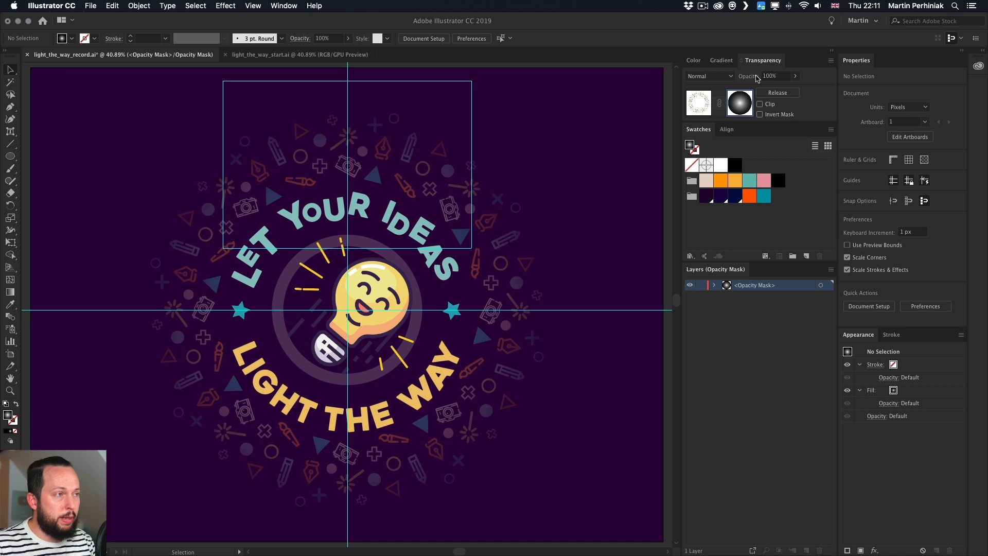
left_click(702, 107)
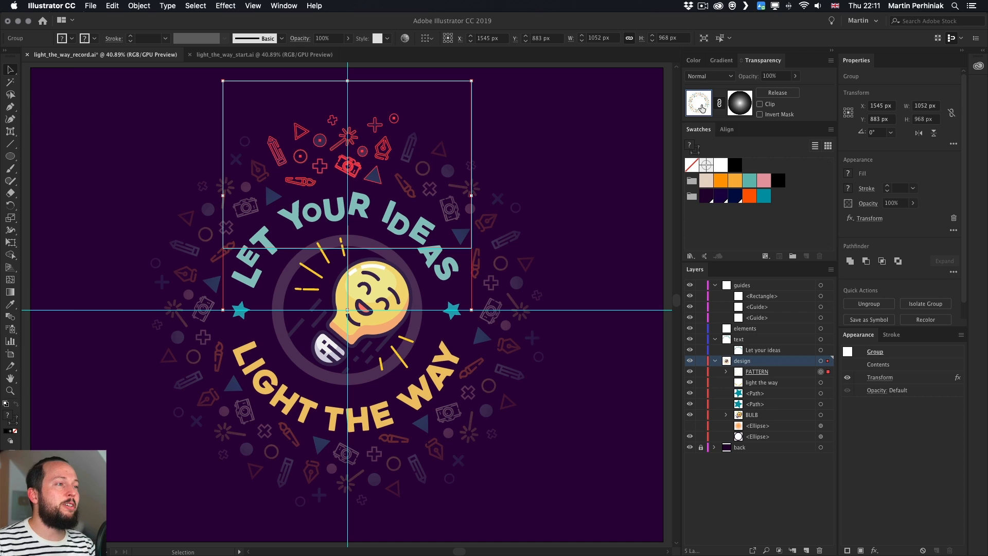
left_click(791, 487)
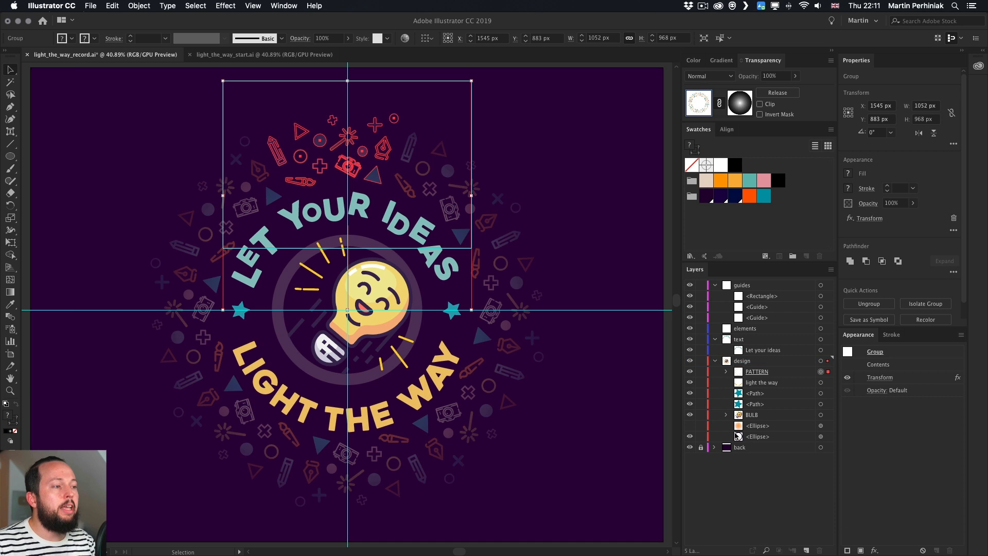
left_click(689, 285)
left_click(616, 181)
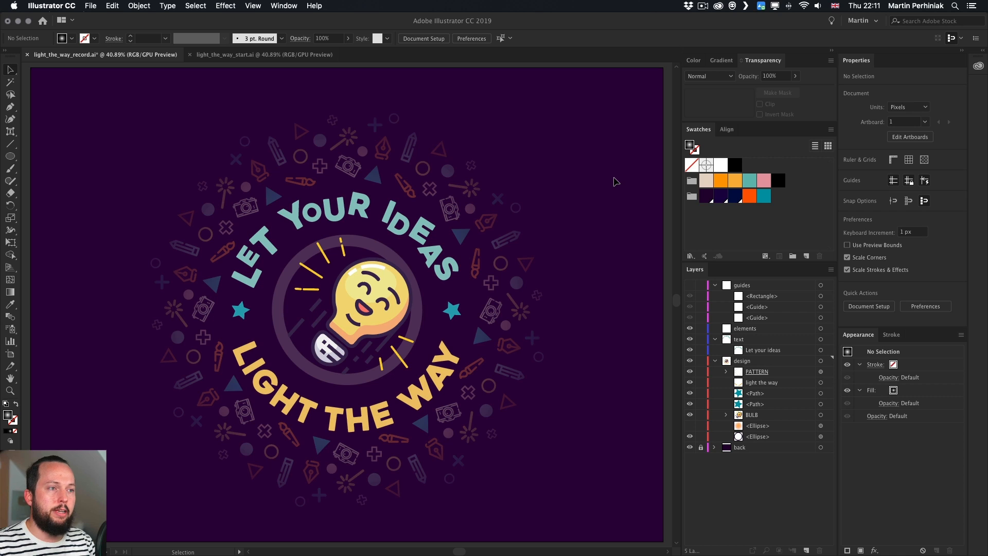
Show the glow ellipse layer behind the bulb and inspect its radial gradient and Hard Light blending
left_click(690, 426)
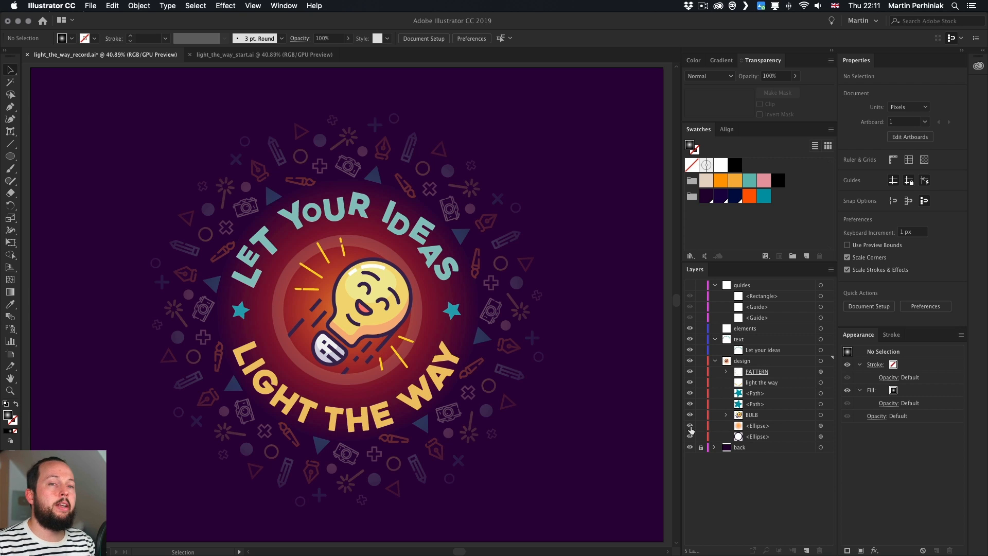
left_click(821, 426)
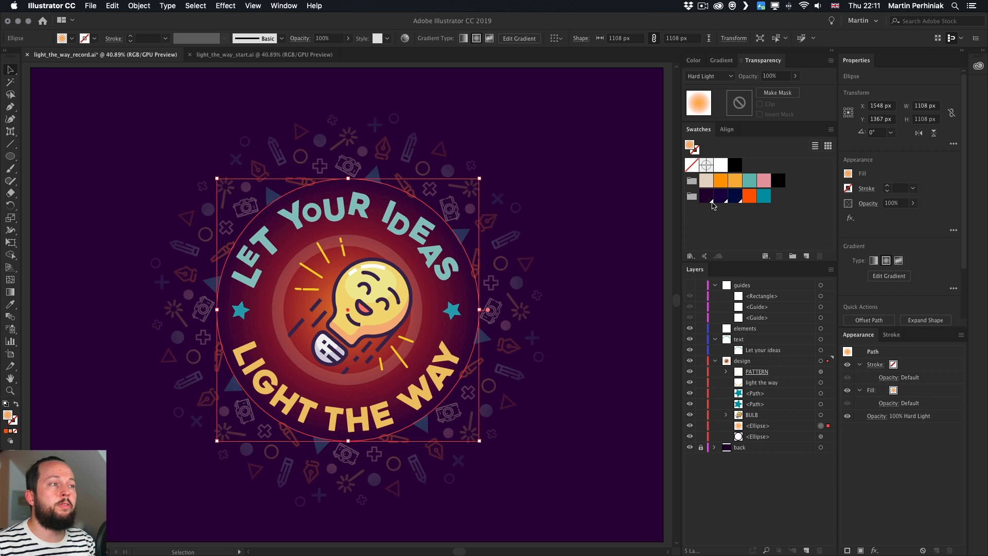
left_click(721, 60)
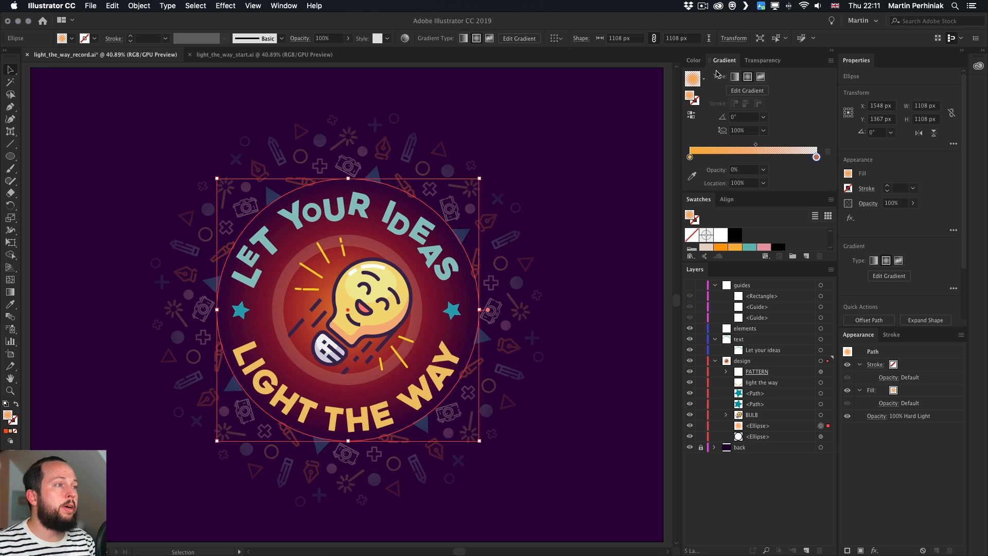
left_click(762, 61)
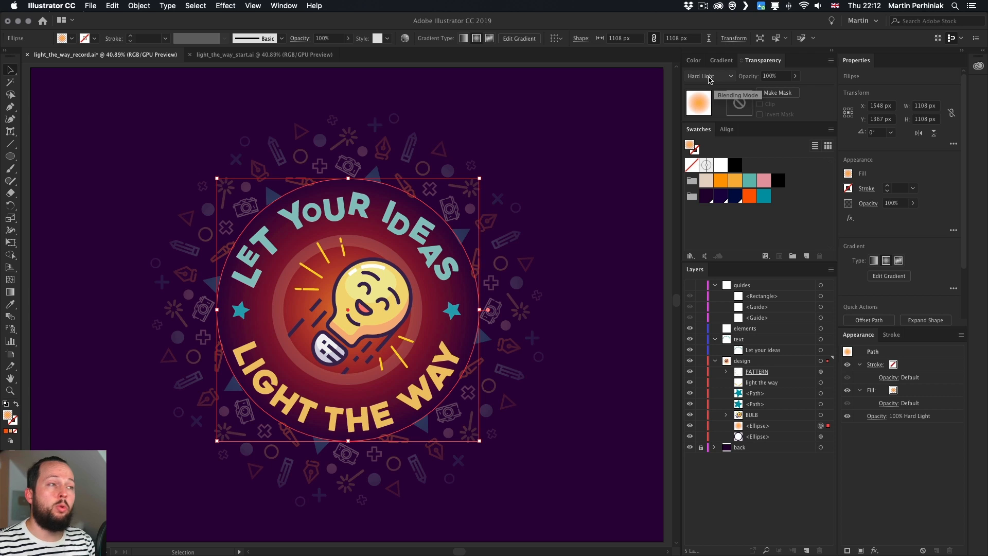
Compare Normal and Overlay blending modes on the glow ellipse, then set it back to Hard Light
left_click(709, 77)
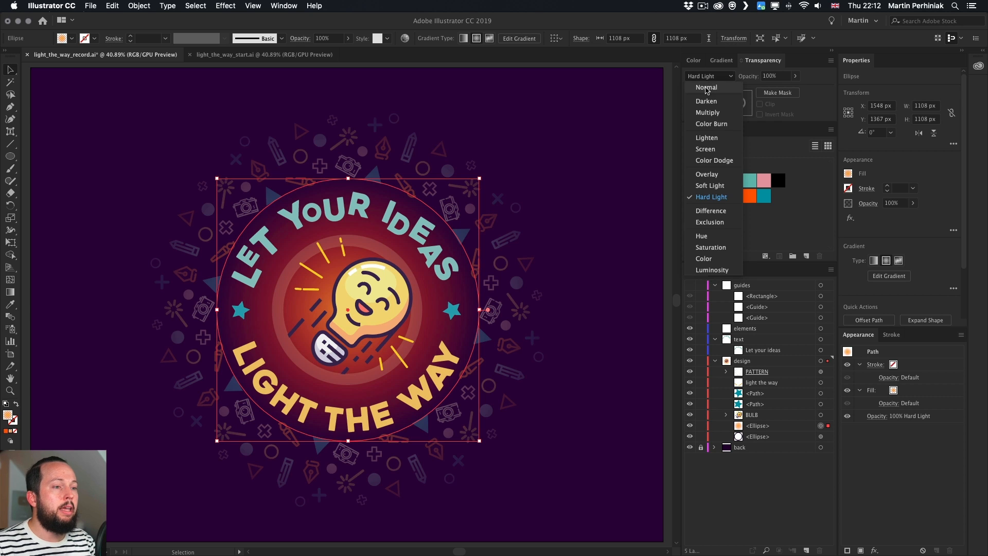
left_click(705, 90)
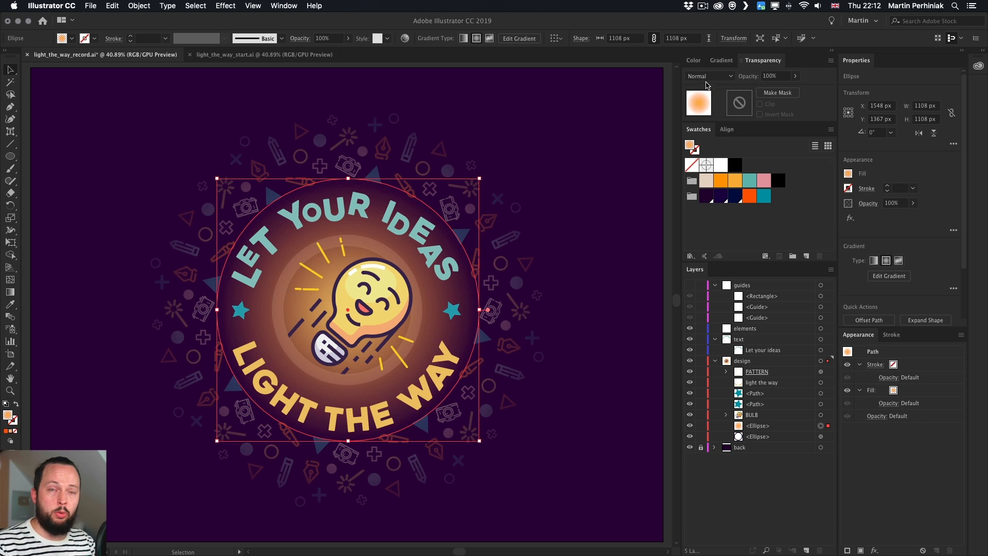
left_click(710, 77)
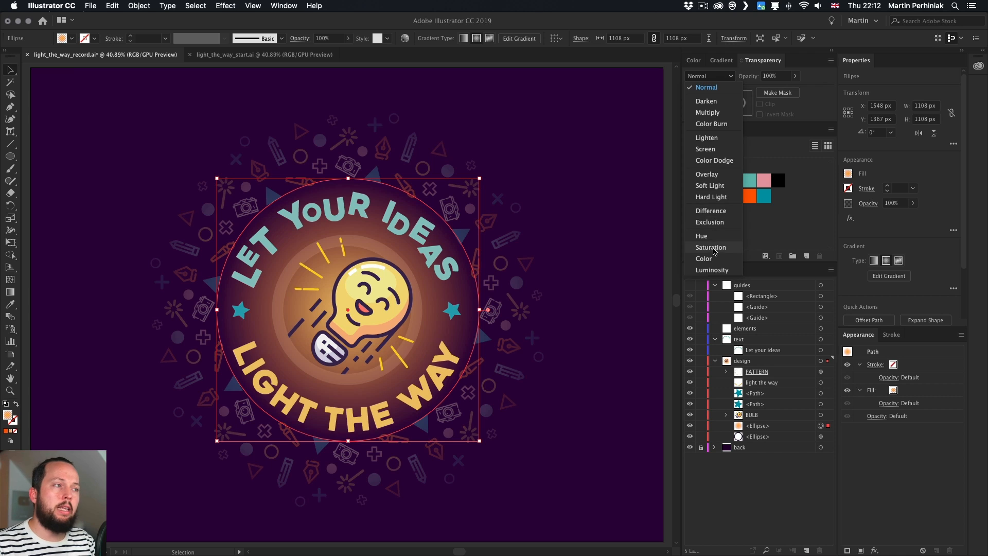
left_click(713, 174)
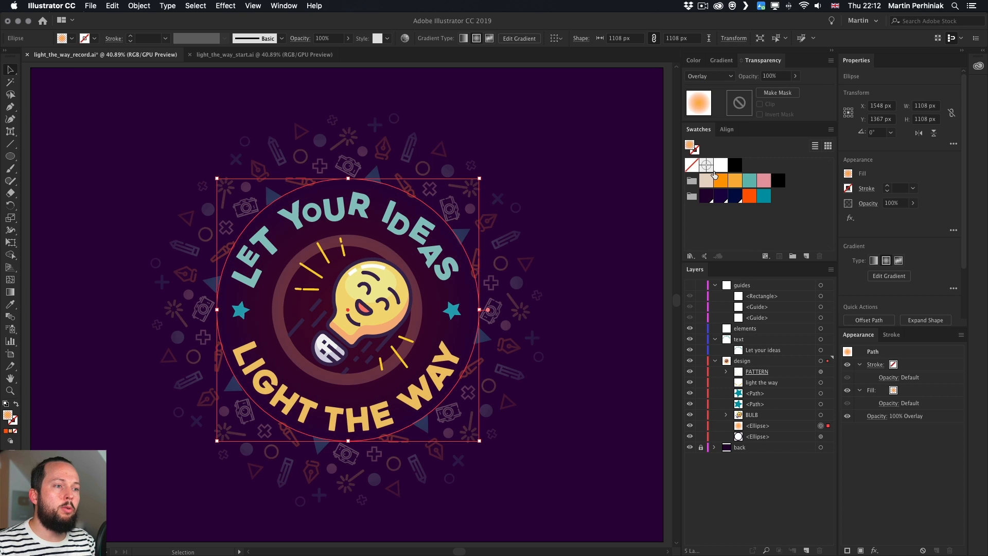
left_click(711, 76)
left_click(710, 198)
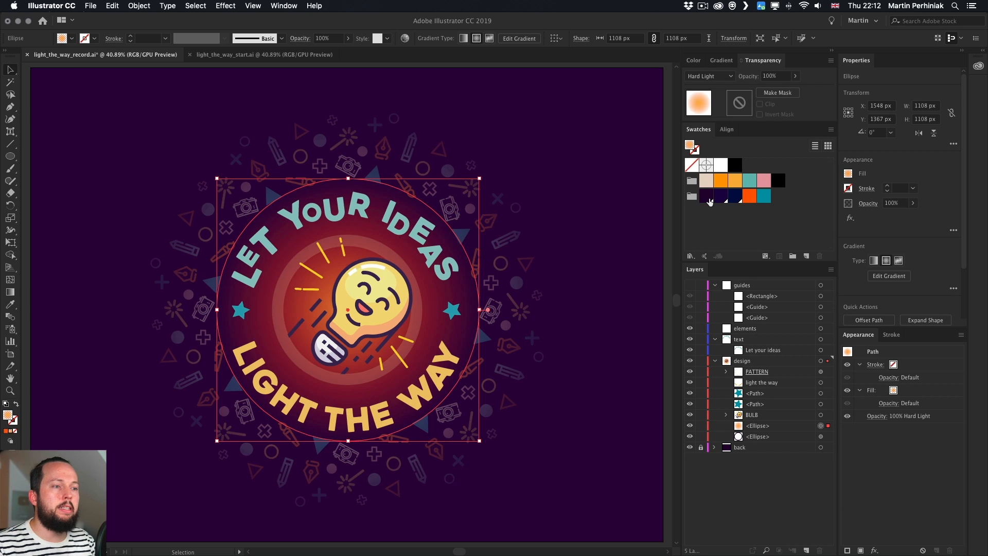
Deselect everything and save the document
left_click(596, 210)
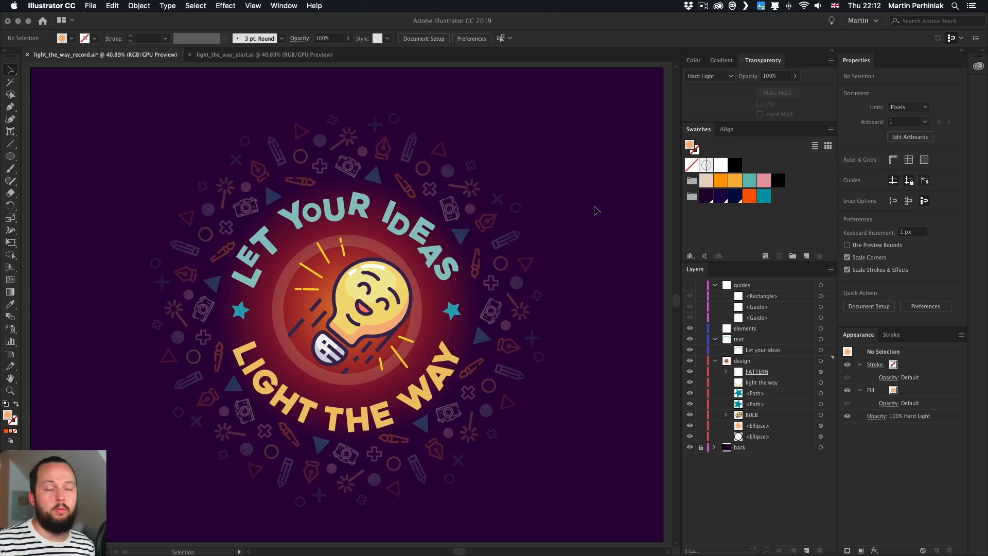
key("ctrl+s")
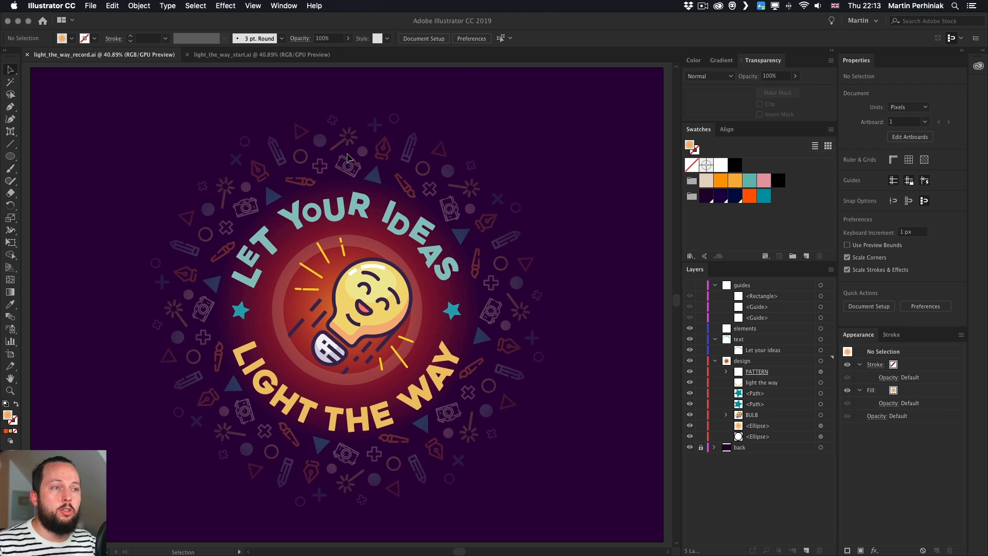
Disable the opacity mask on the PATTERN group to preview the icons without the fade
left_click(371, 154)
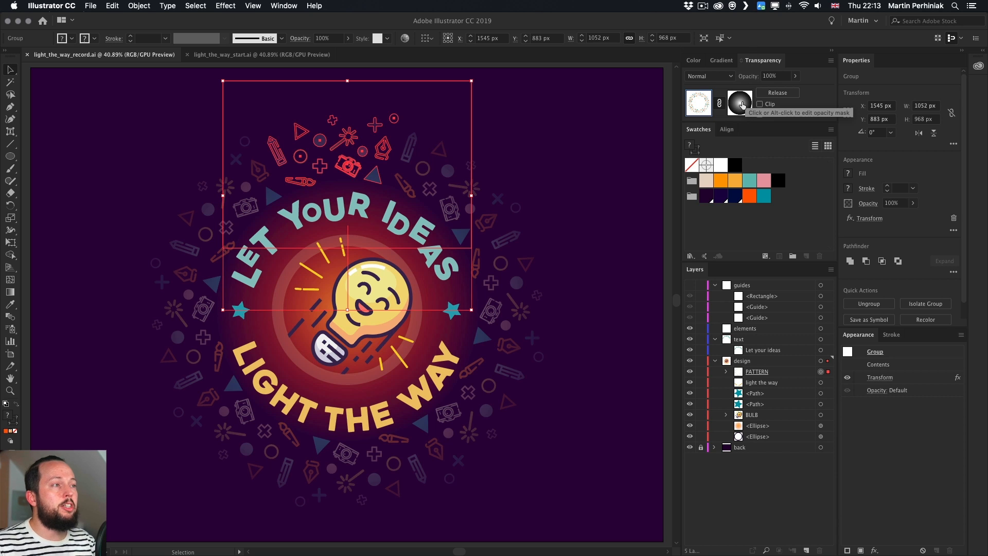
left_click(741, 104, "shift")
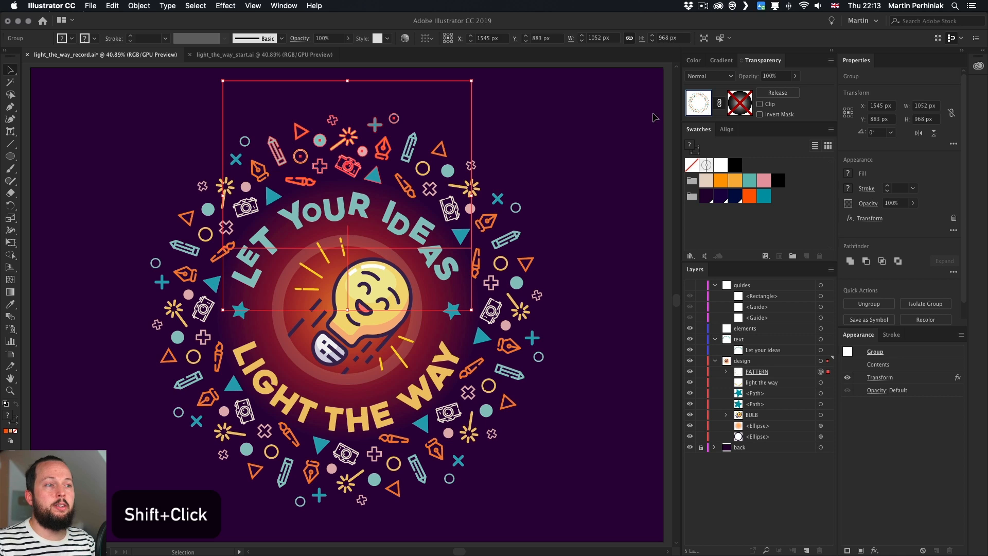
left_click(586, 110)
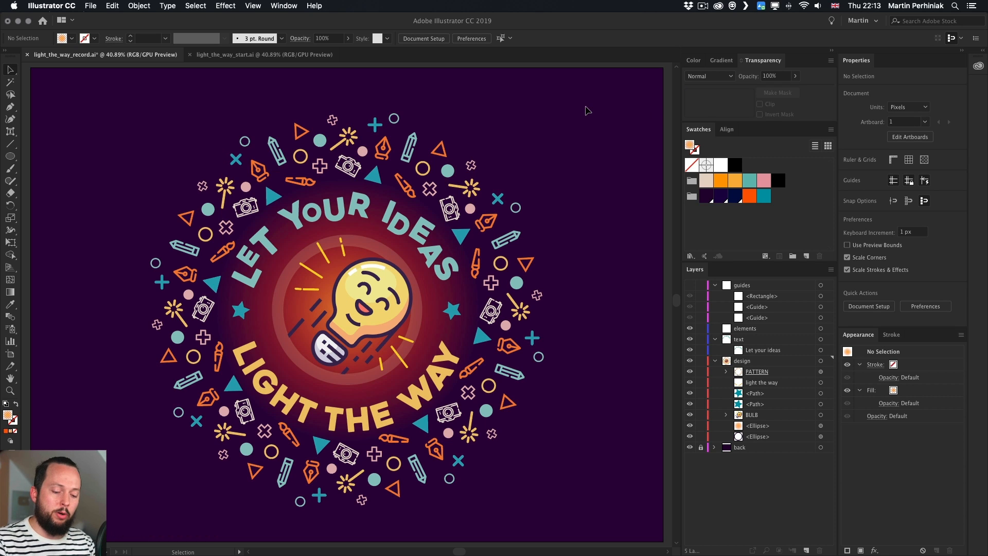
Undo and redo the mask toggle to compare the pattern with and without its fade
key("super+z")
left_click(587, 110)
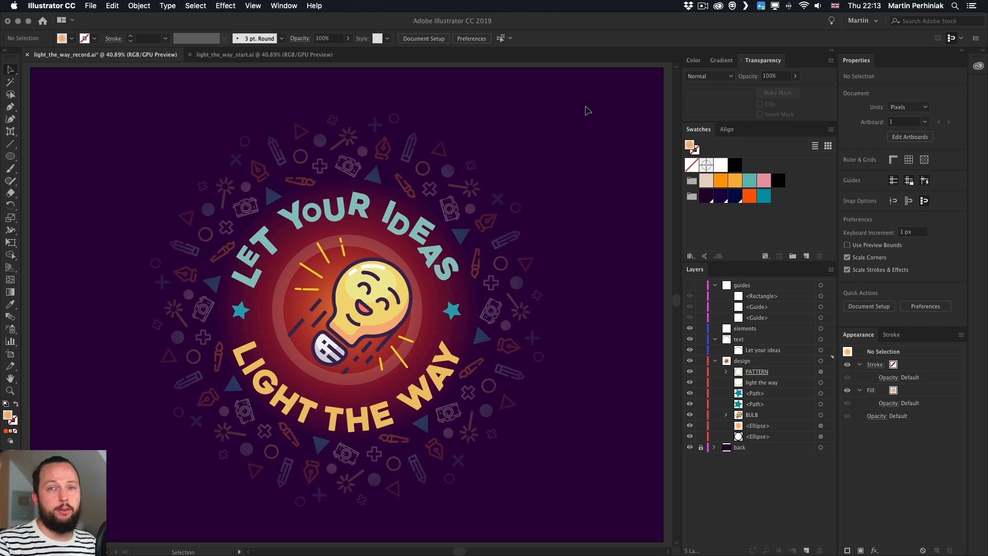
key("super+z")
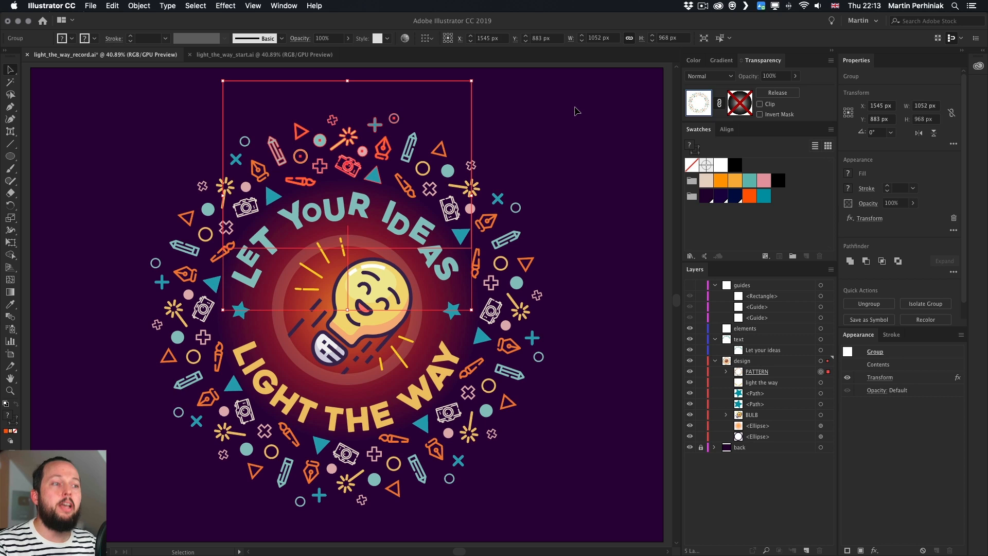
left_click(575, 111)
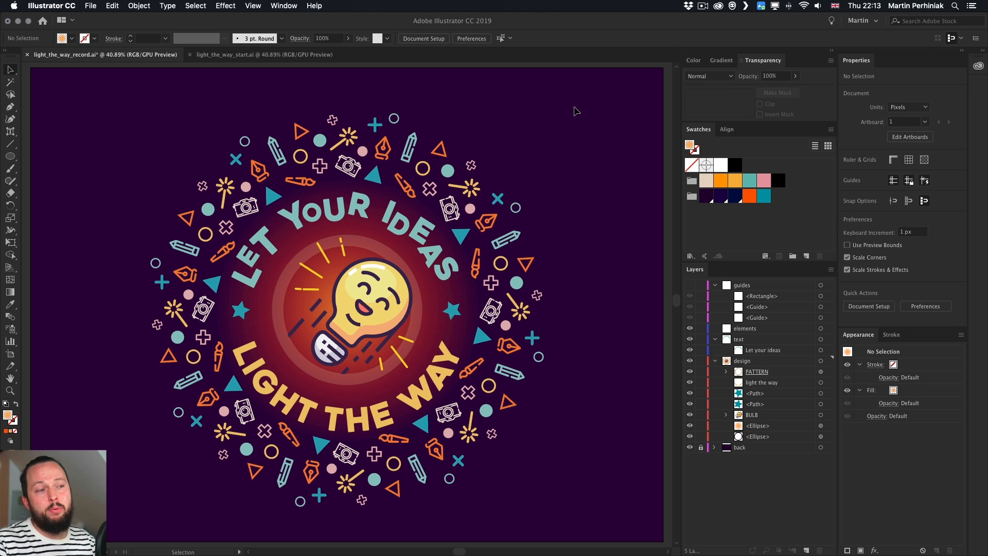
key("super+shift+z")
left_click(576, 111)
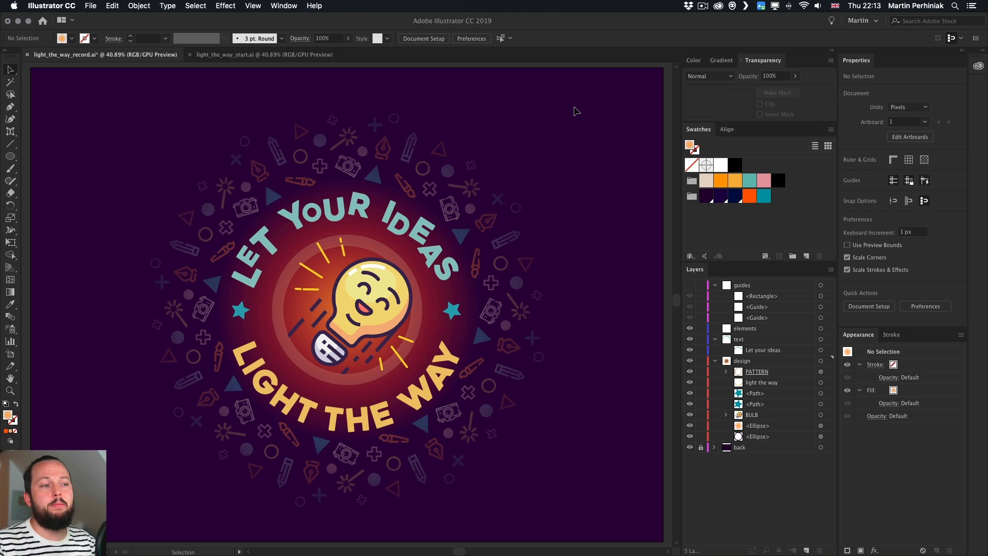